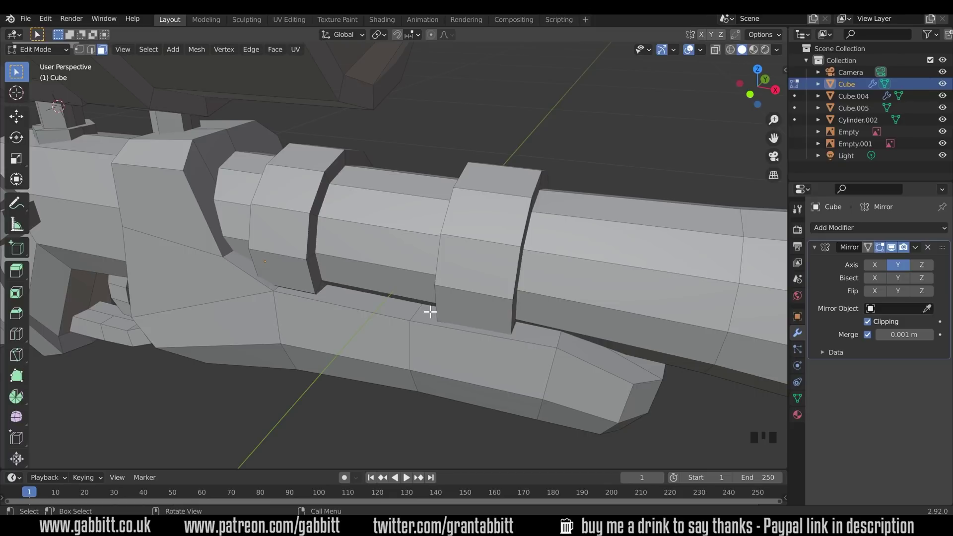
# - Start a knife cut on the barrel's underside where the stock's front end meets it, and continue it to the front ring
pyautogui.moveTo(420, 345); pyautogui.dragTo(374, 307, button='middle')
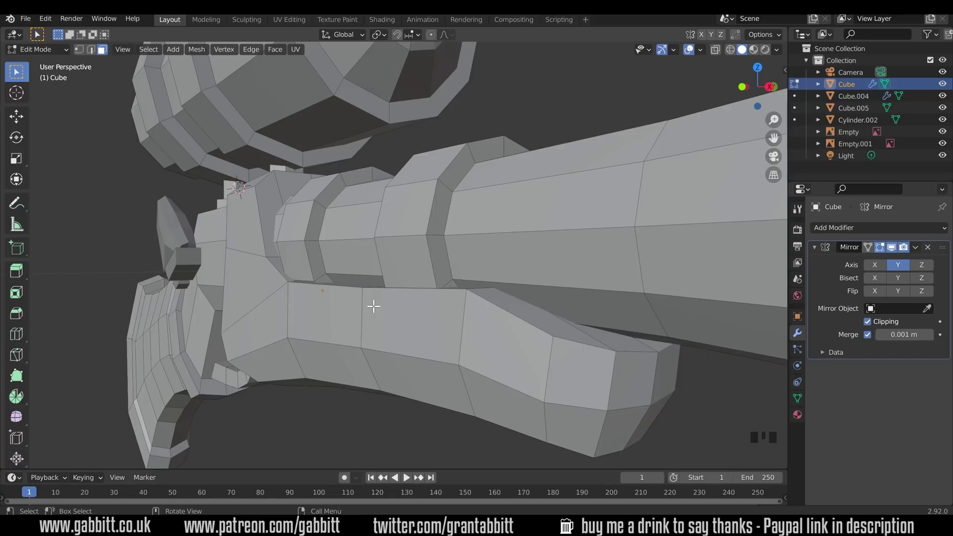
pyautogui.scroll(2, 511, 311)
pyautogui.moveTo(511, 311); pyautogui.dragTo(530, 319, button='middle')
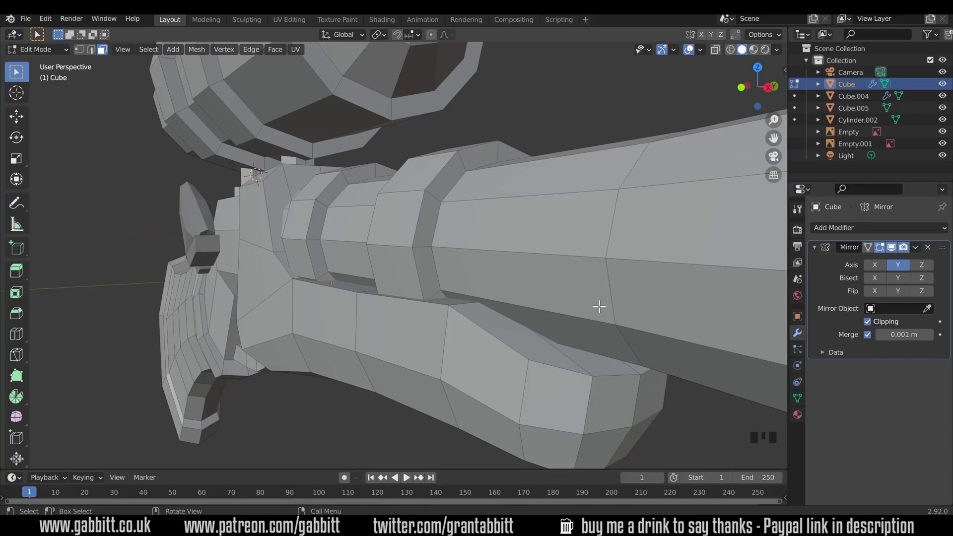
pyautogui.press('k')
pyautogui.moveTo(578, 334); pyautogui.dragTo(583, 292, button='middle')
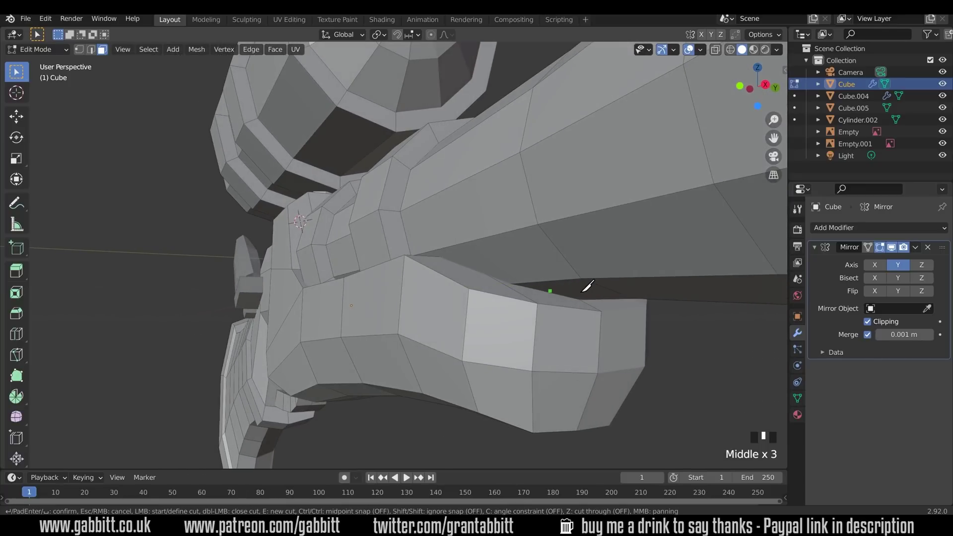
pyautogui.click(581, 298)
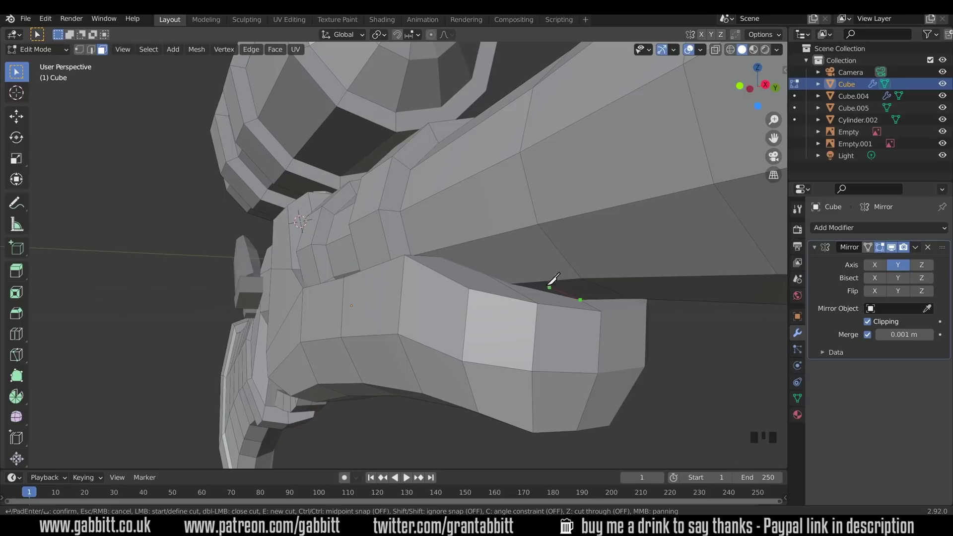
pyautogui.moveTo(500, 277); pyautogui.dragTo(536, 281, button='middle')
pyautogui.scroll(4, 546, 279)
pyautogui.keyDown('shift'); pyautogui.moveTo(617, 292); pyautogui.dragTo(568, 312, button='middle'); pyautogui.keyUp('shift')
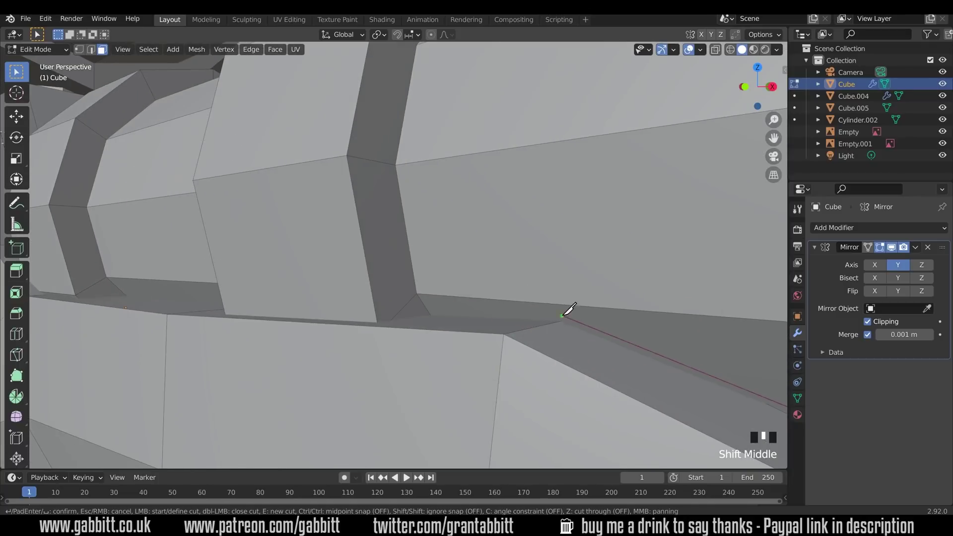
pyautogui.click(429, 312)
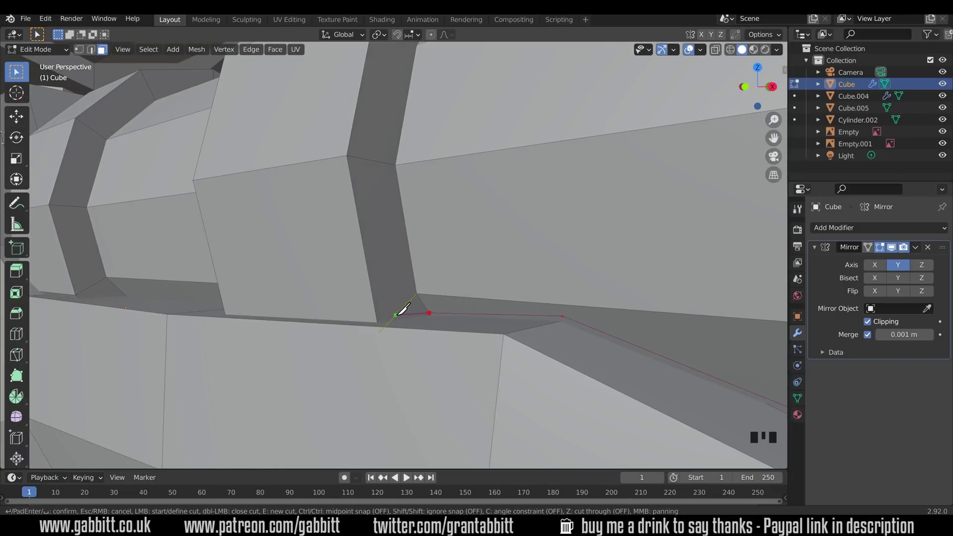
pyautogui.click(395, 315)
# - Continue the knife cut along the stock's upper edge, across the front ring and the barrel section behind it, to the rear ring
pyautogui.moveTo(381, 316); pyautogui.dragTo(517, 312, button='middle')
pyautogui.click(491, 314)
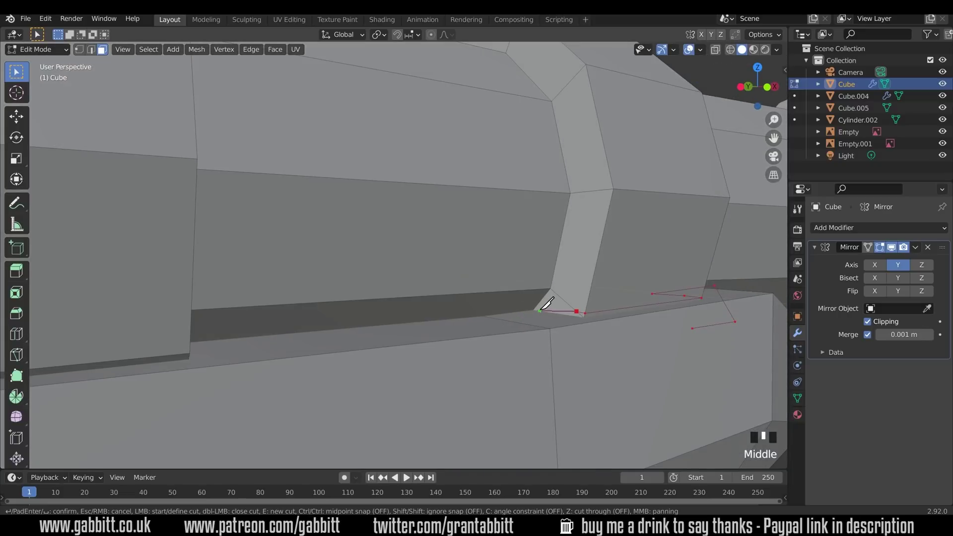
pyautogui.keyDown('shift'); pyautogui.moveTo(391, 304); pyautogui.dragTo(350, 292, button='middle'); pyautogui.keyUp('shift')
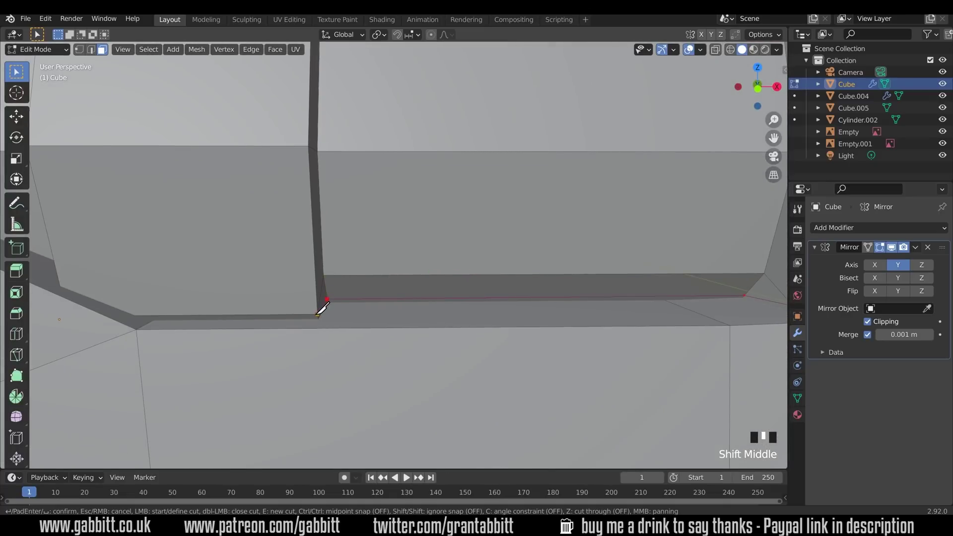
pyautogui.moveTo(323, 309); pyautogui.dragTo(261, 293, button='middle')
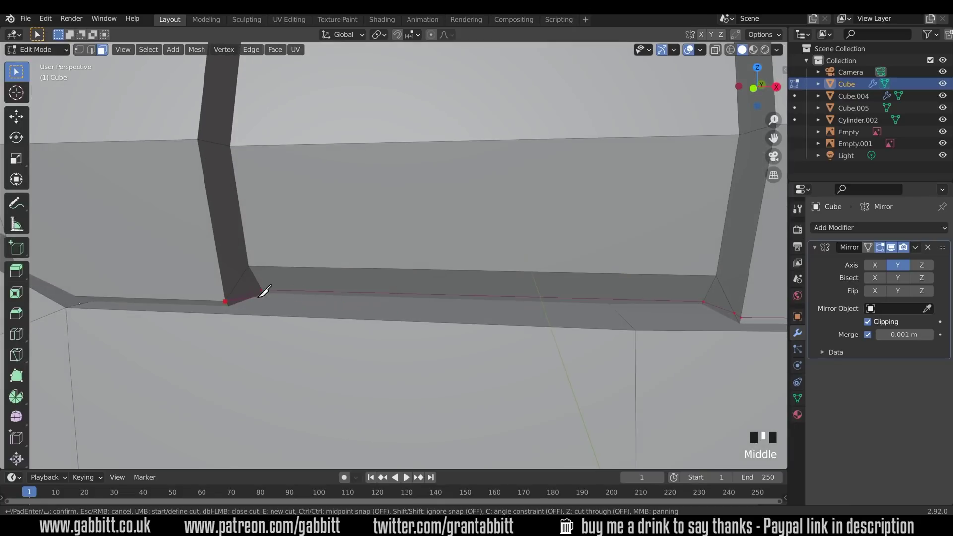
pyautogui.click(226, 301)
pyautogui.moveTo(183, 300); pyautogui.dragTo(207, 298, button='middle')
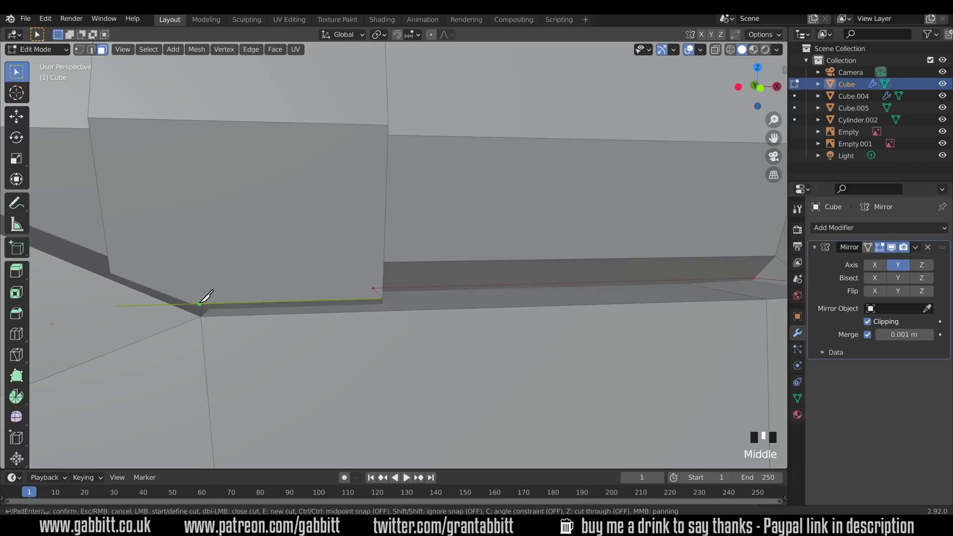
# - Complete the knife cut past the rear ring and up around the barrel's rear end where it meets the gun body
pyautogui.moveTo(121, 263); pyautogui.dragTo(263, 297, button='middle')
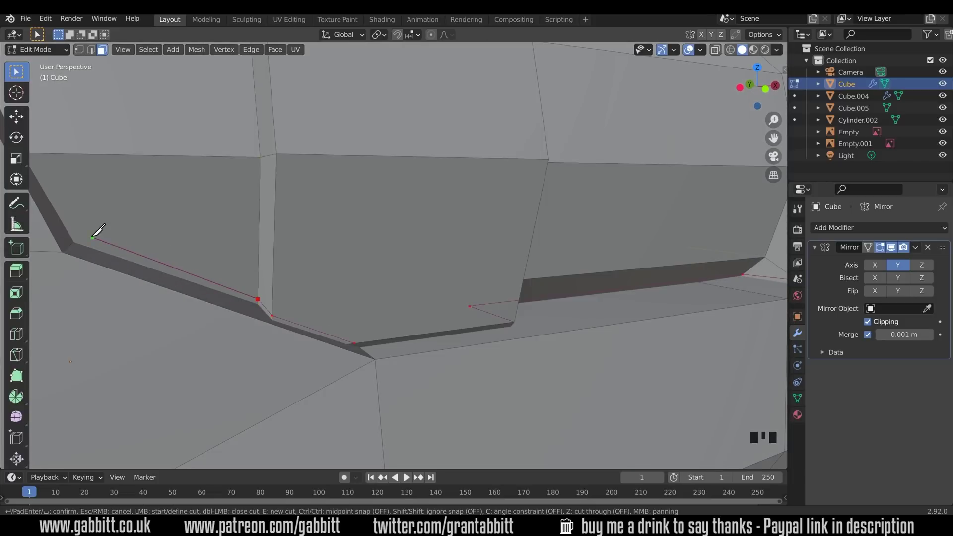
pyautogui.keyDown('shift'); pyautogui.moveTo(85, 229); pyautogui.dragTo(149, 258, button='middle'); pyautogui.keyUp('shift')
pyautogui.moveTo(139, 131); pyautogui.dragTo(155, 211, button='middle')
pyautogui.click(155, 211)
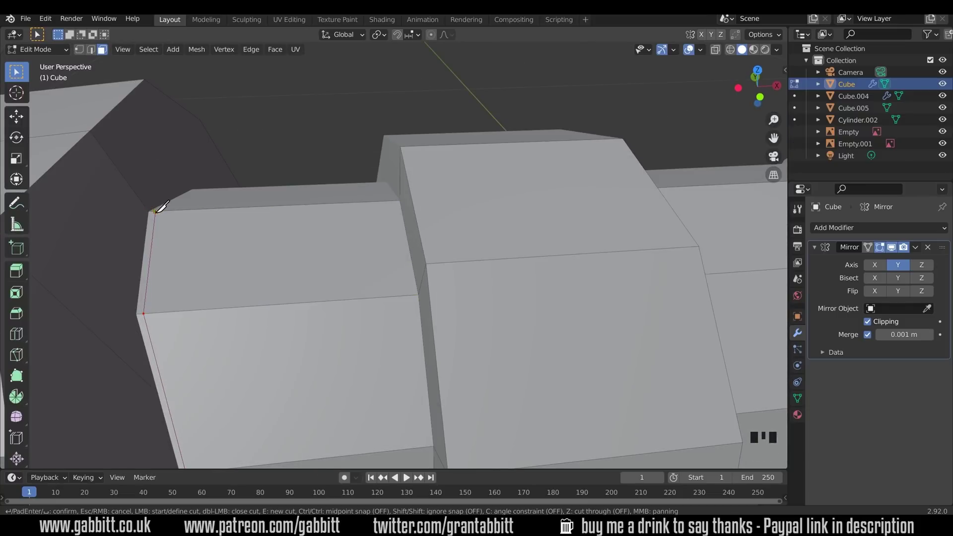
pyautogui.press('Return')
pyautogui.scroll(-4, 241, 253)
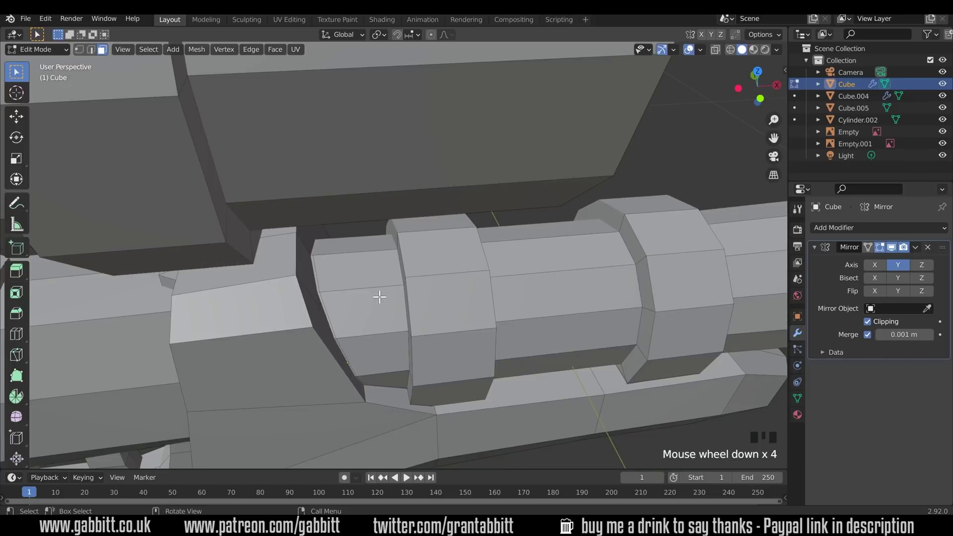
# - Select all geometry linked to the barrel, delimited by Seam, and hide the unselected parts
pyautogui.moveTo(379, 297); pyautogui.dragTo(267, 226, button='middle')
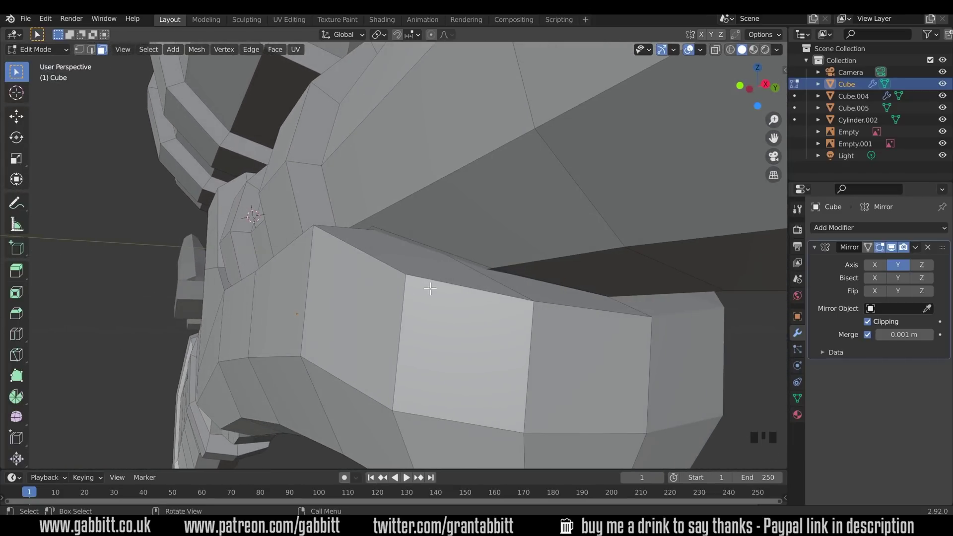
pyautogui.moveTo(429, 289); pyautogui.dragTo(476, 311, button='middle')
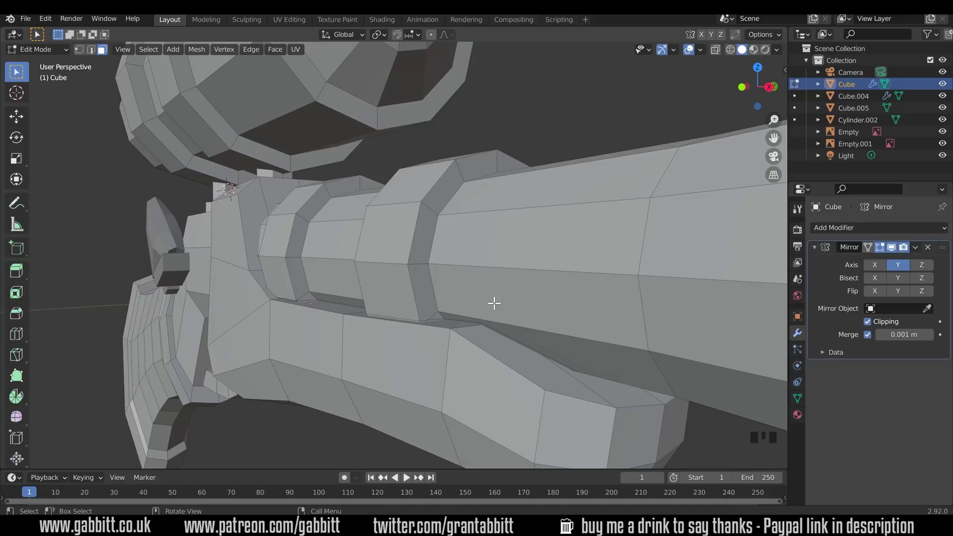
pyautogui.hotkey('ctrl', 'l')
pyautogui.scroll(-4, 506, 285)
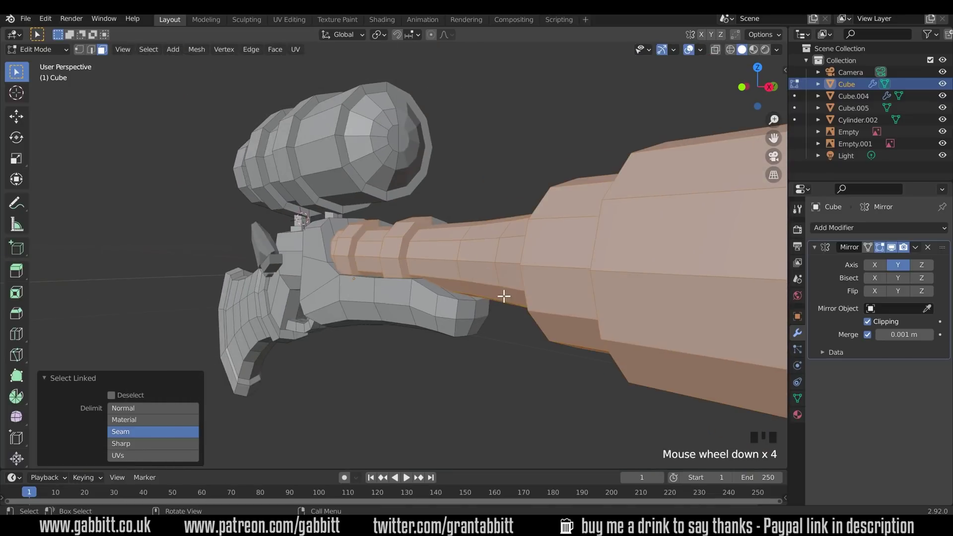
pyautogui.moveTo(502, 293); pyautogui.dragTo(576, 290, button='middle')
pyautogui.scroll(-2, 598, 281)
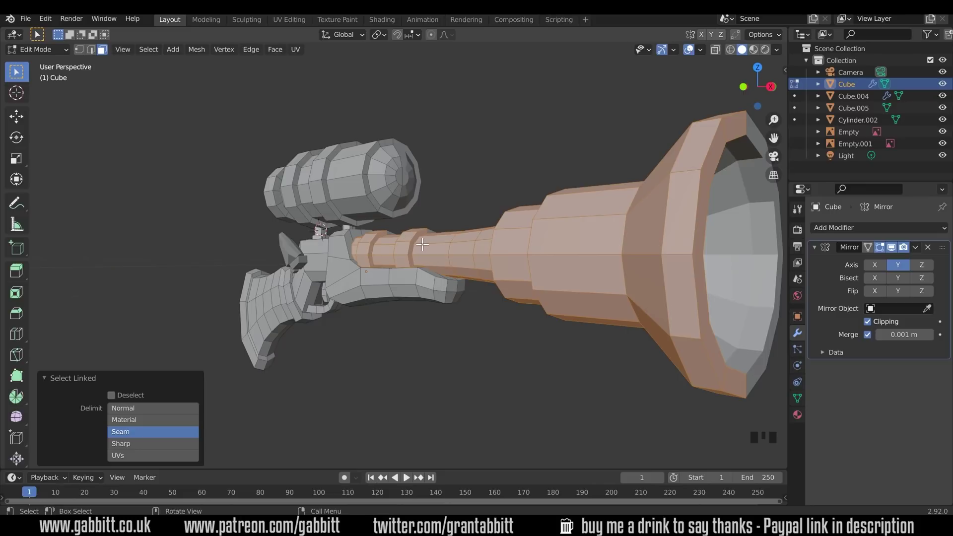
pyautogui.hotkey('shift', 'h')
pyautogui.scroll(4, 416, 287)
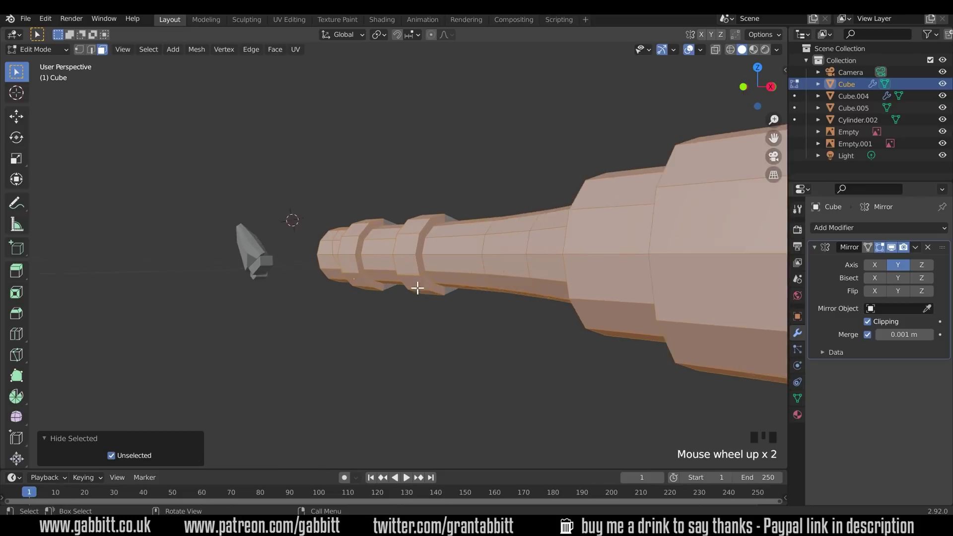
# - Delete the barrel faces below and behind the knife cut, including the lower faces of both rings
pyautogui.moveTo(454, 290); pyautogui.dragTo(466, 184, button='middle')
pyautogui.click(451, 176)
pyautogui.keyDown('shift'); pyautogui.click(417, 188); pyautogui.keyUp('shift')
pyautogui.keyDown('shift'); pyautogui.click(377, 196); pyautogui.keyUp('shift')
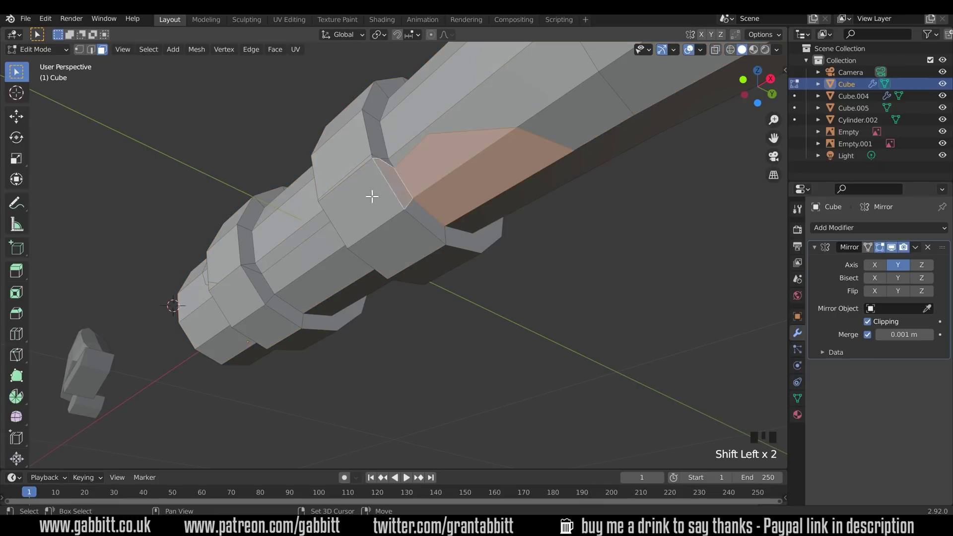
pyautogui.keyDown('shift'); pyautogui.click(327, 266); pyautogui.keyUp('shift')
pyautogui.moveTo(324, 270); pyautogui.dragTo(553, 228, button='middle')
pyautogui.keyDown('shift'); pyautogui.click(494, 245); pyautogui.keyUp('shift')
pyautogui.keyDown('shift'); pyautogui.click(554, 253); pyautogui.keyUp('shift')
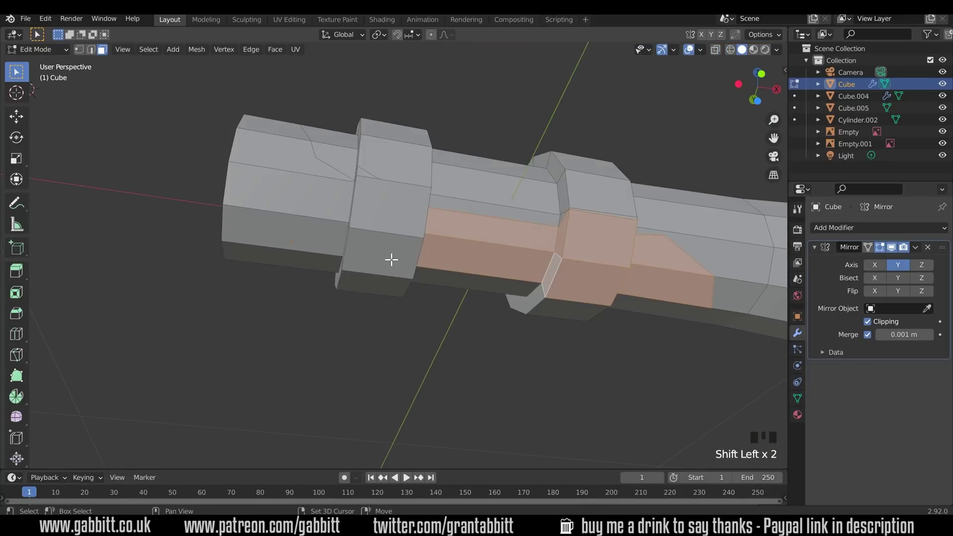
pyautogui.moveTo(389, 260); pyautogui.dragTo(385, 246, button='middle')
pyautogui.keyDown('shift'); pyautogui.click(350, 208); pyautogui.keyUp('shift')
pyautogui.moveTo(350, 209); pyautogui.dragTo(546, 296, button='middle')
pyautogui.keyDown('shift'); pyautogui.click(440, 291); pyautogui.keyUp('shift')
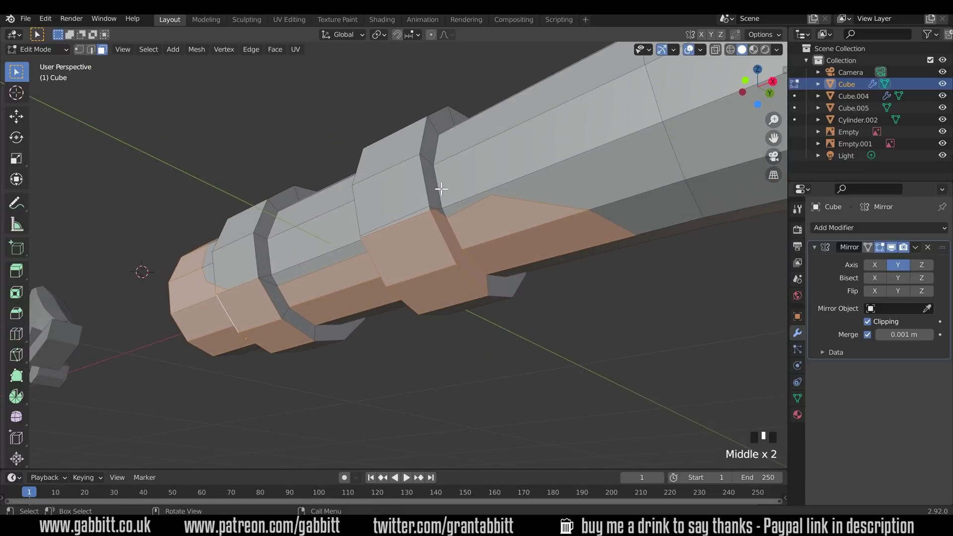
pyautogui.keyDown('shift'); pyautogui.click(300, 325); pyautogui.keyUp('shift')
pyautogui.keyDown('shift'); pyautogui.click(276, 298); pyautogui.keyUp('shift')
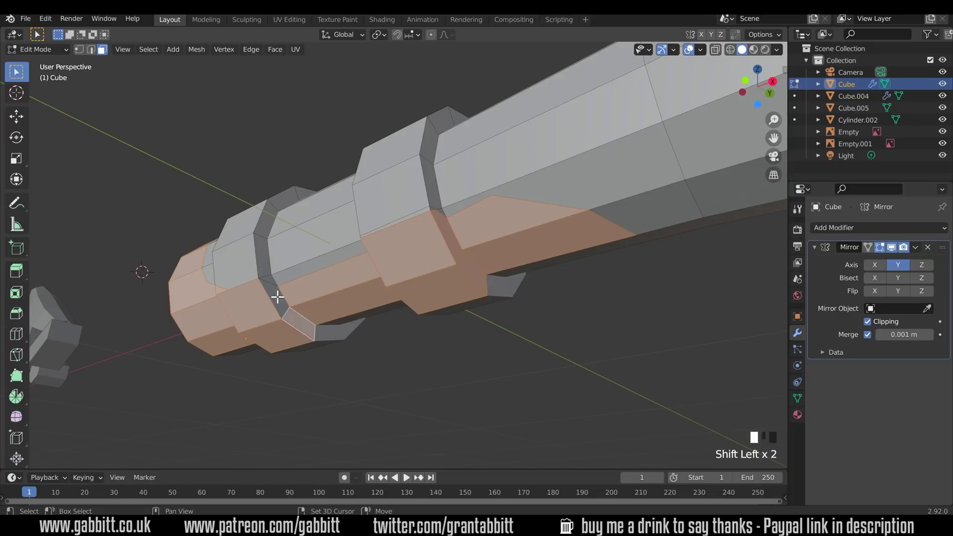
pyautogui.press('Delete')
pyautogui.click(308, 295)
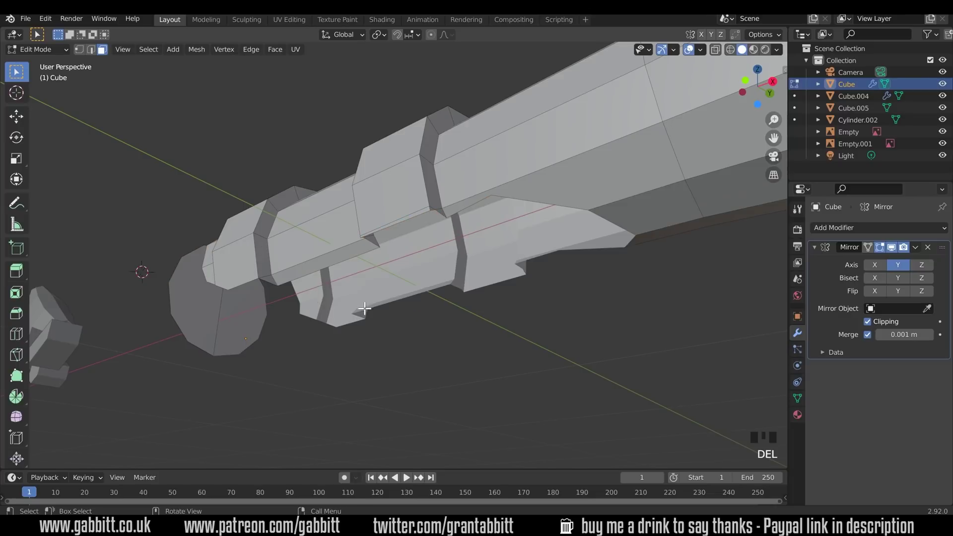
# - Delete the leftover face capping the barrel's rear end
pyautogui.moveTo(358, 308); pyautogui.dragTo(316, 311, button='middle')
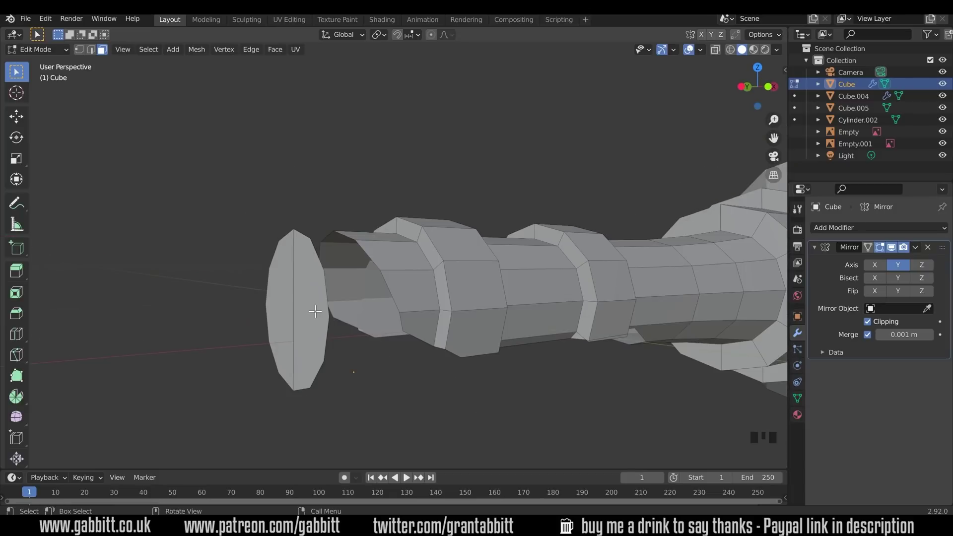
pyautogui.click(298, 318)
pyautogui.press('Delete')
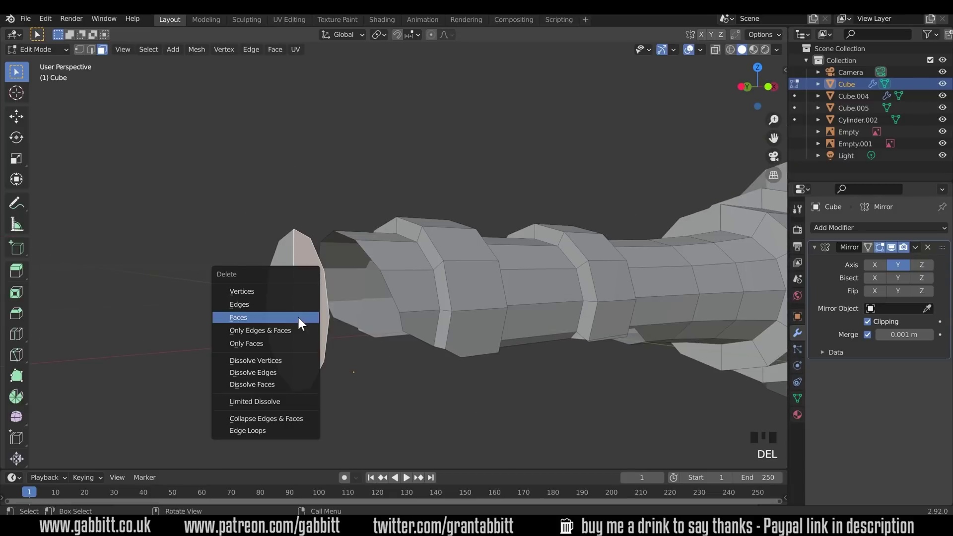
pyautogui.click(299, 318)
# - Switch to vertex selection and undo the last trial edits at the front ring's lower edge
pyautogui.moveTo(298, 318); pyautogui.dragTo(419, 315, button='middle')
pyautogui.scroll(2, 473, 292)
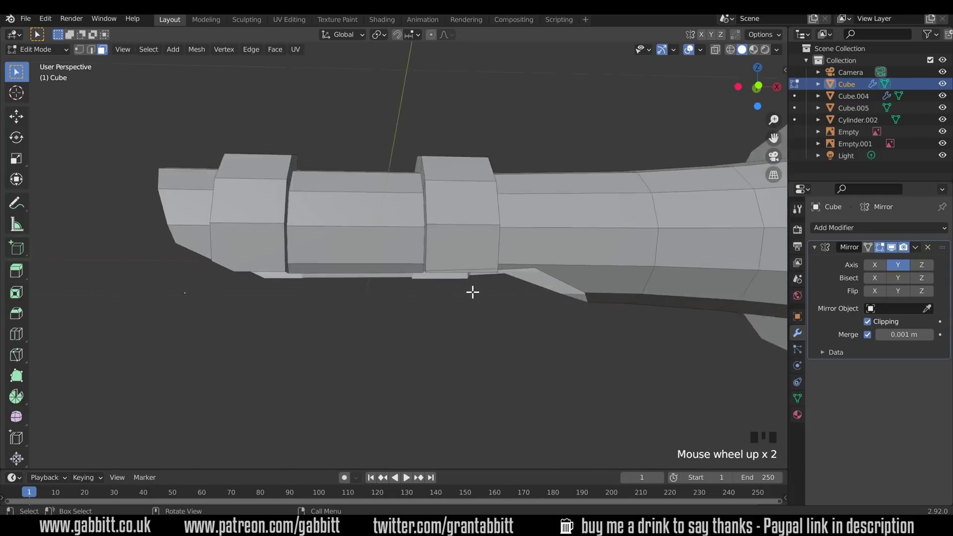
pyautogui.moveTo(473, 292); pyautogui.dragTo(444, 281, button='middle')
pyautogui.scroll(1, 433, 284)
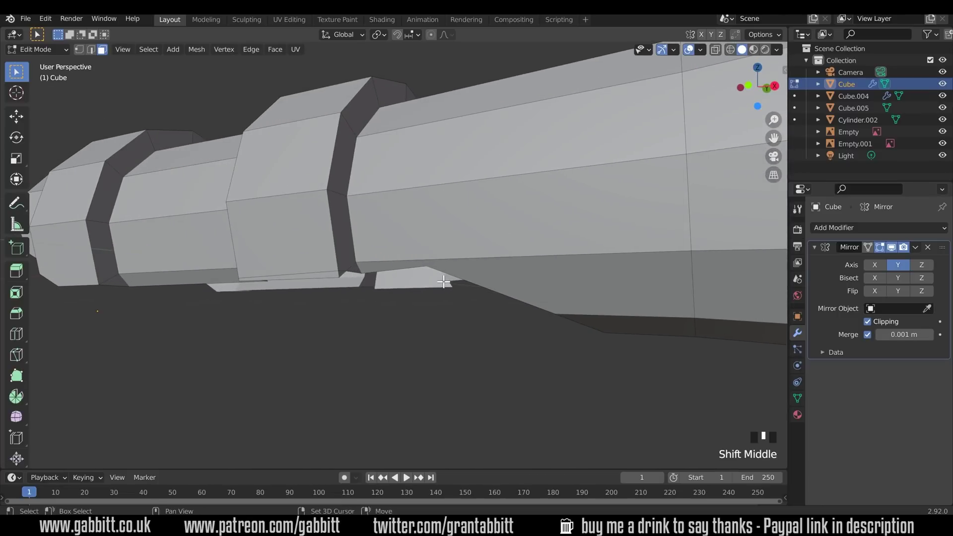
pyautogui.press('1')
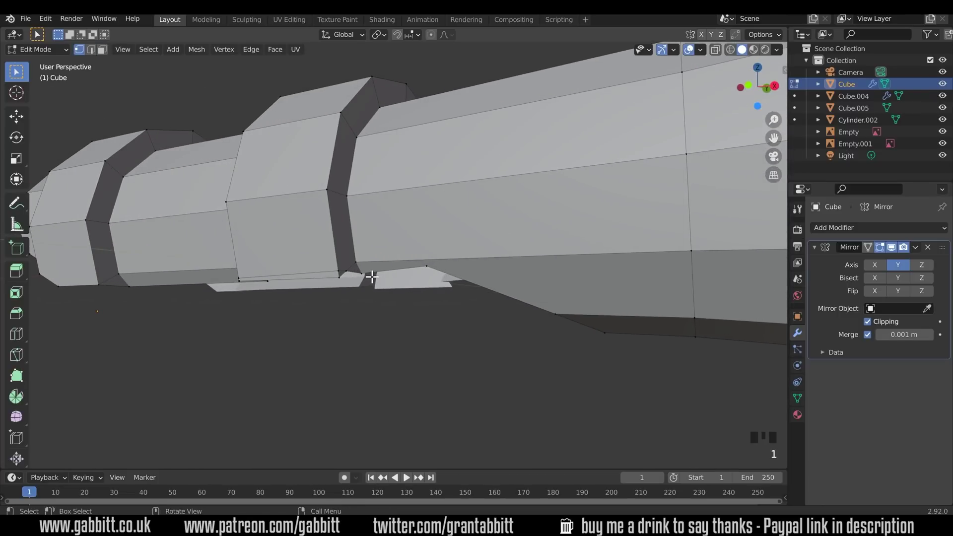
pyautogui.hotkey('ctrl', 'z')
pyautogui.hotkey('ctrl', 'z')
pyautogui.hotkey('ctrl', 'z')
pyautogui.hotkey('ctrl', 'z')
pyautogui.scroll(1, 343, 286)
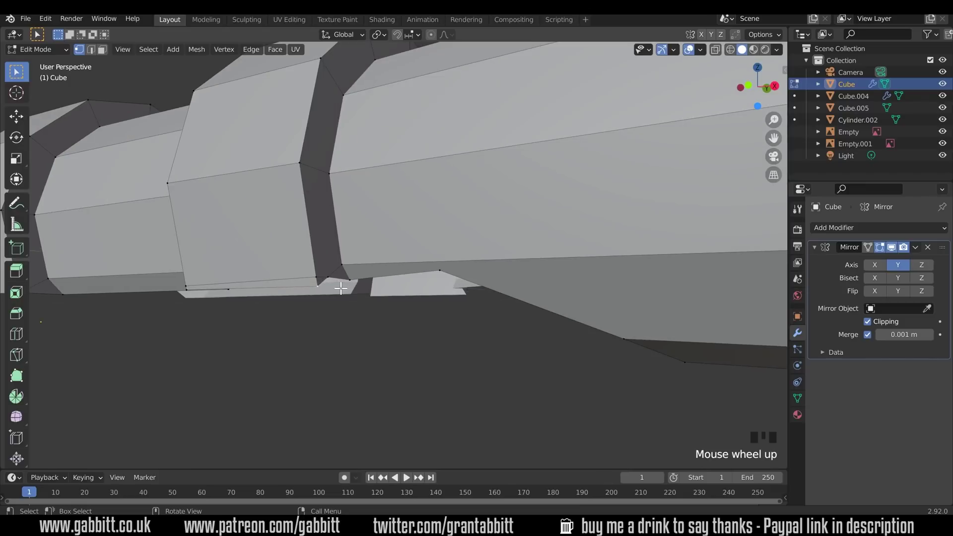
# - Try to slide the extra vertex at the front ring's lower corner fully onto its neighbour without merging, then undo the slide
pyautogui.press('g')
pyautogui.press('g')
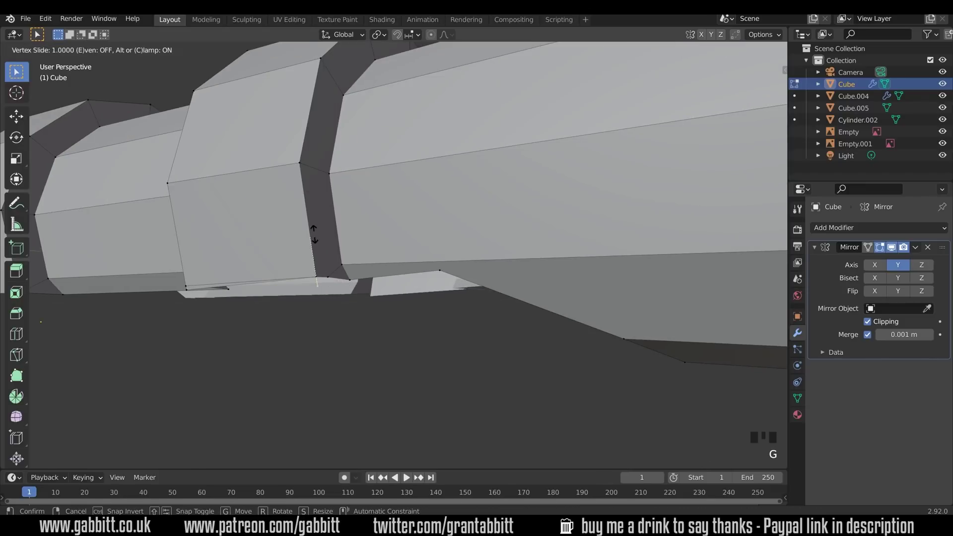
pyautogui.click(312, 231)
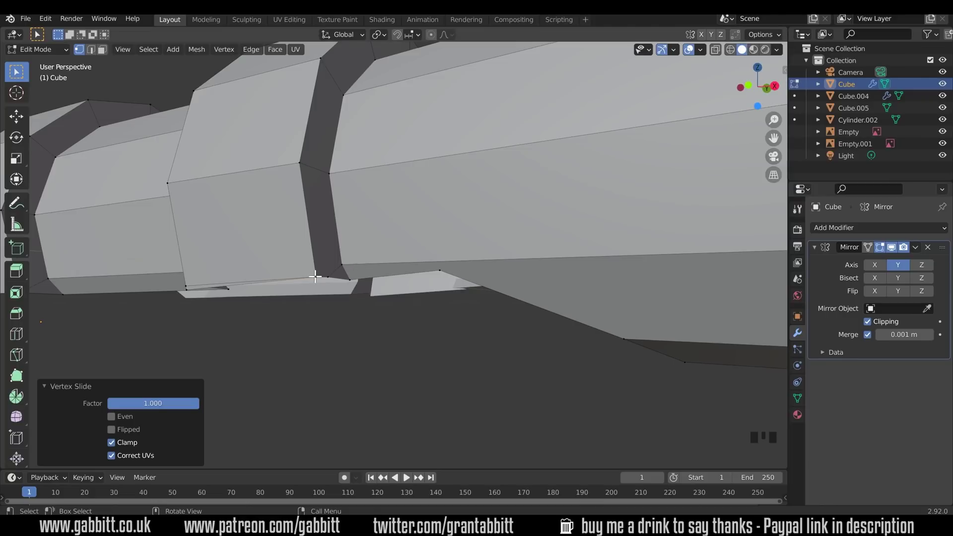
pyautogui.press('g')
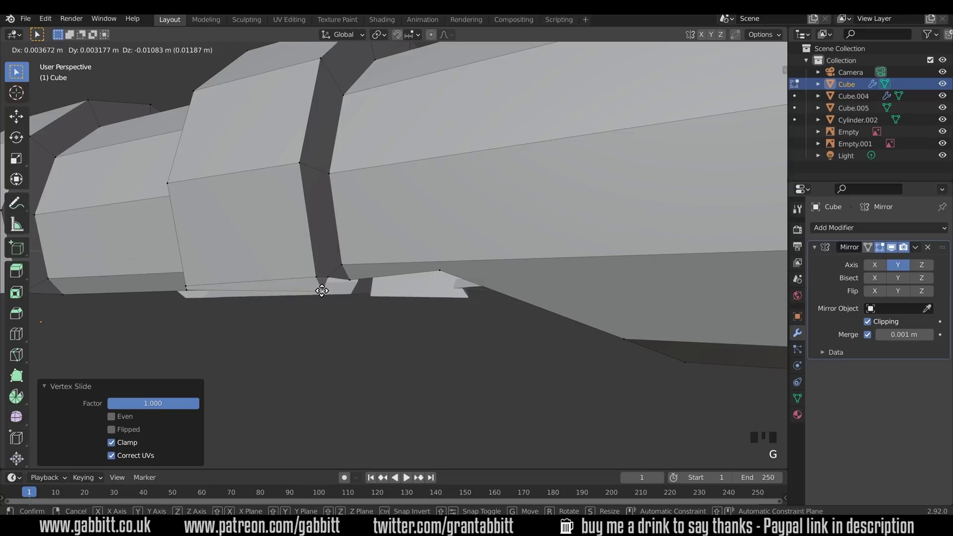
pyautogui.rightClick(321, 291)
pyautogui.hotkey('ctrl', 'z')
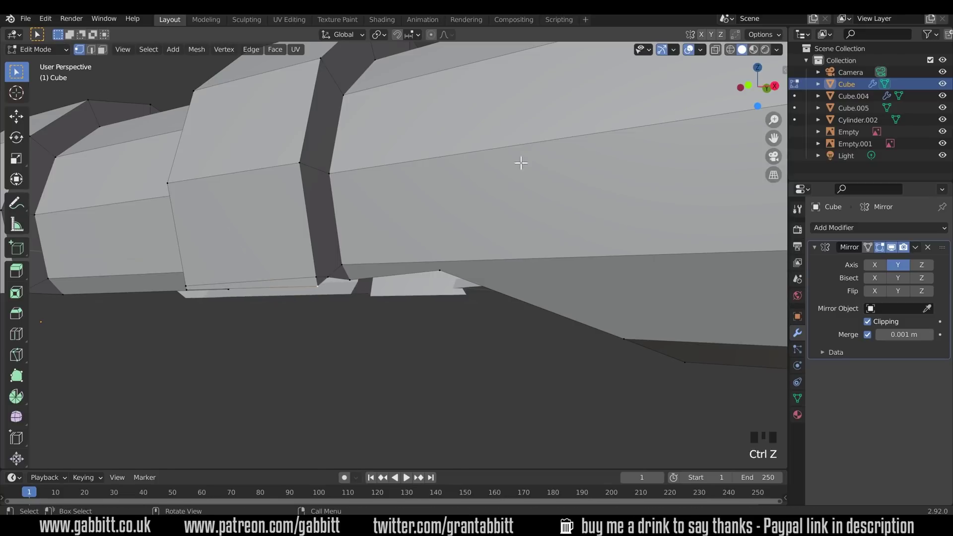
# - Turn on automatic vertex merging and slide the extra vertices at the front ring's muzzle-side lower corner onto their neighbours
pyautogui.click(735, 34)
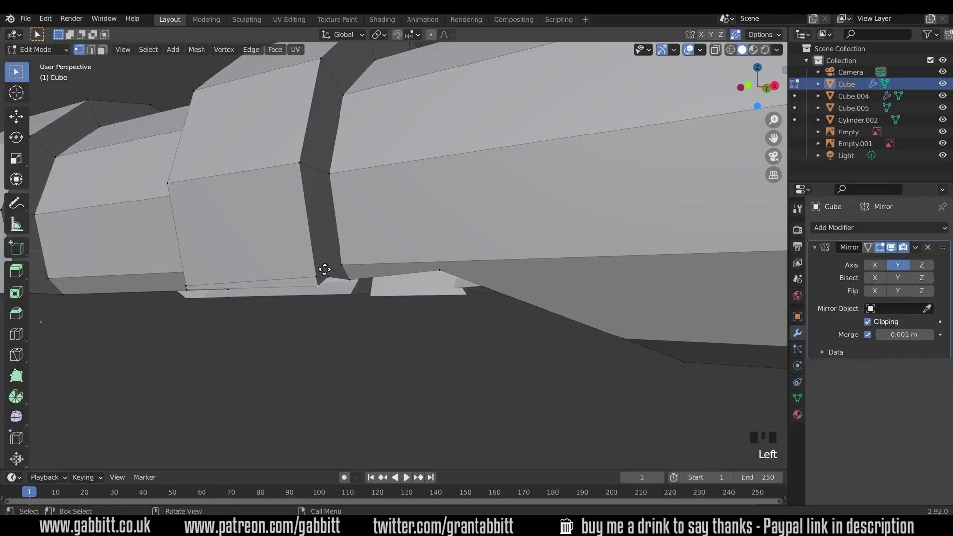
pyautogui.press('g')
pyautogui.press('g')
pyautogui.click(334, 282)
pyautogui.press('g')
pyautogui.press('g')
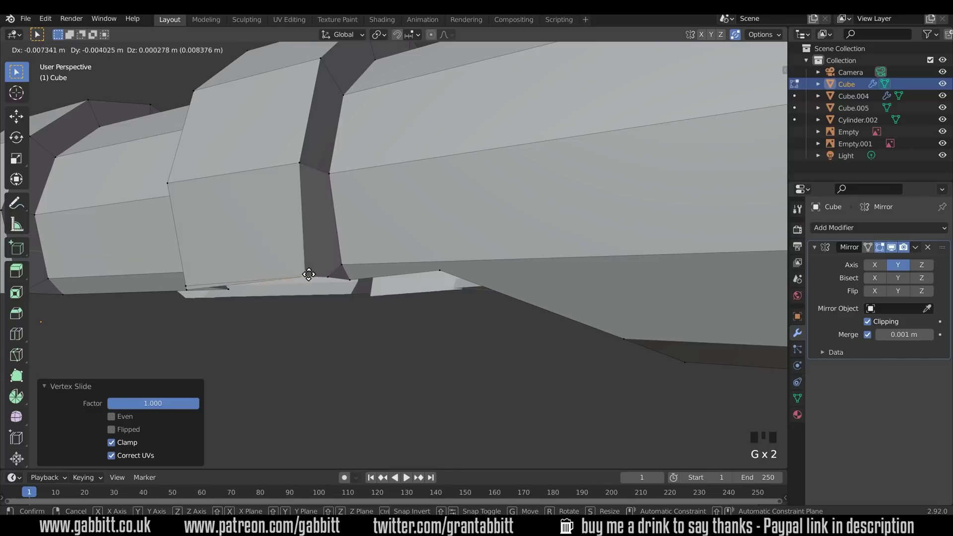
pyautogui.click(314, 279)
pyautogui.moveTo(342, 290); pyautogui.dragTo(278, 283, button='middle')
pyautogui.click(213, 275)
pyautogui.press('g')
pyautogui.press('g')
pyautogui.click(158, 260)
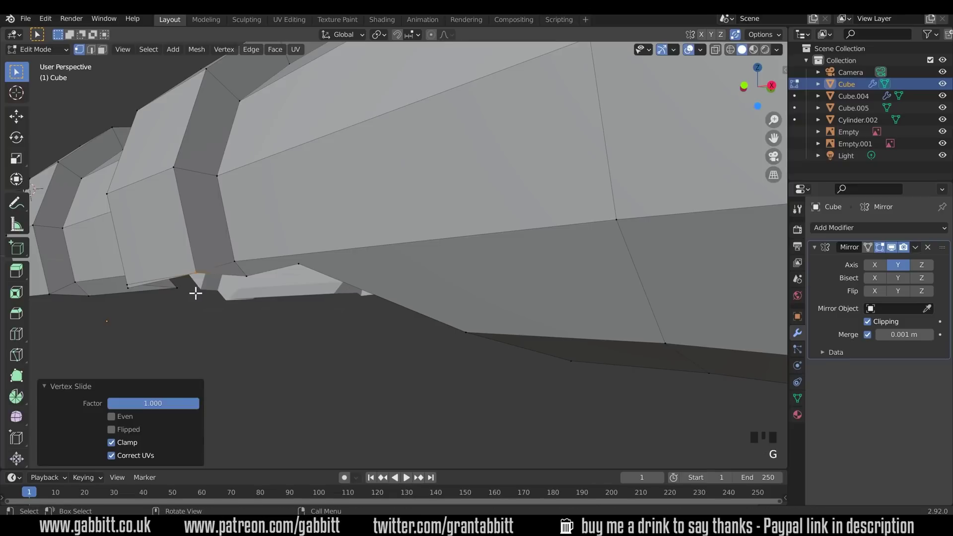
# - Slide the extra vertices at the front ring's rear-side lower corner fully onto their neighbours so they merge
pyautogui.moveTo(196, 288); pyautogui.dragTo(298, 291, button='middle')
pyautogui.moveTo(415, 285); pyautogui.dragTo(413, 320, button='middle')
pyautogui.press('g')
pyautogui.press('g')
pyautogui.click(525, 289)
pyautogui.press('g')
pyautogui.press('g')
pyautogui.click(546, 291)
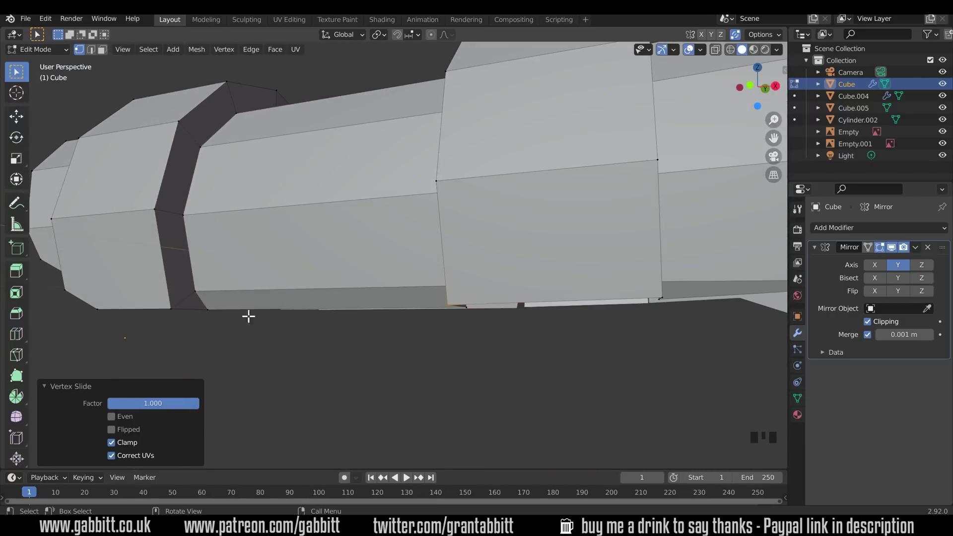
# - Knife-cut an edge from the lone vertex on the barrel's lower edge to the barrel corner just ahead of the front ring
pyautogui.moveTo(693, 315); pyautogui.dragTo(551, 308, button='middle')
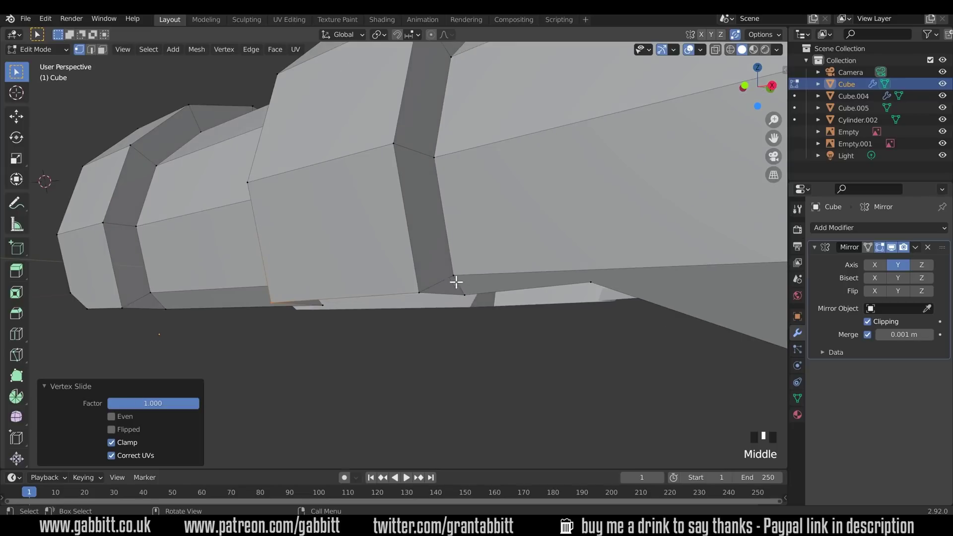
pyautogui.scroll(-2, 596, 281)
pyautogui.moveTo(596, 281); pyautogui.dragTo(627, 270, button='middle')
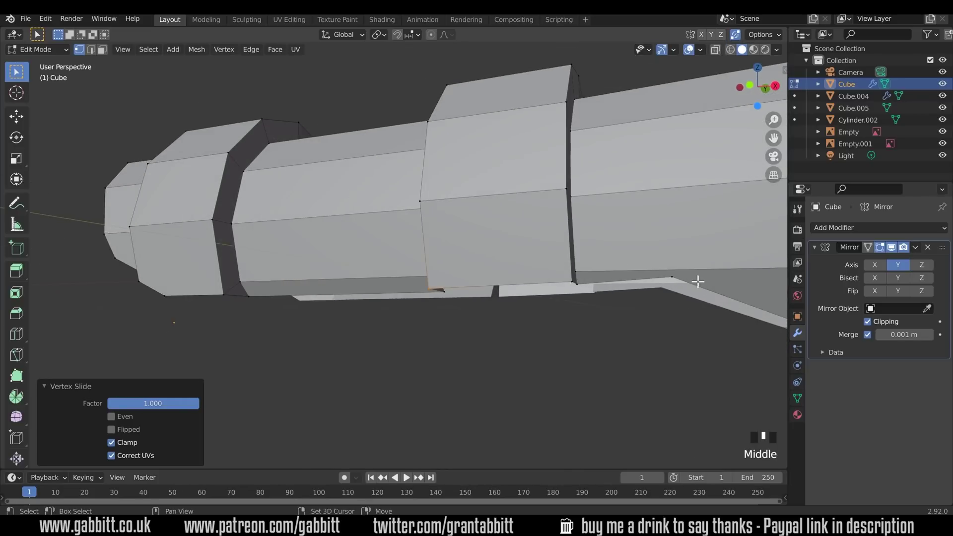
pyautogui.keyDown('shift'); pyautogui.moveTo(695, 279); pyautogui.dragTo(571, 281, button='middle'); pyautogui.keyUp('shift')
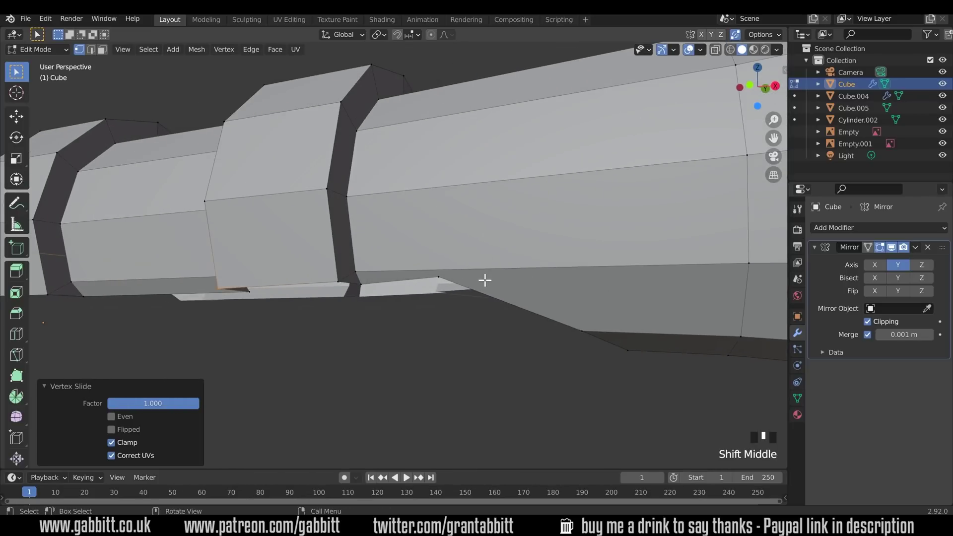
pyautogui.moveTo(484, 281); pyautogui.dragTo(446, 239, button='middle')
pyautogui.press('k')
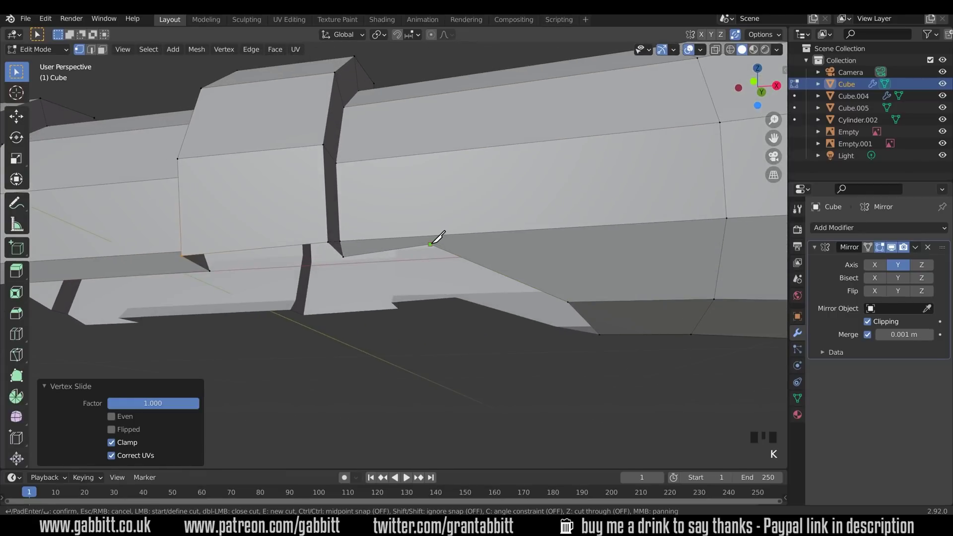
pyautogui.click(430, 244)
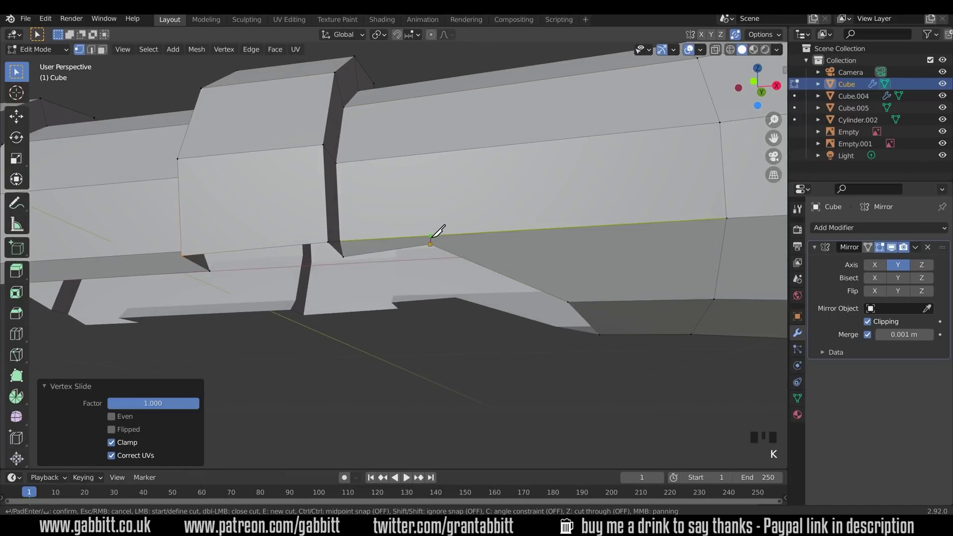
pyautogui.click(336, 162)
pyautogui.press('Return')
# - Reveal the hidden gun parts again and deselect everything
pyautogui.moveTo(391, 194); pyautogui.dragTo(382, 212, button='middle')
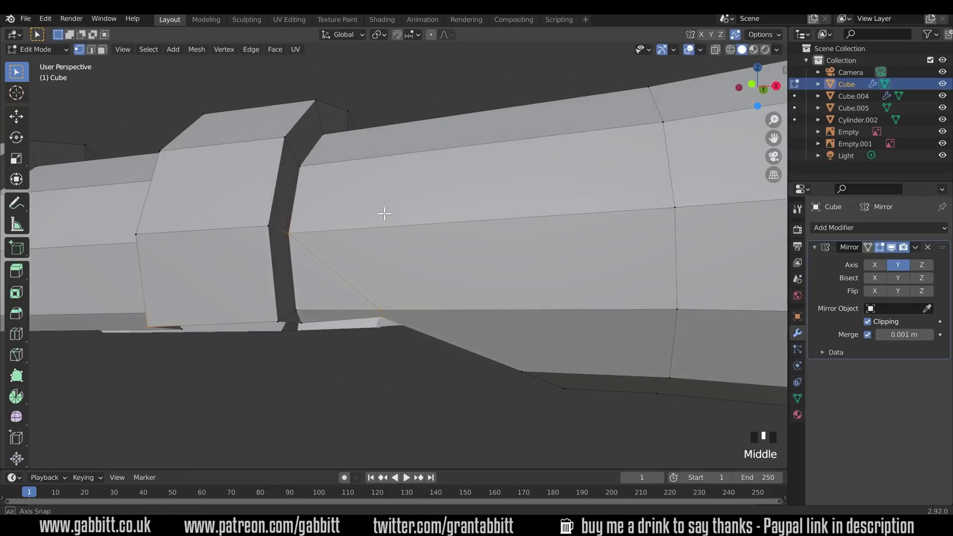
pyautogui.moveTo(378, 247); pyautogui.dragTo(434, 275, button='middle')
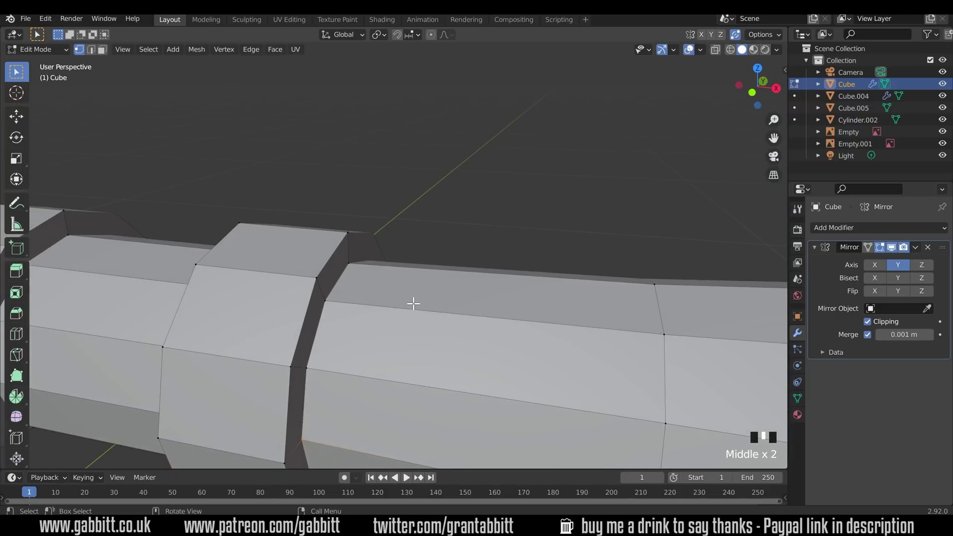
pyautogui.scroll(-3, 413, 303)
pyautogui.moveTo(417, 329); pyautogui.dragTo(427, 270, button='middle')
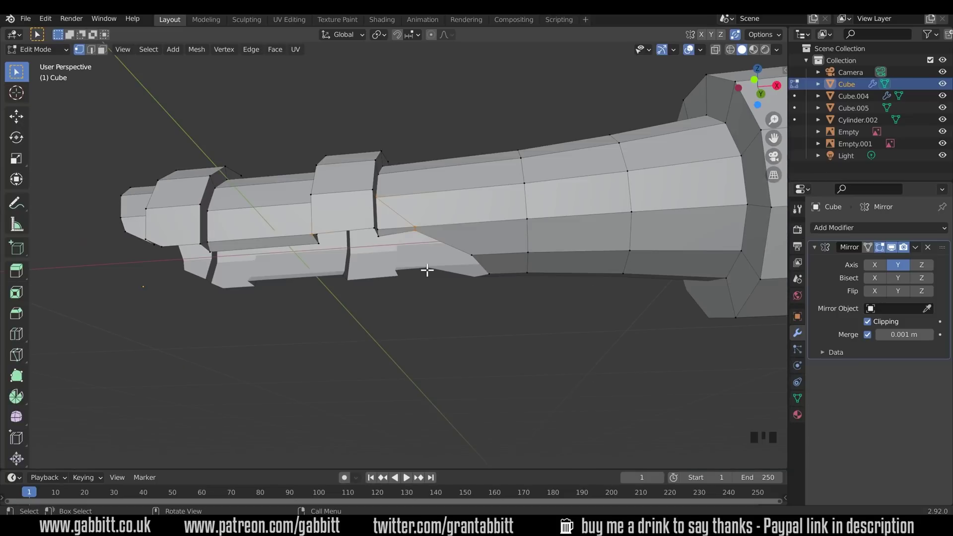
pyautogui.hotkey('alt', 'h')
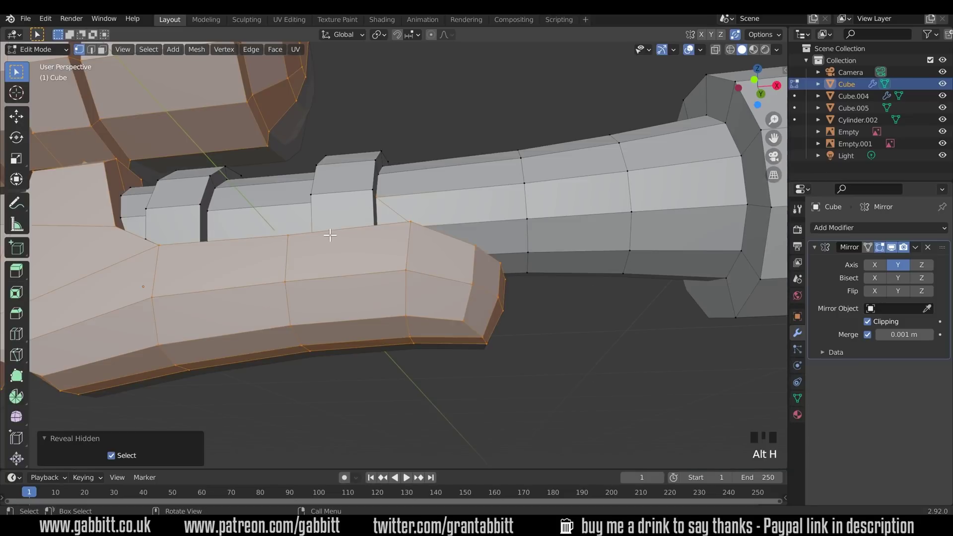
pyautogui.moveTo(330, 235); pyautogui.dragTo(412, 332, button='middle')
pyautogui.hotkey('alt', 'a')
pyautogui.scroll(1, 399, 343)
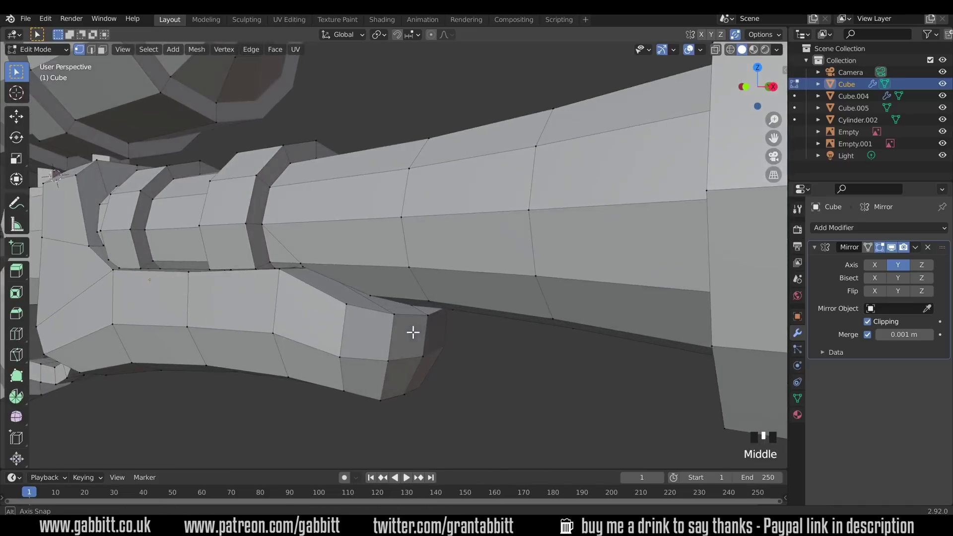
pyautogui.scroll(-1, 400, 302)
pyautogui.scroll(1, 397, 319)
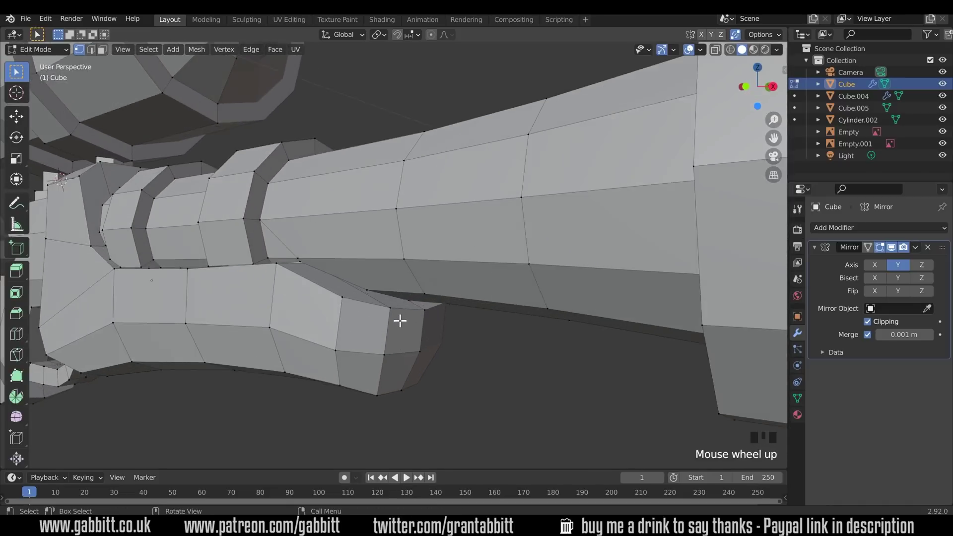
# - Start a knife cut on the stock's upper surface, tracing the barrel junction from the stock's front end to the front ring
pyautogui.scroll(1, 398, 321)
pyautogui.moveTo(397, 321); pyautogui.dragTo(566, 258, button='middle')
pyautogui.press('k')
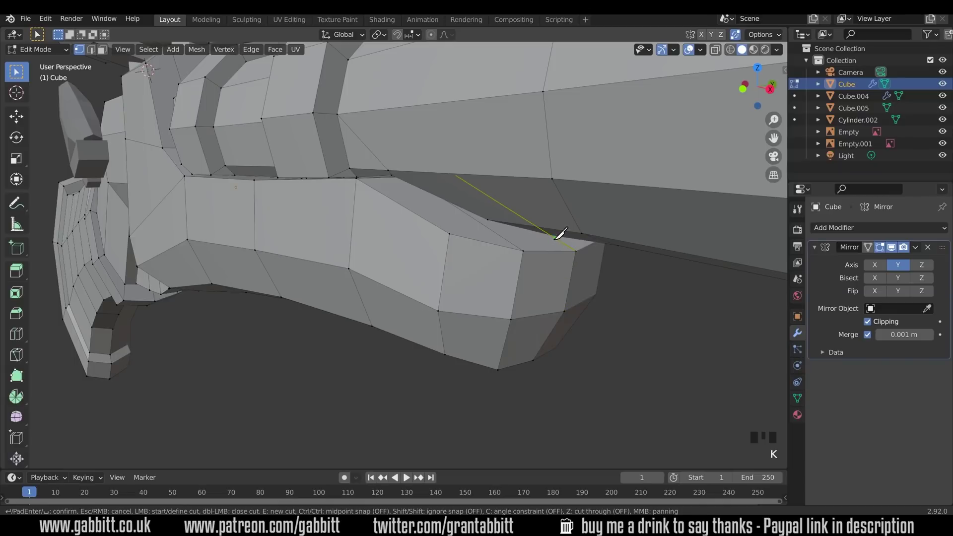
pyautogui.moveTo(497, 215); pyautogui.dragTo(561, 292, button='middle')
pyautogui.click(555, 297)
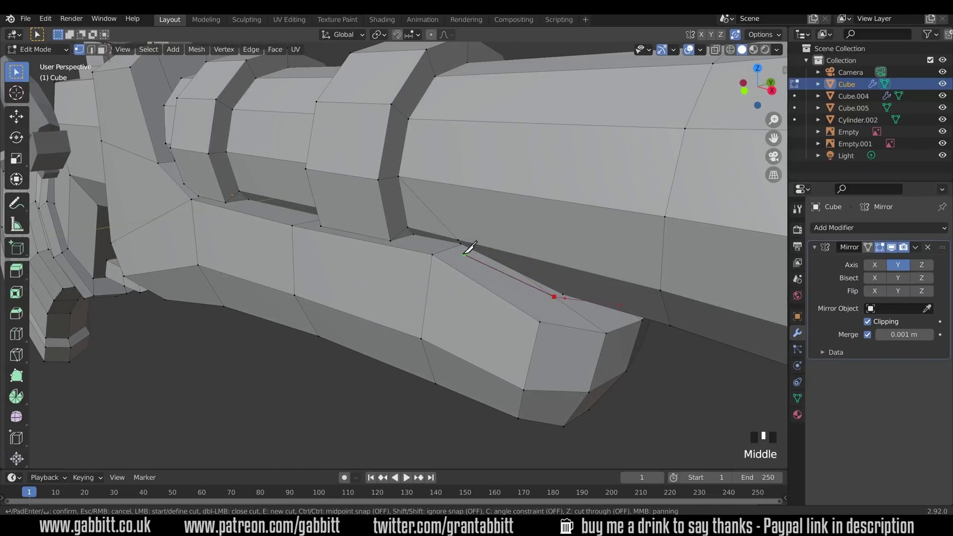
pyautogui.click(456, 246)
pyautogui.click(413, 238)
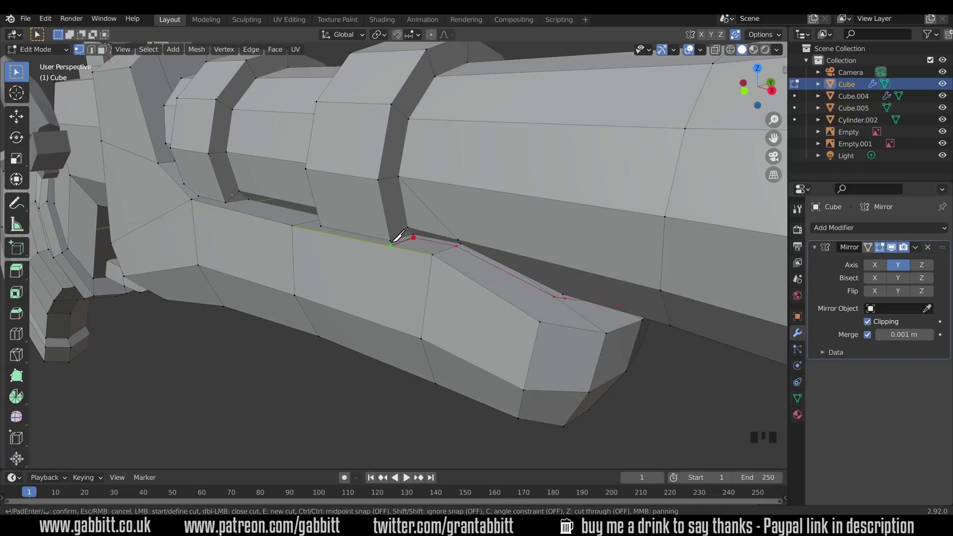
# - Continue the knife cut on the stock around the front ring's lower corners and finish it just behind the ring
pyautogui.scroll(4, 404, 238)
pyautogui.moveTo(404, 239); pyautogui.dragTo(422, 327, button='middle')
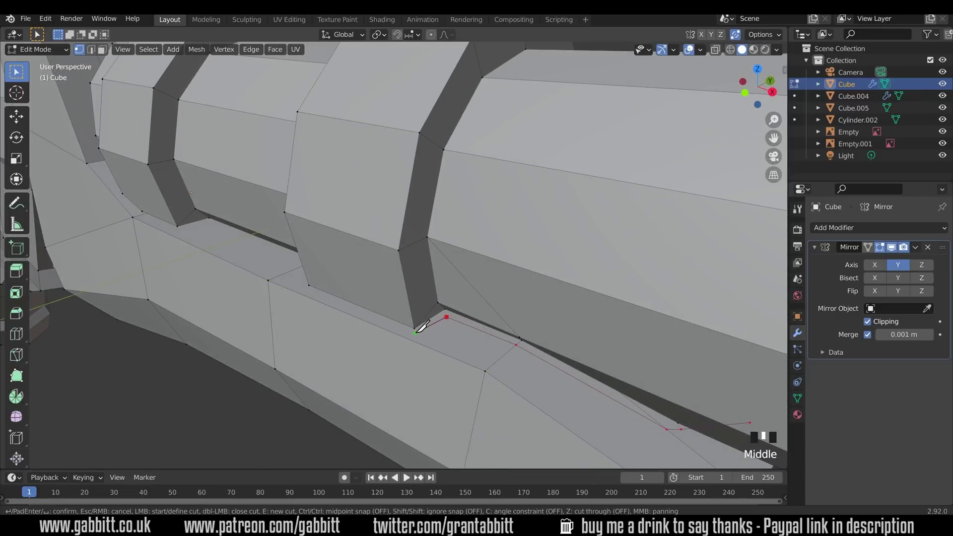
pyautogui.click(420, 329)
pyautogui.moveTo(325, 282); pyautogui.dragTo(579, 273, button='middle')
pyautogui.click(585, 276)
pyautogui.click(581, 258)
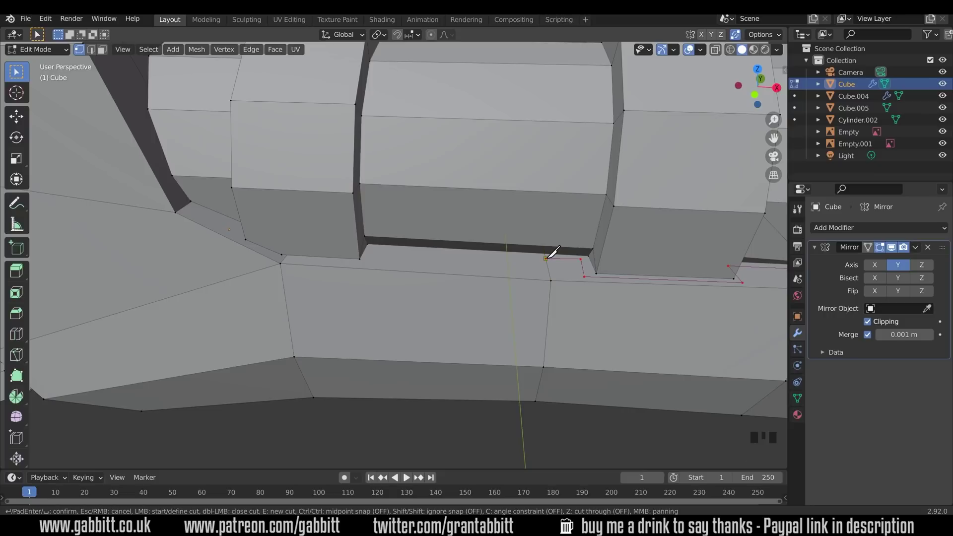
pyautogui.click(546, 258)
pyautogui.press('Return')
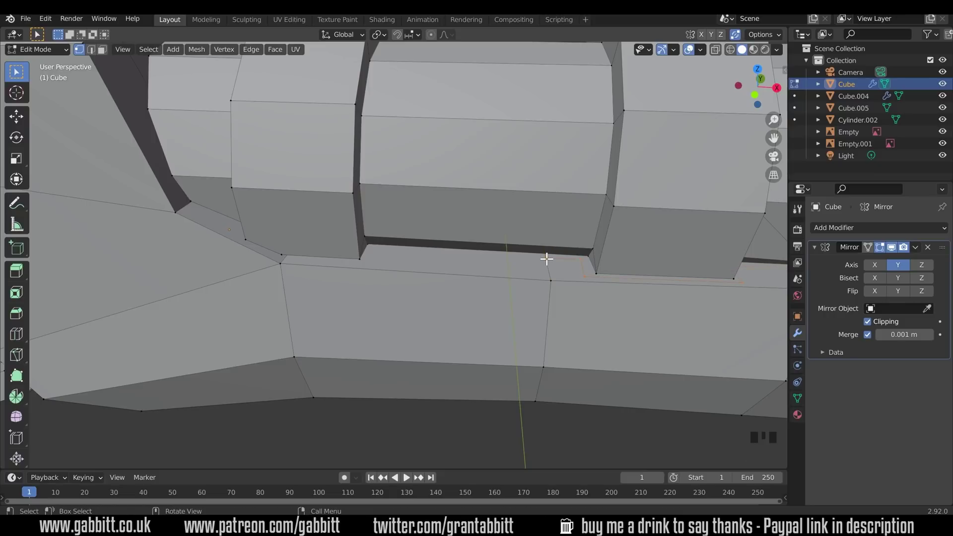
# - Knife-cut the rest of the junction from behind the front ring, around the rear ring and up the stock's upright wall
pyautogui.press('k')
pyautogui.click(546, 258)
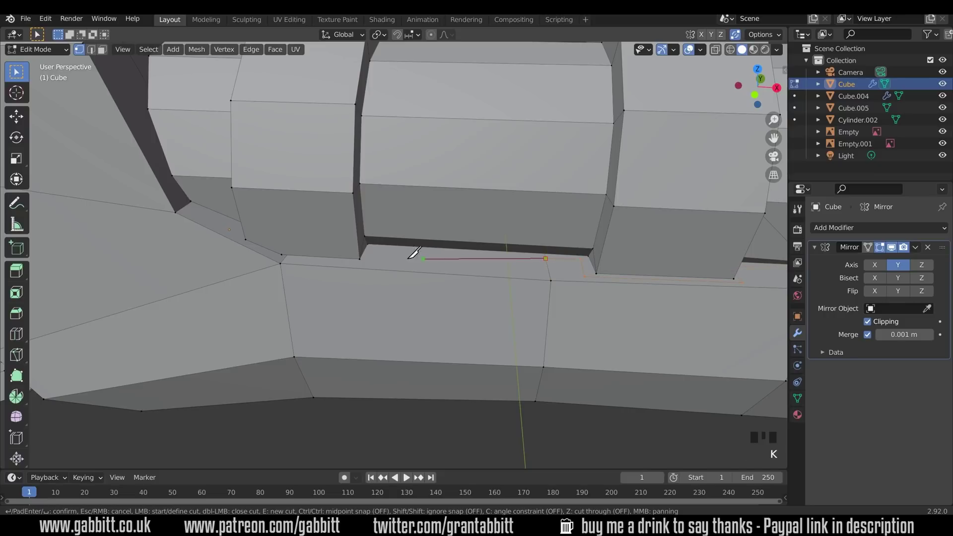
pyautogui.click(363, 263)
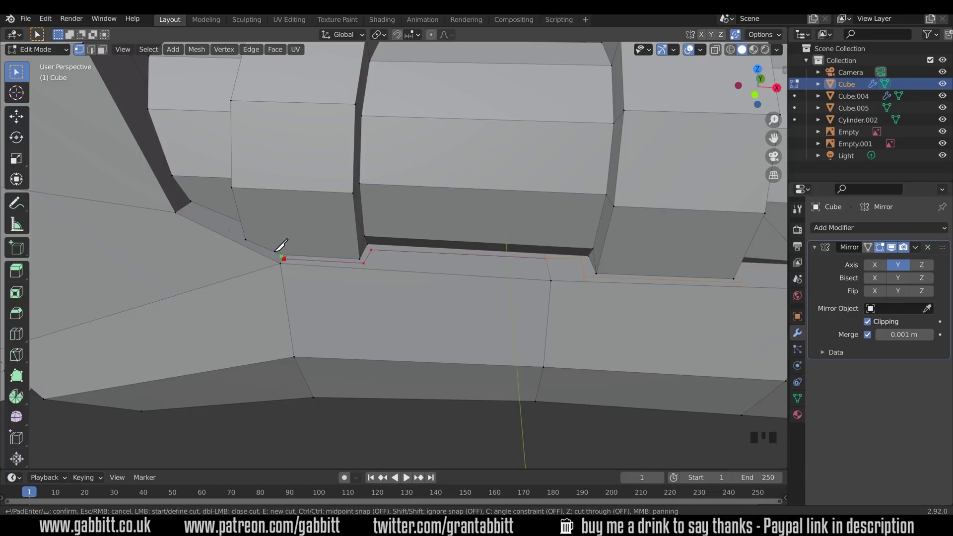
pyautogui.moveTo(240, 237); pyautogui.dragTo(332, 262, button='middle')
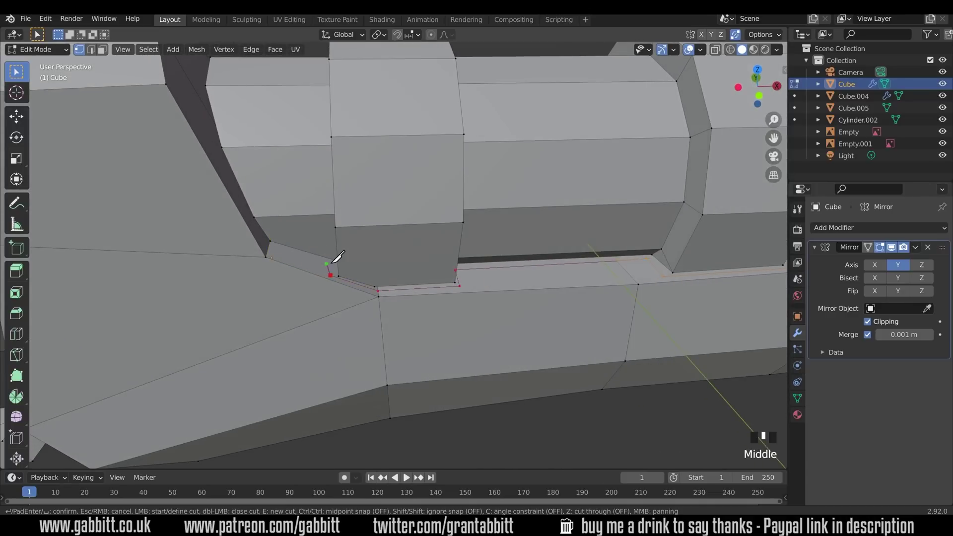
pyautogui.click(269, 245)
pyautogui.keyDown('shift'); pyautogui.moveTo(220, 148); pyautogui.dragTo(229, 202, button='middle'); pyautogui.keyUp('shift')
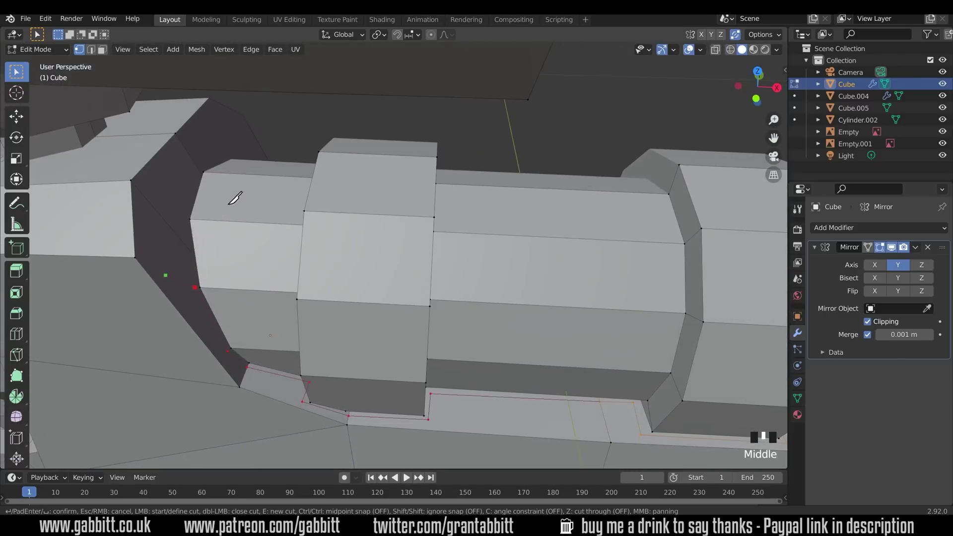
pyautogui.click(180, 238)
pyautogui.press('Return')
# - Select the whole linked stock piece and hide everything else
pyautogui.scroll(-4, 473, 303)
pyautogui.moveTo(474, 304); pyautogui.dragTo(510, 320, button='middle')
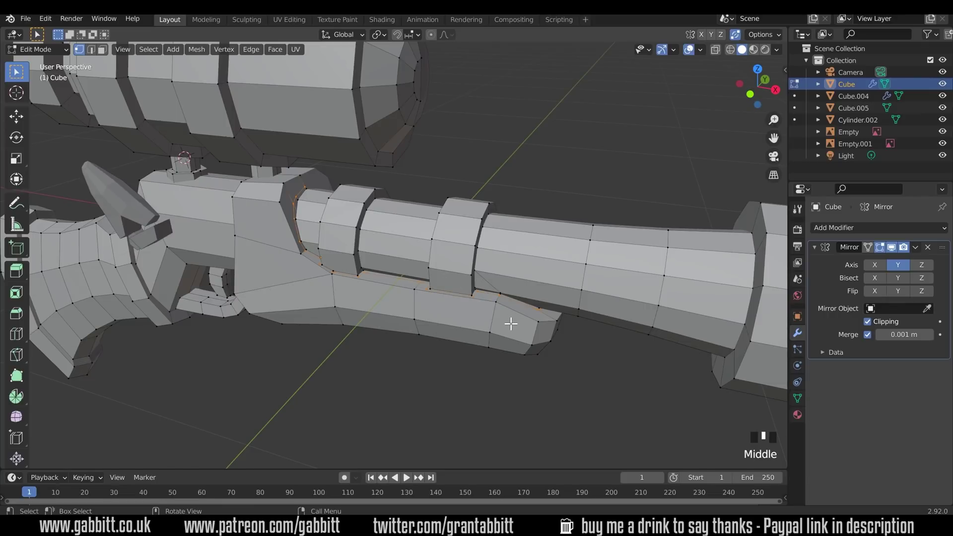
pyautogui.hotkey('alt', 'a')
pyautogui.press('l')
pyautogui.press('l')
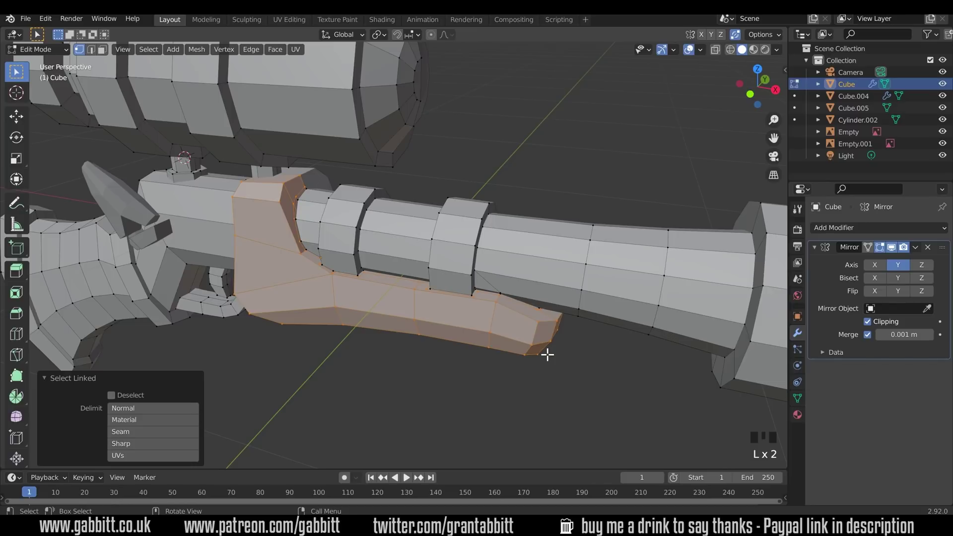
pyautogui.hotkey('shift', 'h')
pyautogui.moveTo(541, 357); pyautogui.dragTo(436, 325, button='middle')
pyautogui.scroll(2, 439, 326)
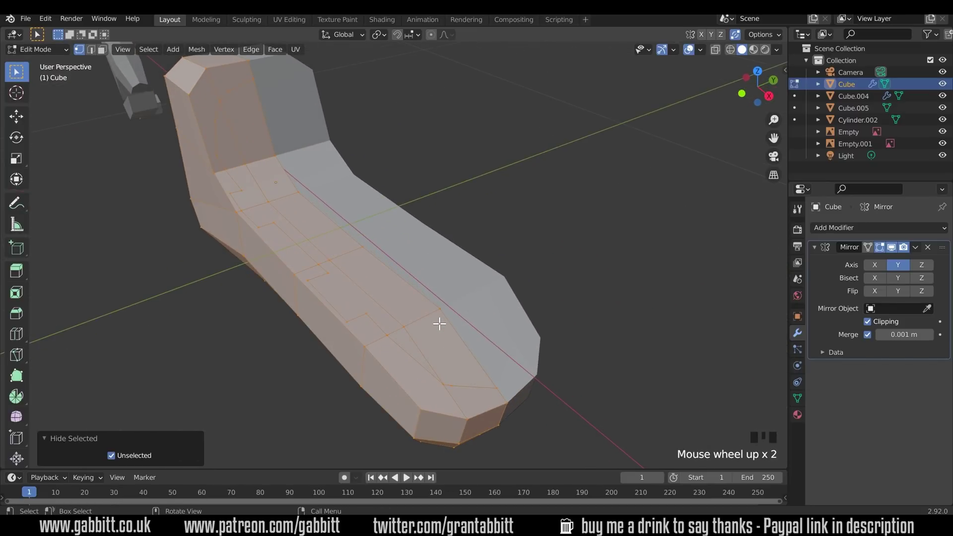
# - Select the faces inside the knife outline on the stock's upper surface and upright wall, and delete them
pyautogui.press('3')
pyautogui.click(434, 332)
pyautogui.keyDown('shift'); pyautogui.click(404, 329); pyautogui.keyUp('shift')
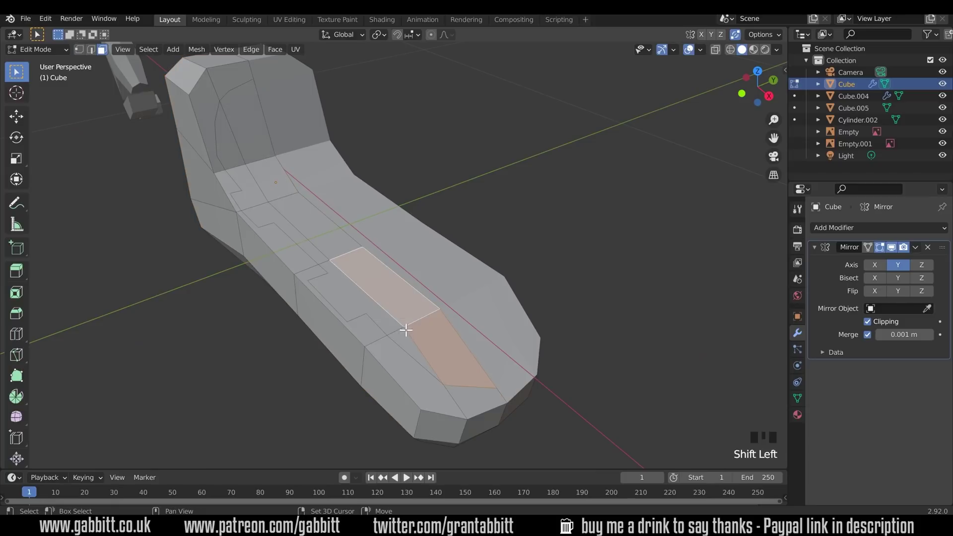
pyautogui.keyDown('shift'); pyautogui.click(382, 318); pyautogui.keyUp('shift')
pyautogui.keyDown('shift'); pyautogui.click(361, 306); pyautogui.keyUp('shift')
pyautogui.keyDown('shift'); pyautogui.click(315, 249); pyautogui.keyUp('shift')
pyautogui.keyDown('shift'); pyautogui.click(270, 218); pyautogui.keyUp('shift')
pyautogui.keyDown('shift'); pyautogui.click(277, 181); pyautogui.keyUp('shift')
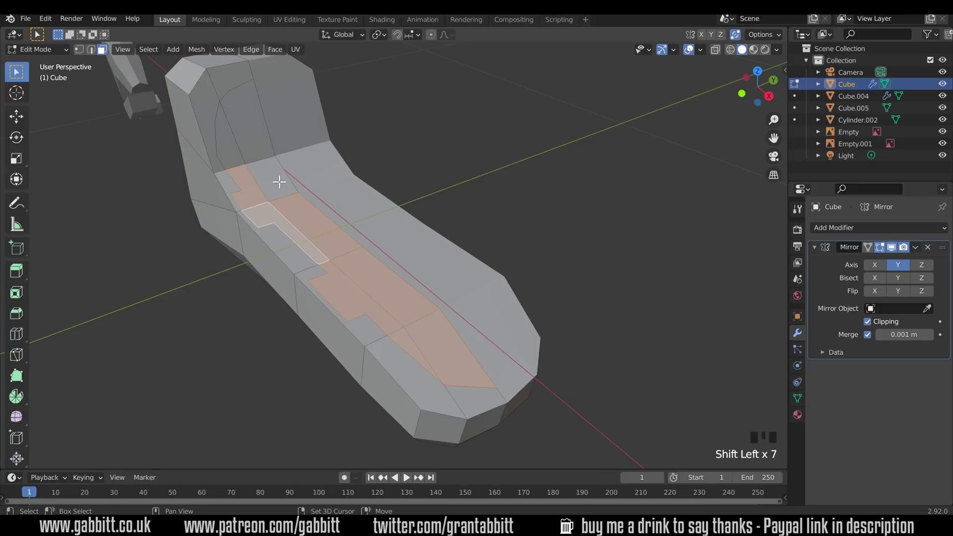
pyautogui.keyDown('shift'); pyautogui.click(238, 162); pyautogui.keyUp('shift')
pyautogui.keyDown('shift'); pyautogui.click(267, 144); pyautogui.keyUp('shift')
pyautogui.keyDown('shift'); pyautogui.click(283, 160); pyautogui.keyUp('shift')
pyautogui.press('Delete')
pyautogui.click(284, 160)
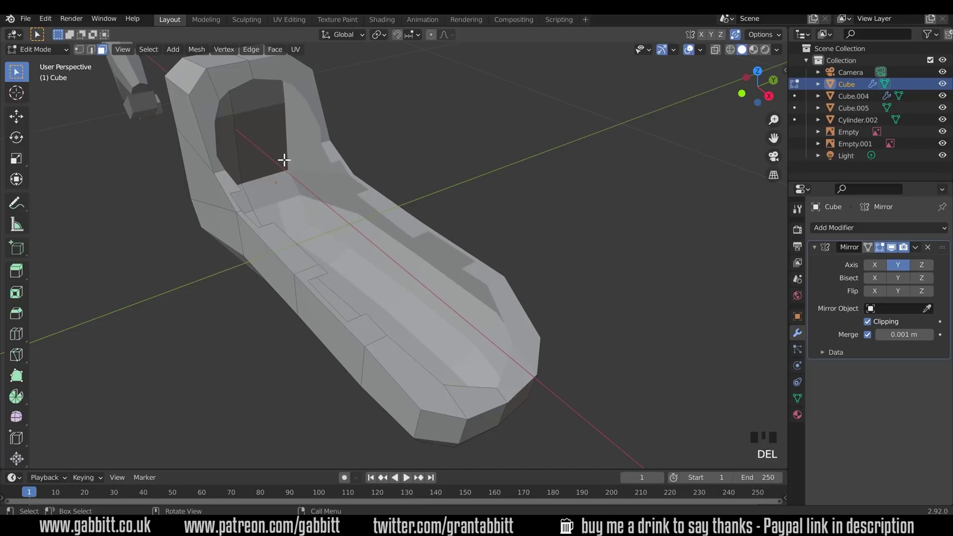
# - Switch to vertex selection and connect the inner notch vertices on the stock's rim to the nearest outer-edge vertices
pyautogui.moveTo(283, 159); pyautogui.dragTo(433, 311, button='middle')
pyautogui.scroll(3, 470, 340)
pyautogui.scroll(2, 452, 311)
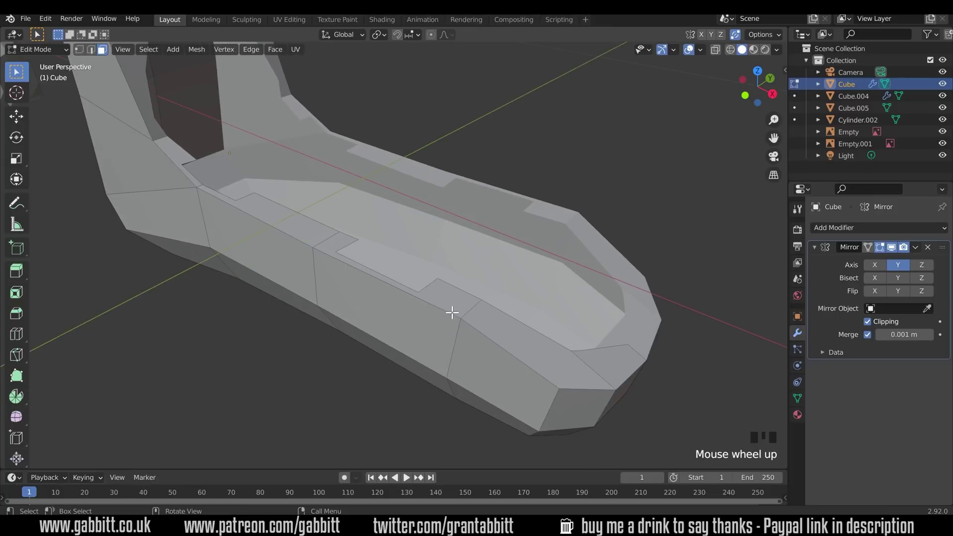
pyautogui.press('1')
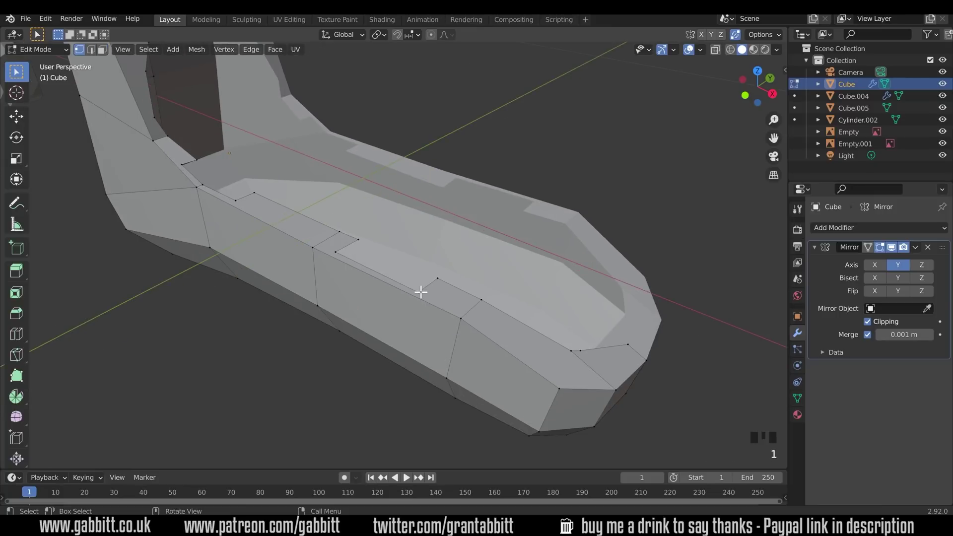
pyautogui.keyDown('shift'); pyautogui.click(462, 317); pyautogui.keyUp('shift')
pyautogui.keyDown('shift'); pyautogui.click(336, 253); pyautogui.keyUp('shift')
# - Slide the extra vertex near the front end of the stock's opening fully onto its neighbour so they merge
pyautogui.moveTo(599, 331); pyautogui.dragTo(532, 364, button='middle')
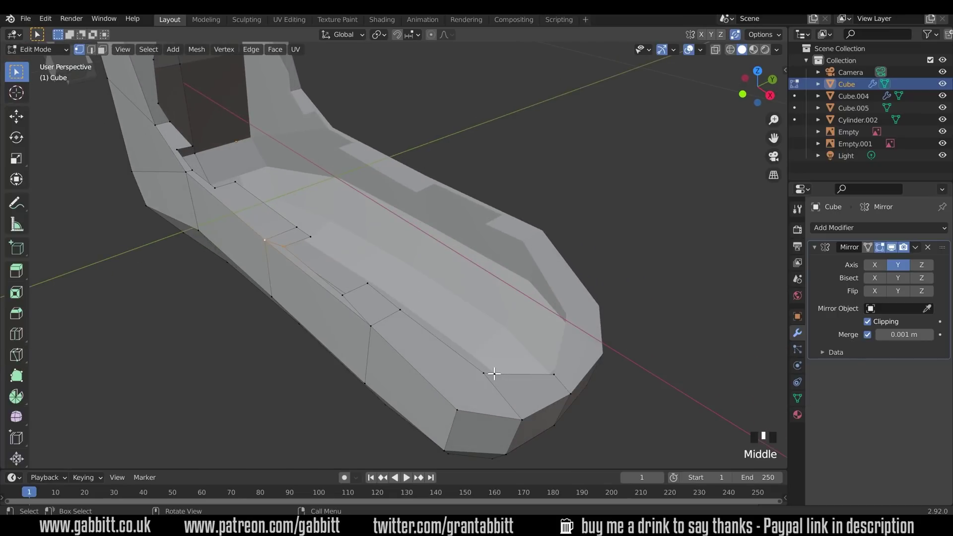
pyautogui.press('g')
pyautogui.press('g')
pyautogui.click(455, 373)
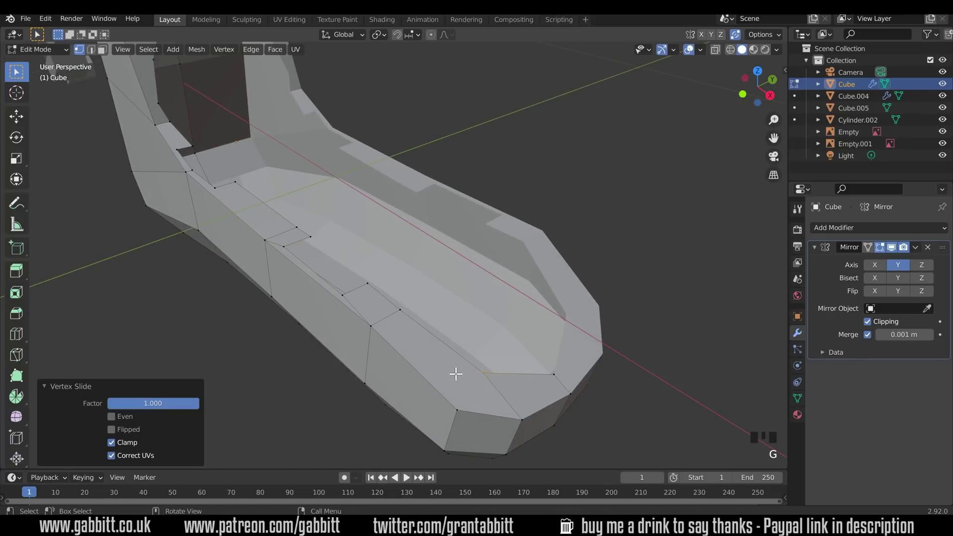
# - Try a knife cut from the stock's outer rim edge down its side wall
pyautogui.moveTo(731, 95); pyautogui.dragTo(511, 315)
pyautogui.keyDown('shift'); pyautogui.click(541, 326); pyautogui.keyUp('shift')
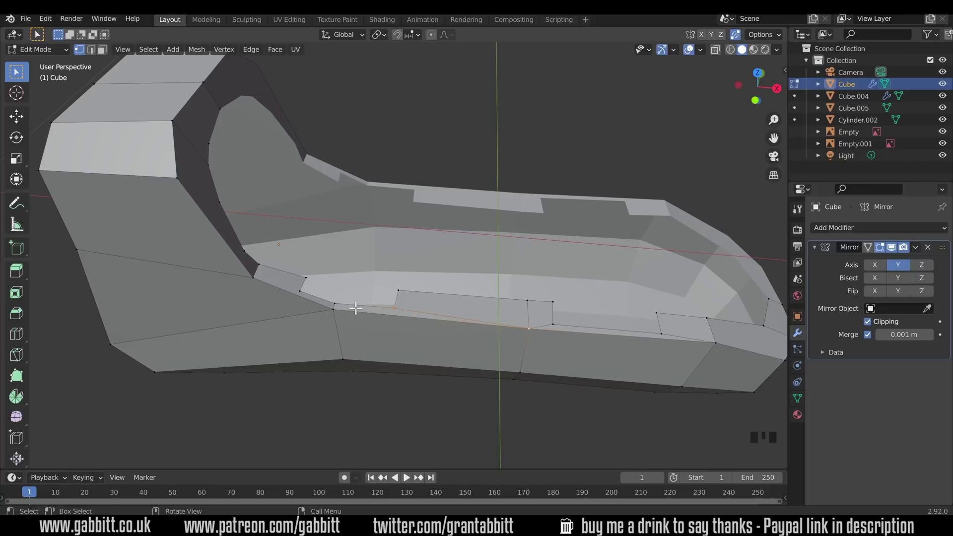
pyautogui.keyDown('shift'); pyautogui.moveTo(354, 310); pyautogui.dragTo(415, 292, button='middle'); pyautogui.keyUp('shift')
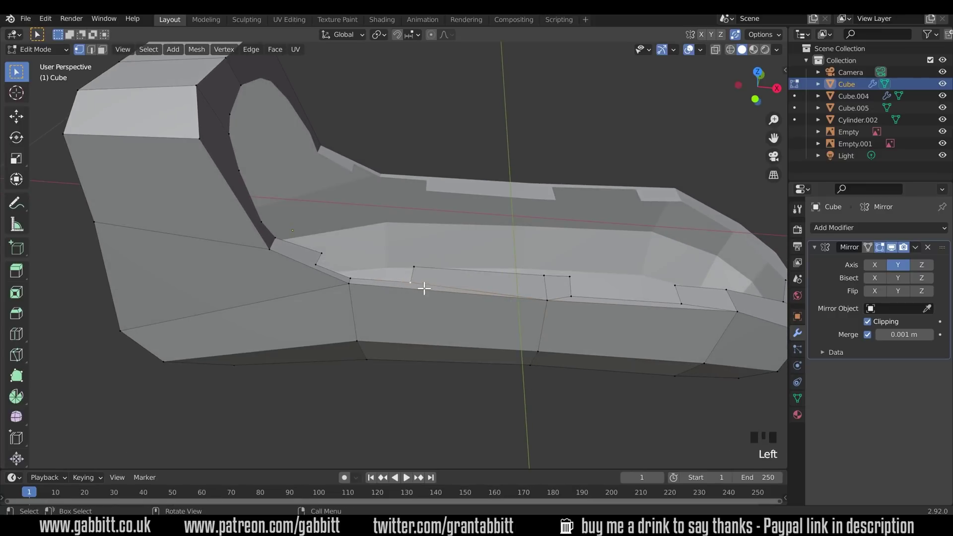
pyautogui.press('k')
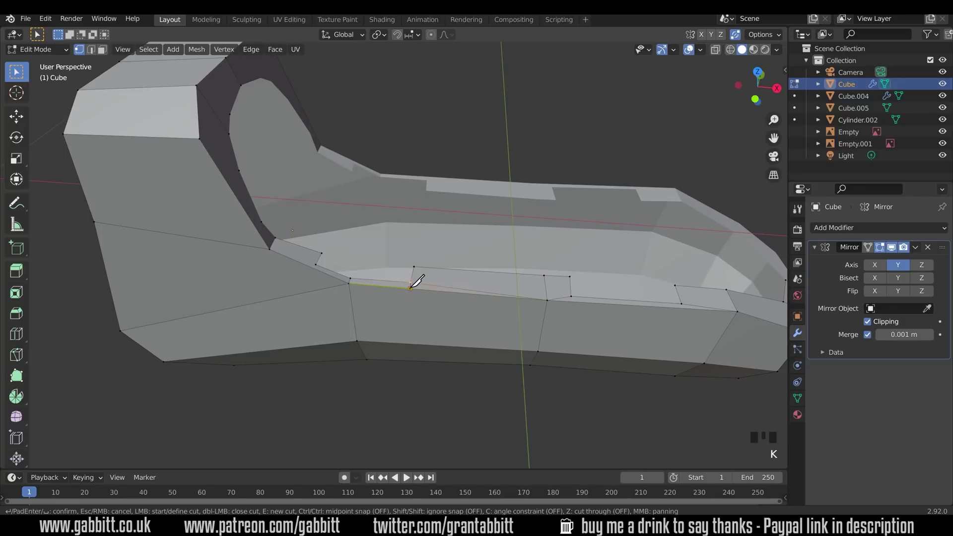
pyautogui.click(357, 340)
pyautogui.press('Return')
pyautogui.hotkey('ctrl', 'z')
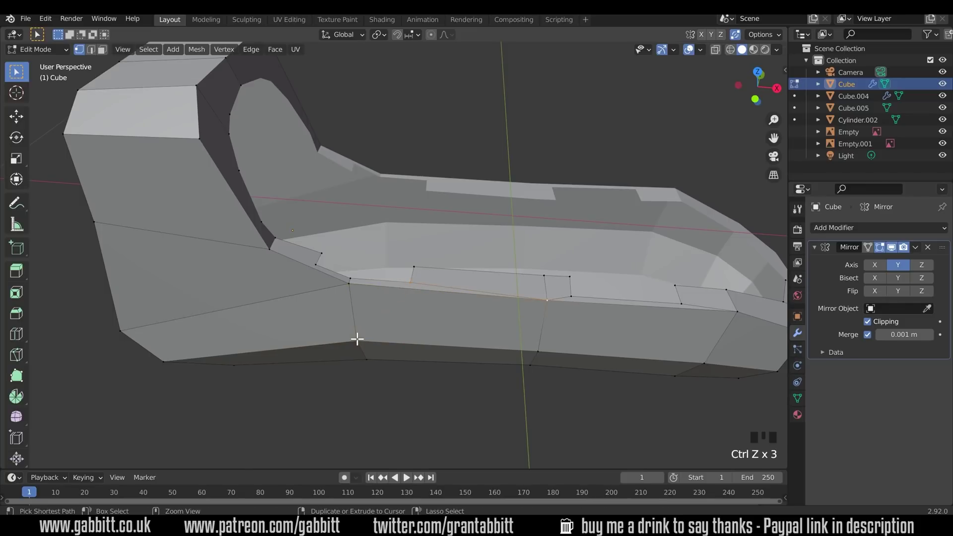
pyautogui.hotkey('ctrl', 'shift', 'z')
# - Connect the vertex at the foot of the upright to the nearest notch vertex on the stock's rim
pyautogui.moveTo(432, 325); pyautogui.dragTo(289, 230, button='middle')
pyautogui.click(286, 283)
pyautogui.keyDown('shift'); pyautogui.click(321, 287); pyautogui.keyUp('shift')
pyautogui.press('j')
pyautogui.scroll(-2, 263, 225)
pyautogui.scroll(2, 307, 249)
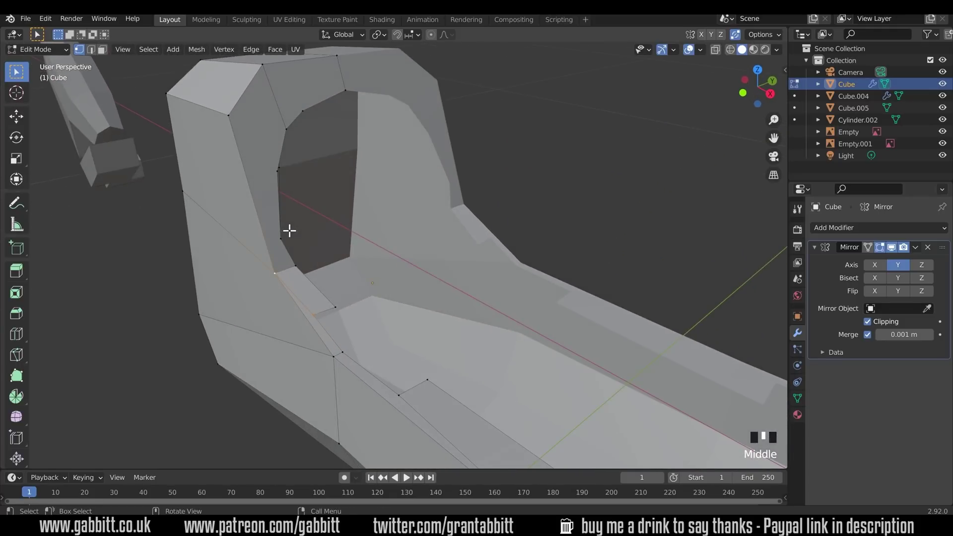
# - Knife-cut across the upright's side from the arch's lower vertex, and connect the upper arch vertices to the outer corners
pyautogui.press('k')
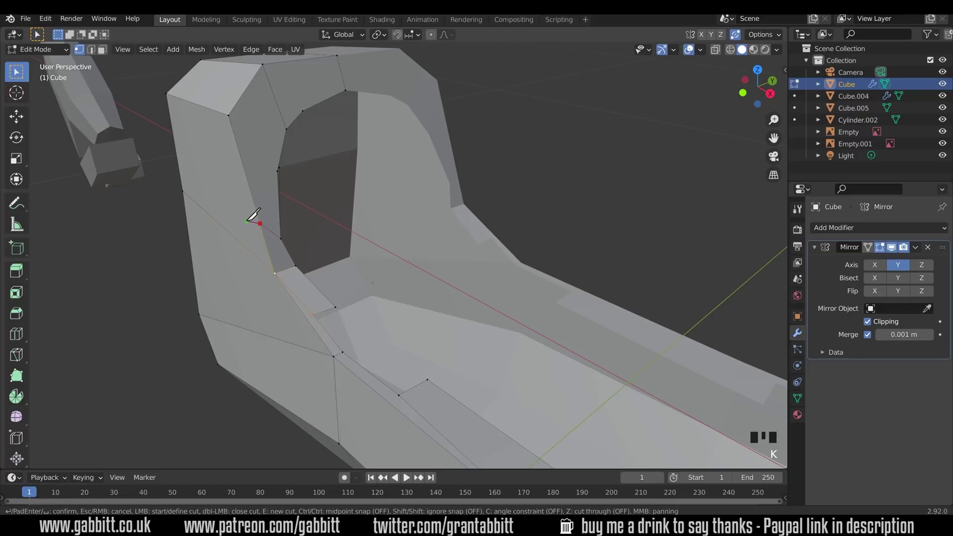
pyautogui.moveTo(247, 221); pyautogui.dragTo(264, 155, button='middle')
pyautogui.press('Return')
pyautogui.keyDown('shift'); pyautogui.click(288, 125); pyautogui.keyUp('shift')
pyautogui.click(264, 155)
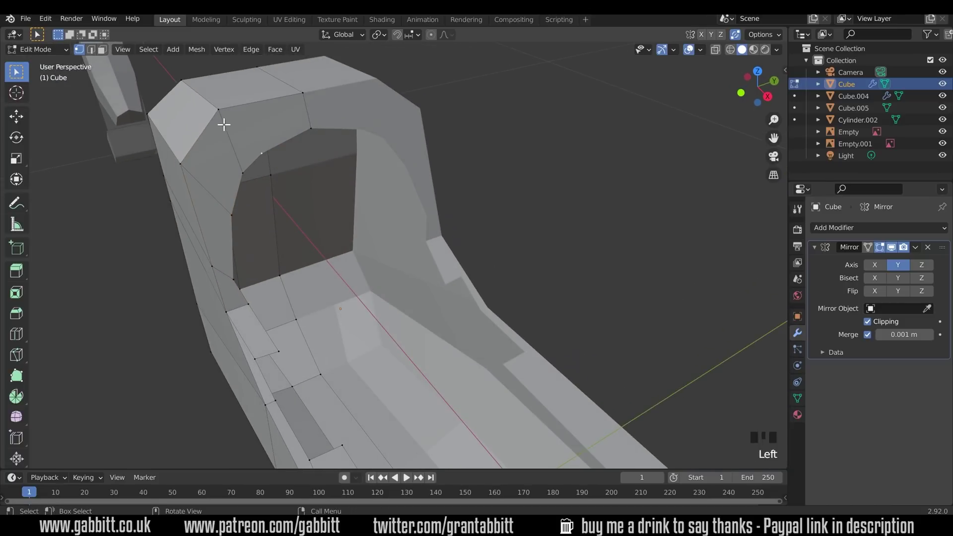
pyautogui.keyDown('shift'); pyautogui.click(221, 110); pyautogui.keyUp('shift')
# - Slide the two cut vertices on the upright's rear edge to even out the spacing of its side edges
pyautogui.moveTo(273, 197); pyautogui.dragTo(221, 194, button='middle')
pyautogui.click(221, 194)
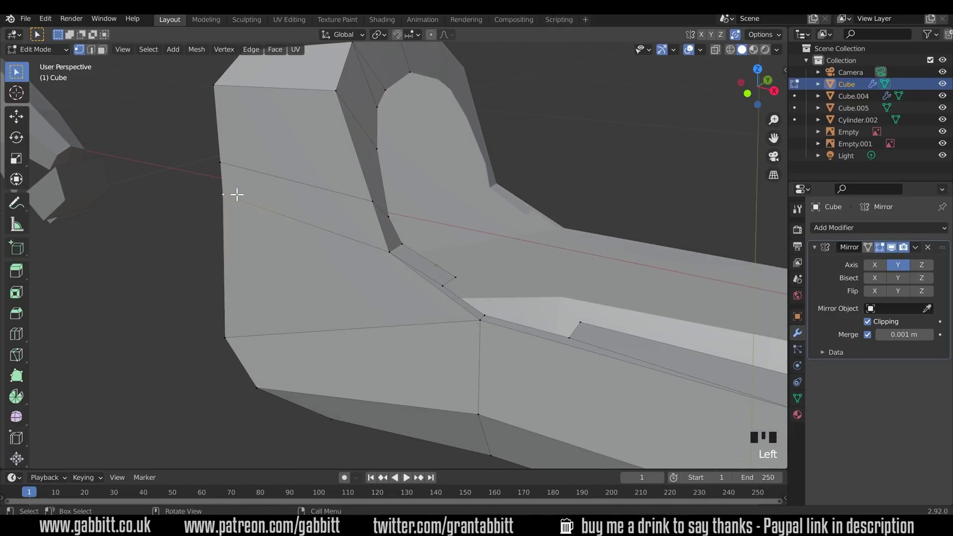
pyautogui.hotkey('shift', 'v')
pyautogui.click(226, 219)
pyautogui.click(224, 166)
pyautogui.hotkey('shift', 'v')
pyautogui.click(296, 198)
# - Slide the upper rear and front corner vertices of the upright slightly along their edges to reshape its shoulder
pyautogui.moveTo(296, 198); pyautogui.dragTo(597, 91, button='middle')
pyautogui.click(596, 91)
pyautogui.press('g')
pyautogui.press('g')
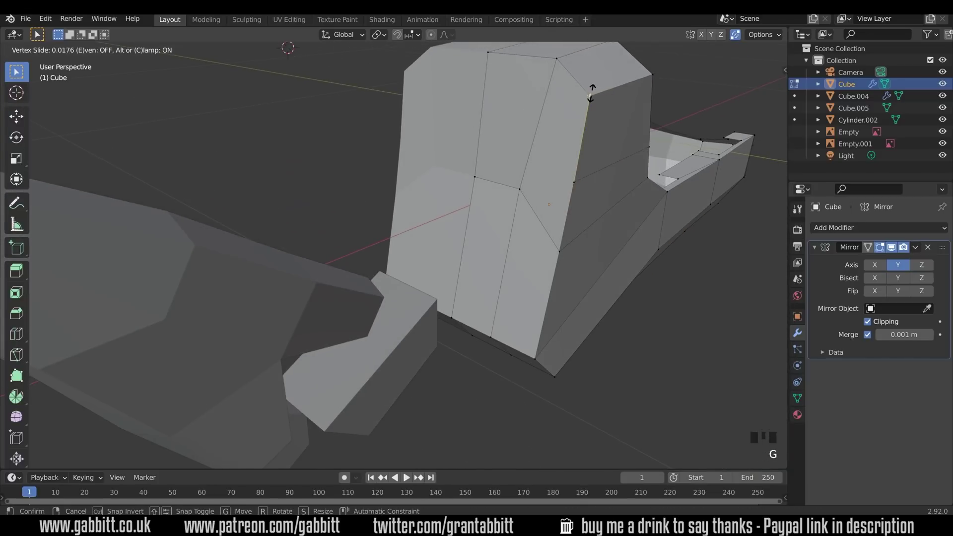
pyautogui.click(590, 95)
pyautogui.press('g')
pyautogui.press('g')
pyautogui.click(585, 92)
pyautogui.moveTo(585, 92); pyautogui.dragTo(477, 141, button='middle')
pyautogui.click(251, 236)
pyautogui.press('g')
pyautogui.press('g')
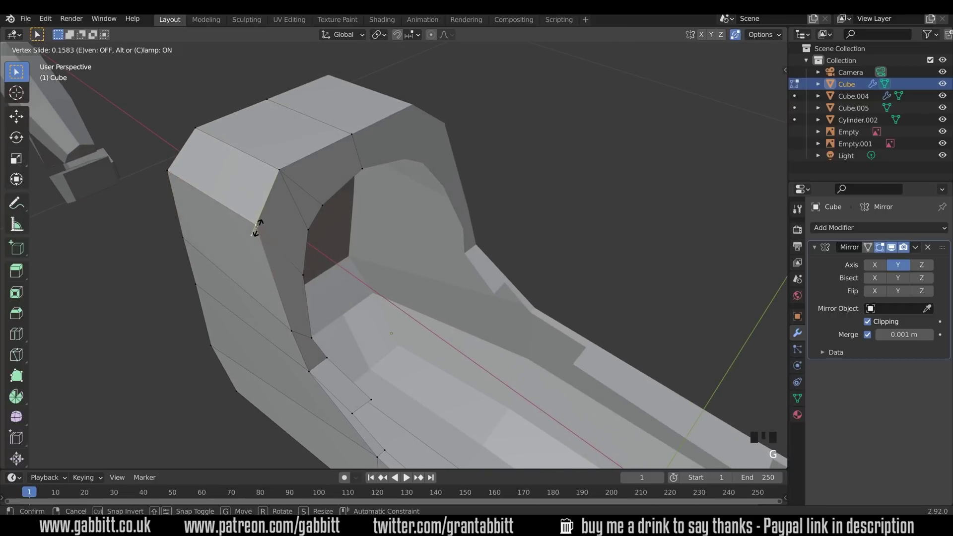
pyautogui.click(256, 227)
# - Reveal all the hidden parts of the gun
pyautogui.moveTo(256, 227); pyautogui.dragTo(498, 256, button='middle')
pyautogui.hotkey('alt', 'h')
pyautogui.moveTo(493, 308); pyautogui.dragTo(440, 286, button='middle')
# - Select the inner rim vertex near the stock's front end and enable snapping to vertices
pyautogui.click(599, 272)
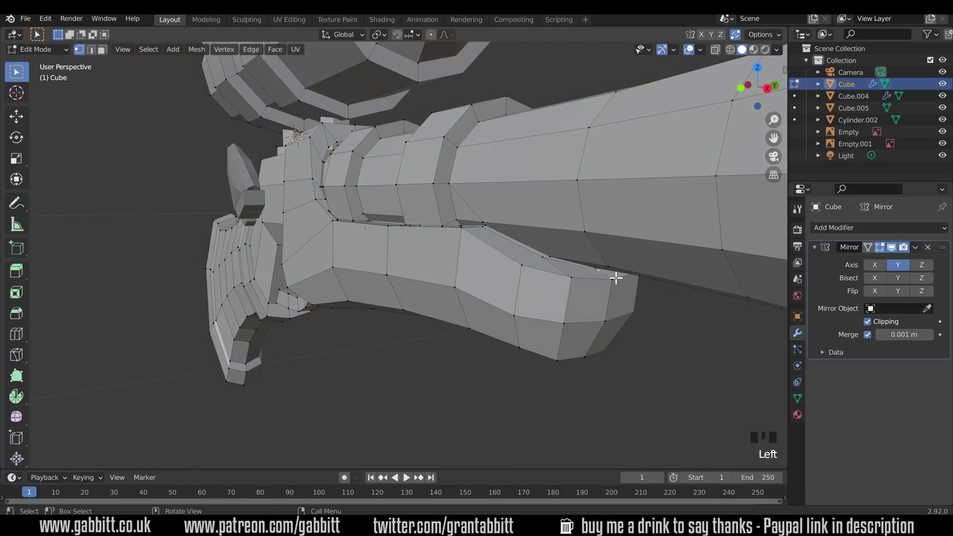
pyautogui.keyDown('shift'); pyautogui.moveTo(616, 279); pyautogui.dragTo(556, 278, button='middle'); pyautogui.keyUp('shift')
pyautogui.scroll(2, 539, 281)
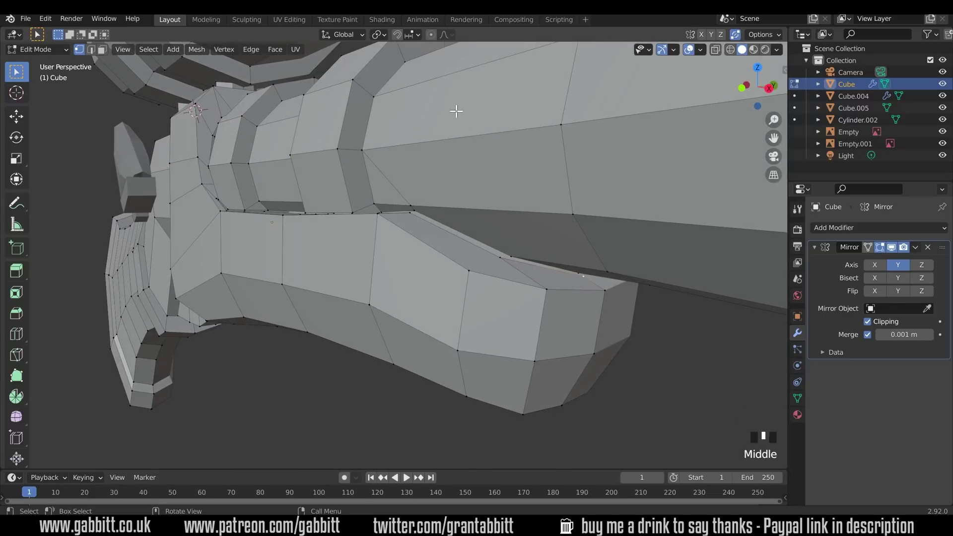
pyautogui.click(398, 37)
pyautogui.click(417, 37)
pyautogui.click(398, 81)
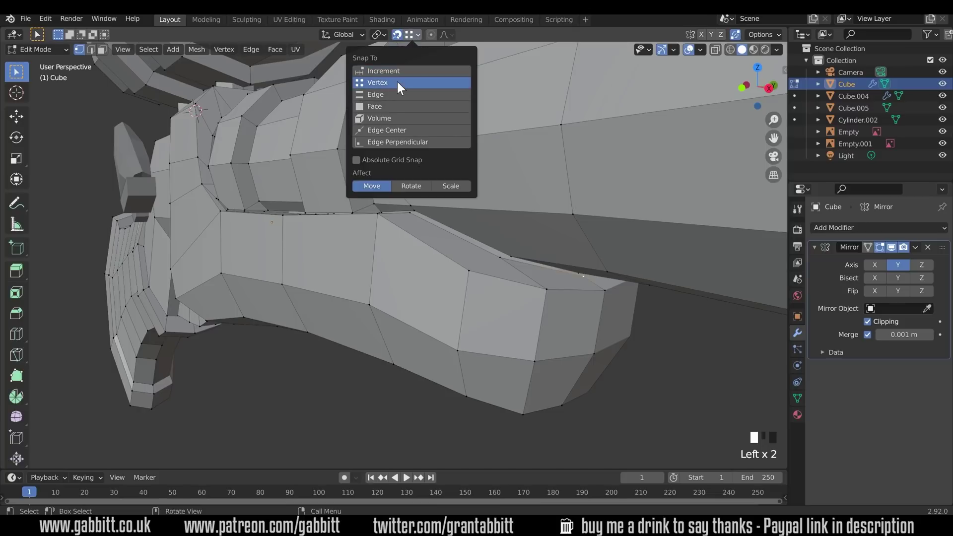
# - Snap the selected rim vertex at the stock's front end onto the adjacent vertex beneath the barrel
pyautogui.scroll(1, 586, 277)
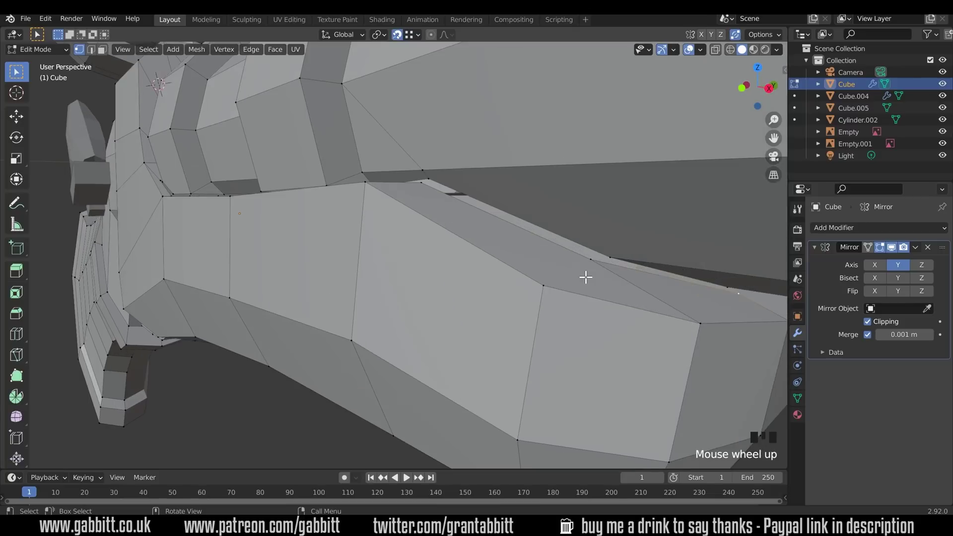
pyautogui.keyDown('shift'); pyautogui.moveTo(669, 288); pyautogui.dragTo(617, 285, button='middle'); pyautogui.keyUp('shift')
pyautogui.scroll(2, 398, 258)
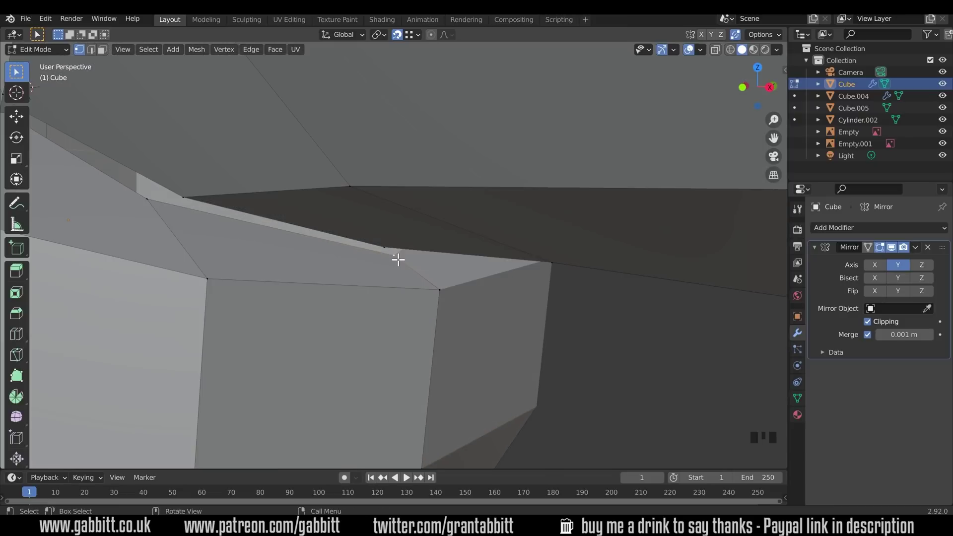
pyautogui.press('g')
pyautogui.click(382, 245)
# - Snap the next two rim vertices behind the stock's front end onto the matching barrel vertices
pyautogui.moveTo(228, 254); pyautogui.dragTo(298, 228, button='middle')
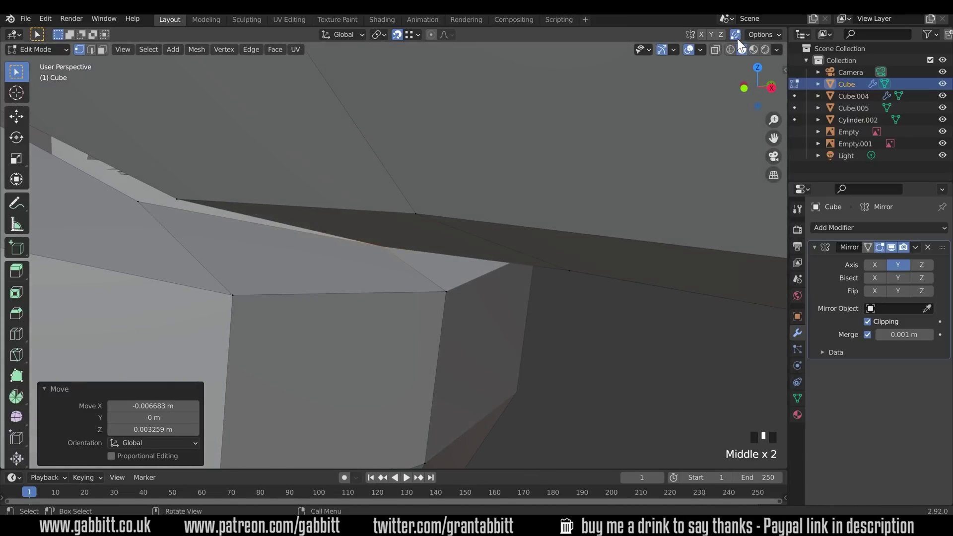
pyautogui.keyDown('shift'); pyautogui.moveTo(586, 213); pyautogui.dragTo(469, 215, button='middle'); pyautogui.keyUp('shift')
pyautogui.click(252, 204)
pyautogui.press('g')
pyautogui.click(294, 202)
pyautogui.keyDown('shift'); pyautogui.moveTo(293, 202); pyautogui.dragTo(268, 207, button='middle'); pyautogui.keyUp('shift')
pyautogui.press('g')
pyautogui.click(215, 178)
# - Snap the stock's rim vertices around the front band onto the band's corner vertices
pyautogui.moveTo(215, 178); pyautogui.dragTo(287, 210, button='middle')
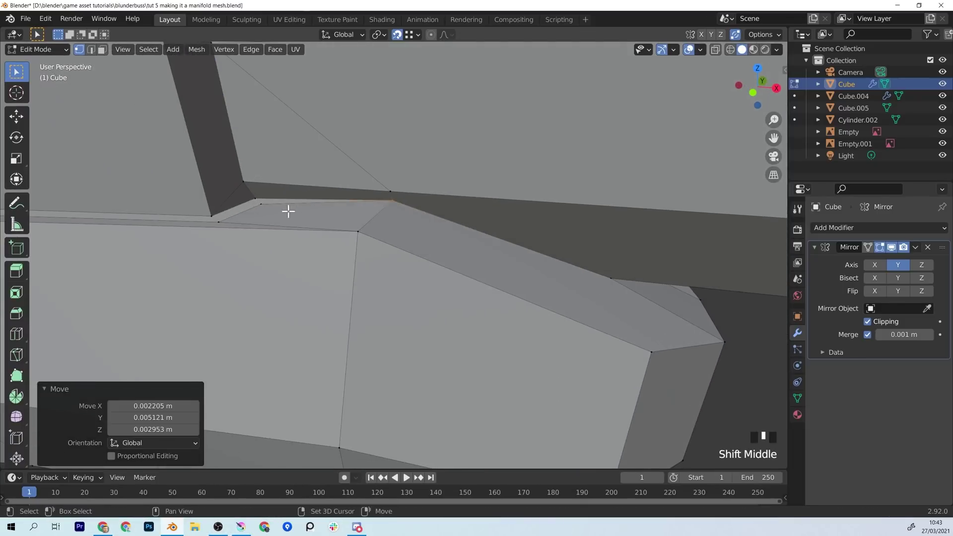
pyautogui.press('g')
pyautogui.click(218, 220)
pyautogui.press('g')
pyautogui.click(236, 228)
pyautogui.keyDown('shift'); pyautogui.moveTo(236, 228); pyautogui.dragTo(354, 264, button='middle'); pyautogui.keyUp('shift')
pyautogui.press('g')
pyautogui.click(318, 230)
pyautogui.press('g')
pyautogui.click(275, 242)
# - Knife-cut the barrel underside between the bands to add a vertex, and snap the nearby stock rim vertex onto it
pyautogui.scroll(-2, 368, 223)
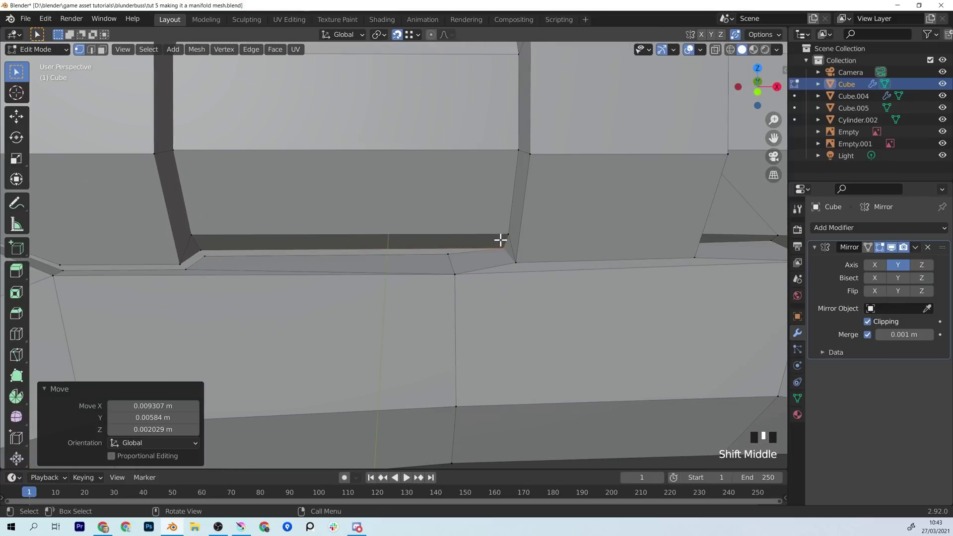
pyautogui.scroll(2, 487, 255)
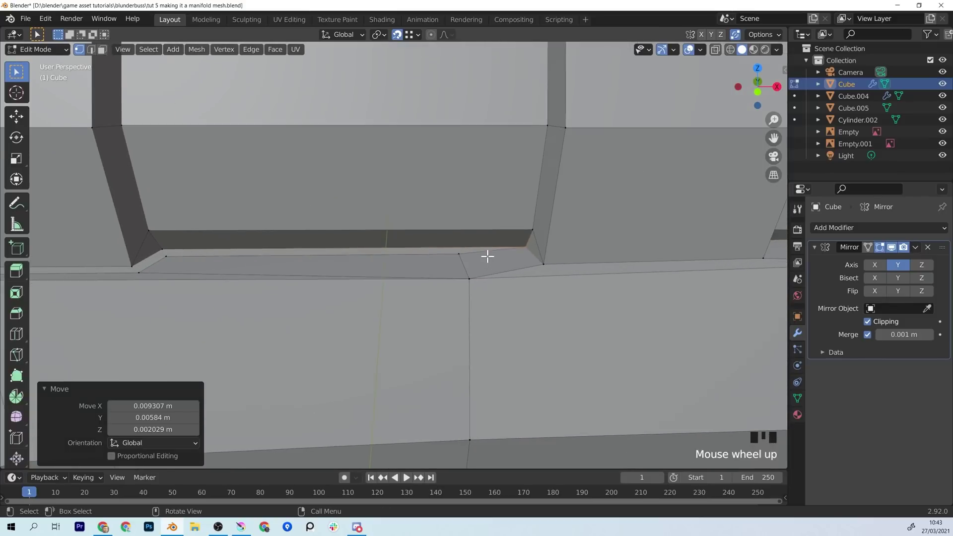
pyautogui.press('k')
pyautogui.click(473, 245)
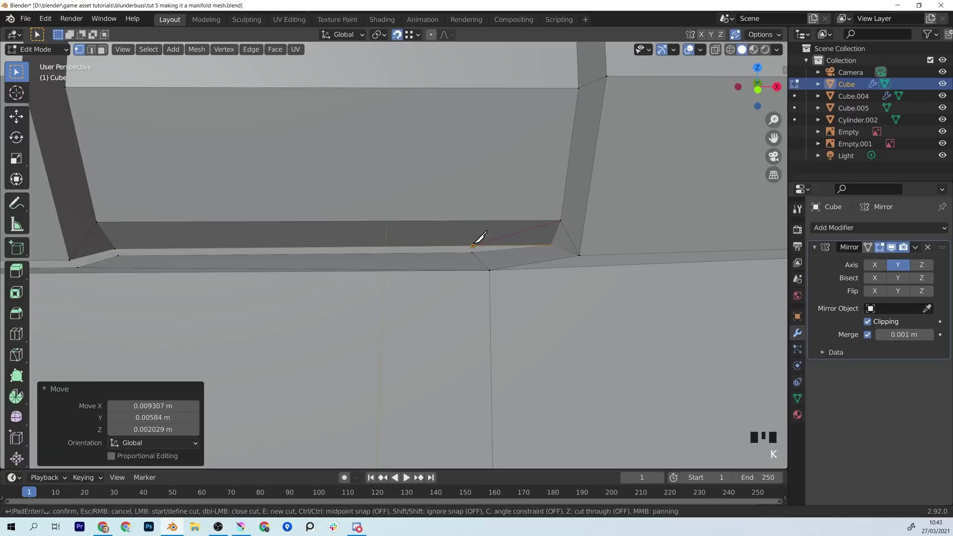
pyautogui.press('Return')
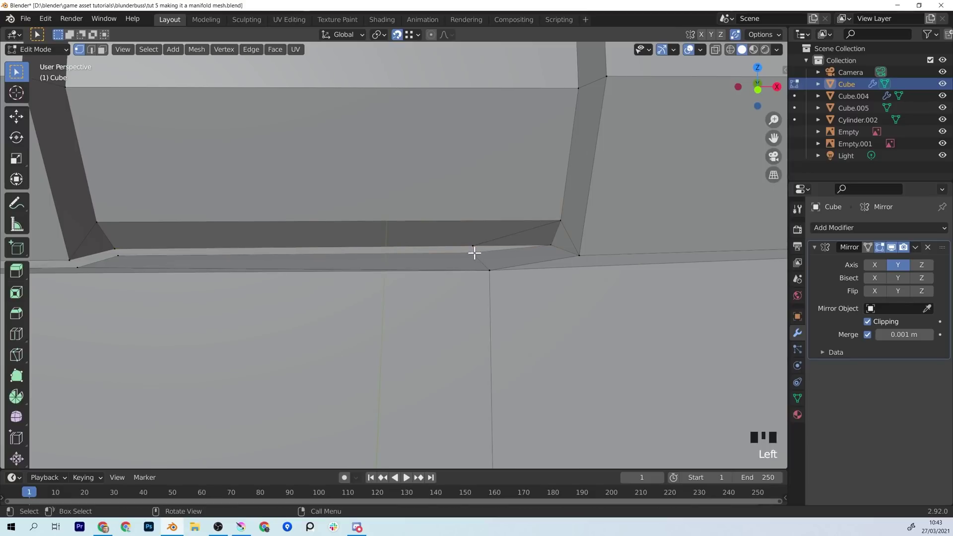
pyautogui.press('g')
pyautogui.click(472, 247)
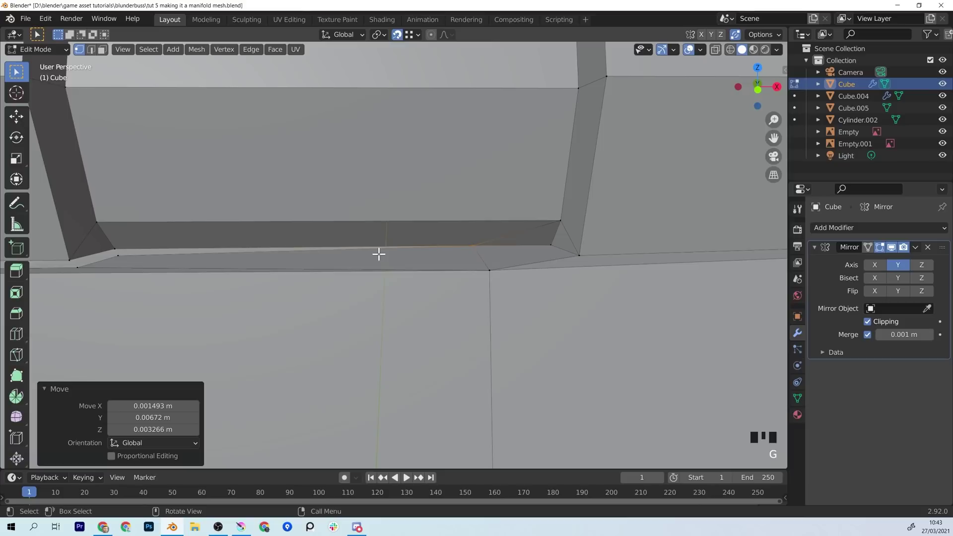
# - Snap the stock's rim vertices beside the rear band onto the barrel and band corners
pyautogui.keyDown('shift'); pyautogui.moveTo(378, 255); pyautogui.dragTo(263, 255, button='middle'); pyautogui.keyUp('shift')
pyautogui.press('g')
pyautogui.click(236, 268)
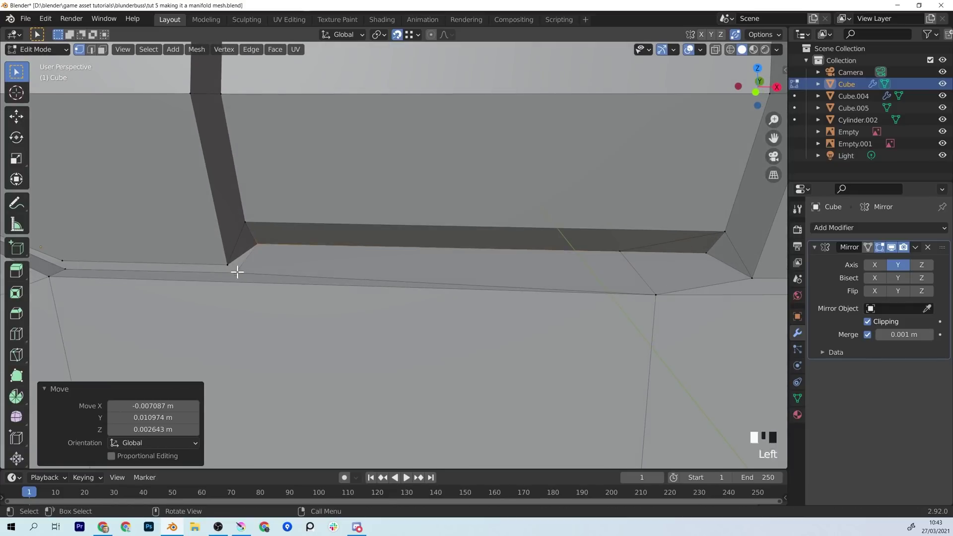
# - Slide the added vertex on the barrel's lower edge to the corner at the front band
pyautogui.scroll(-2, 627, 272)
pyautogui.moveTo(627, 272); pyautogui.dragTo(546, 249, button='middle')
pyautogui.scroll(2, 586, 273)
pyautogui.press('g')
pyautogui.press('g')
pyautogui.click(629, 246)
# - Connect the facing lower corners of the two bands along the stock's rim, and dissolve the two redundant edges beside it
pyautogui.moveTo(629, 245); pyautogui.dragTo(557, 304, button='middle')
pyautogui.click(574, 285)
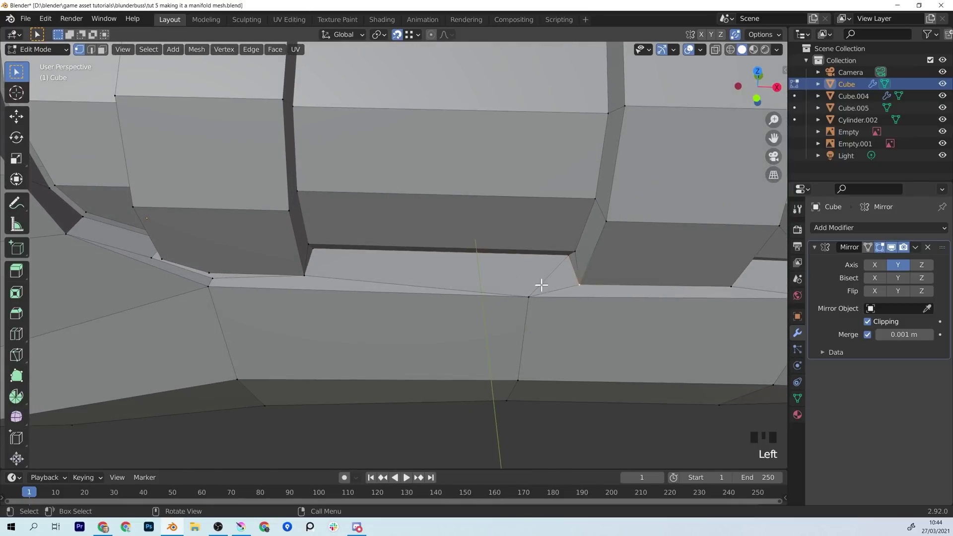
pyautogui.keyDown('shift'); pyautogui.click(305, 275); pyautogui.keyUp('shift')
pyautogui.press('2')
pyautogui.click(549, 291)
pyautogui.keyDown('shift'); pyautogui.click(486, 291); pyautogui.keyUp('shift')
pyautogui.press('Delete')
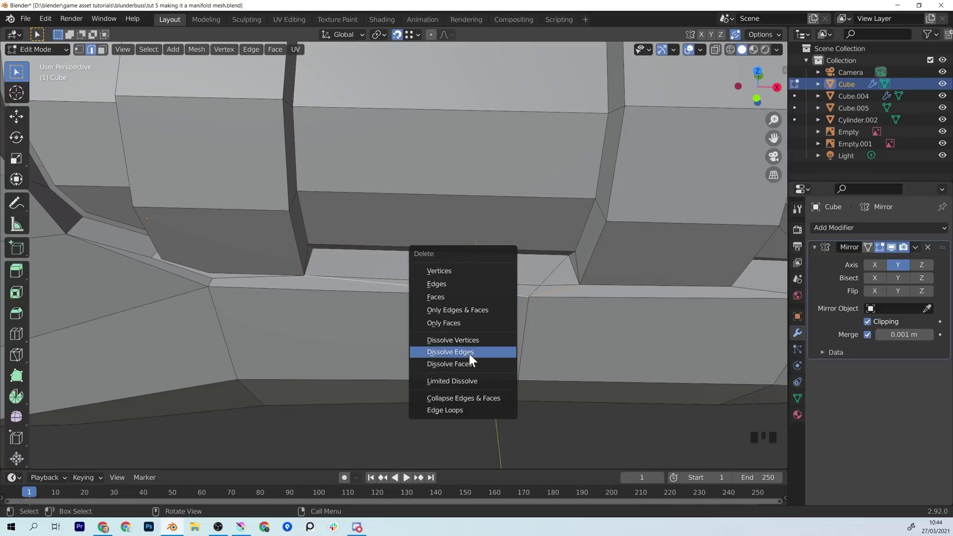
pyautogui.click(469, 352)
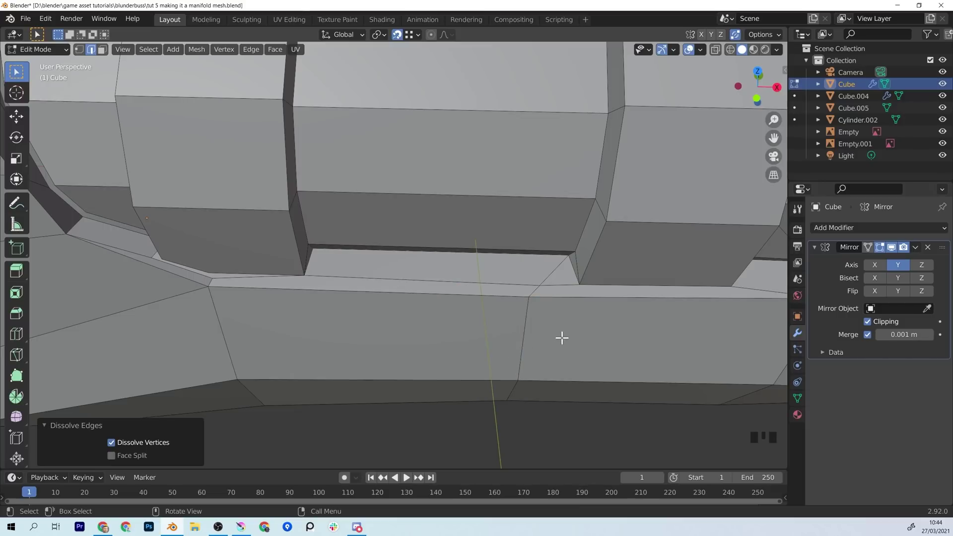
# - Slide the extra diagonal edge's vertex fully onto the front band's lower corner with a factor of 1.000
pyautogui.moveTo(562, 337); pyautogui.dragTo(551, 334, button='middle')
pyautogui.click(551, 296)
pyautogui.press('g')
pyautogui.press('g')
pyautogui.click(594, 291)
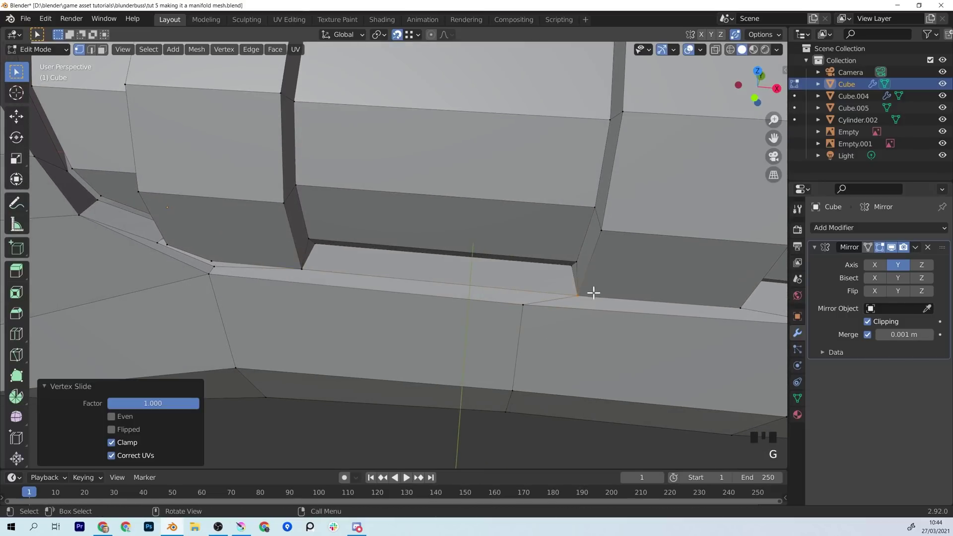
pyautogui.moveTo(594, 291); pyautogui.dragTo(551, 344, button='middle')
pyautogui.press('Tab')
pyautogui.press('Tab')
# - Try joining the rear band's corner to the middle vertex on the stock's outer edge, and dissolve the joining edge
pyautogui.moveTo(308, 261); pyautogui.dragTo(397, 274, button='middle')
pyautogui.click(397, 274)
pyautogui.keyDown('shift'); pyautogui.click(491, 270); pyautogui.keyUp('shift')
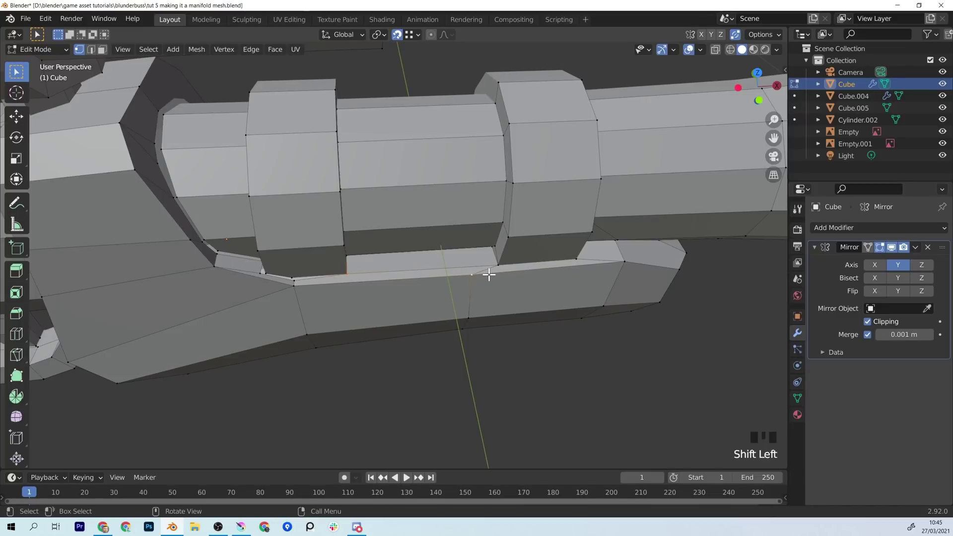
pyautogui.moveTo(472, 302); pyautogui.dragTo(418, 317, button='middle')
pyautogui.press('Tab')
pyautogui.press('Tab')
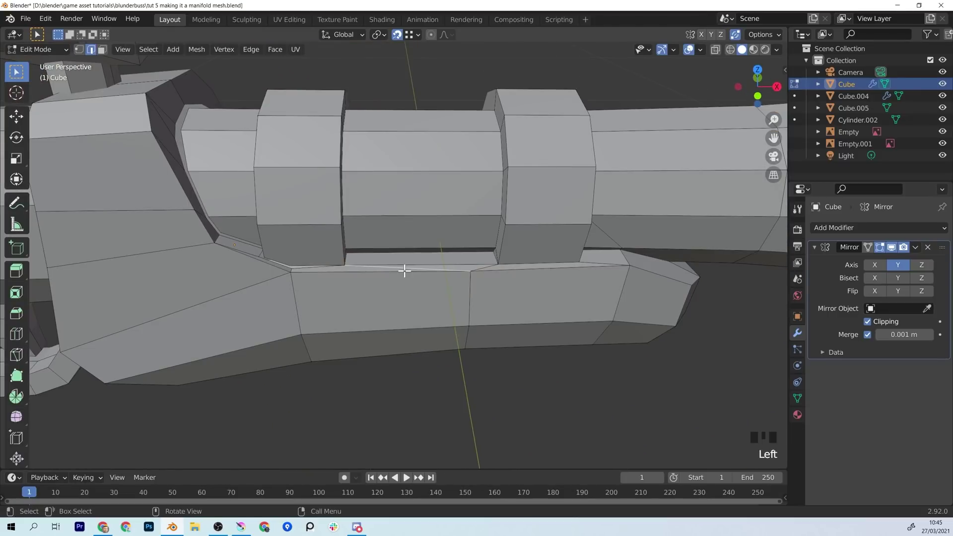
pyautogui.hotkey('ctrl', 'x')
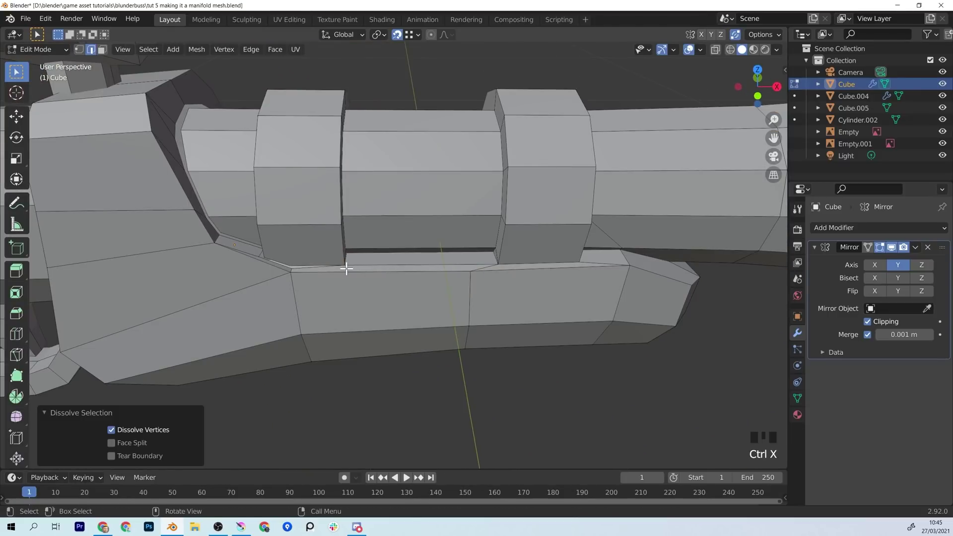
# - Knife-cut from the rear band's lower corner over the rim and down the stock's side to its underside
pyautogui.press('k')
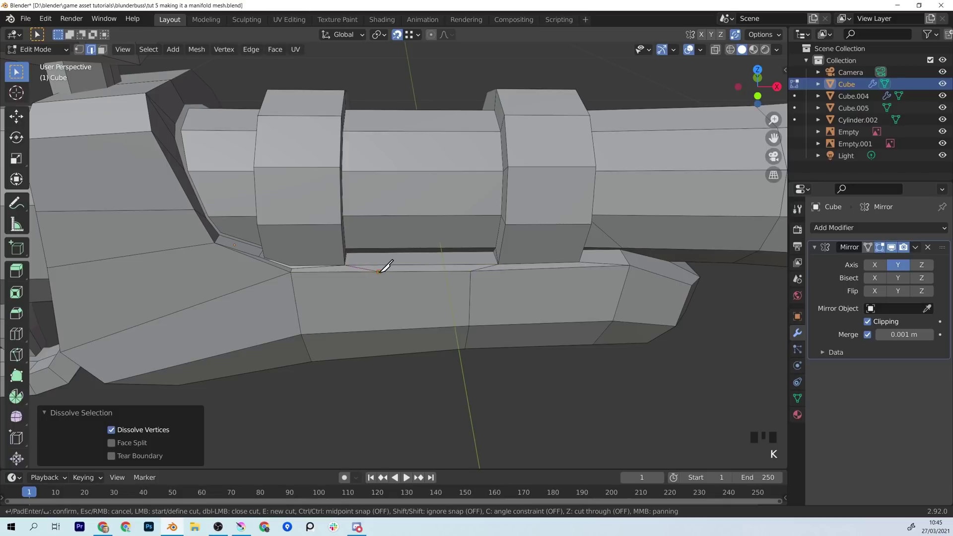
pyautogui.click(386, 329)
pyautogui.moveTo(386, 330)
pyautogui.mouseDown(button='middle')
pyautogui.moveTo(385, 285)
pyautogui.moveTo(395, 340)
pyautogui.mouseUp(button='middle')
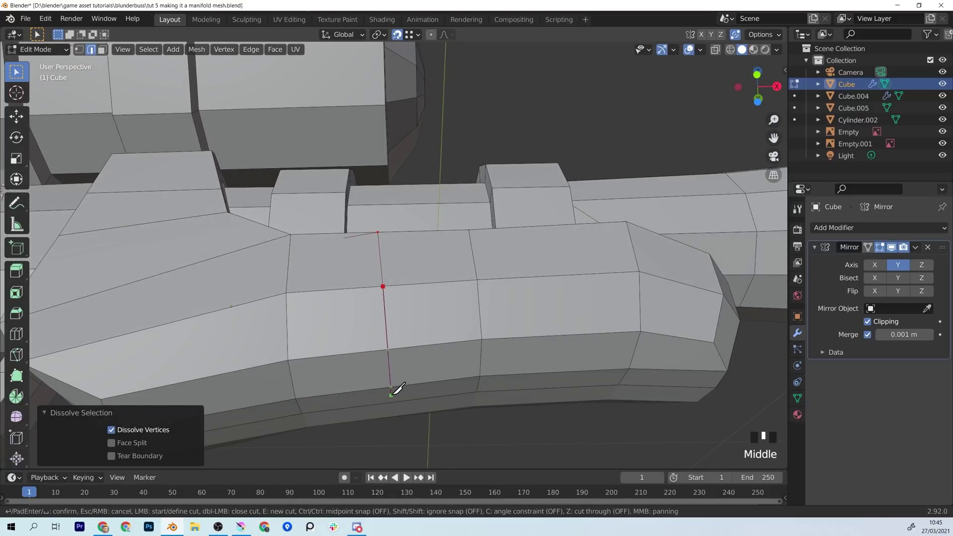
pyautogui.press('Return')
pyautogui.scroll(-2, 436, 405)
pyautogui.moveTo(436, 405); pyautogui.dragTo(405, 339, button='middle')
# - Turn on X-ray in front view and move the underside edges apart, shifting the forward one about 0.047 m in X
pyautogui.click(405, 364)
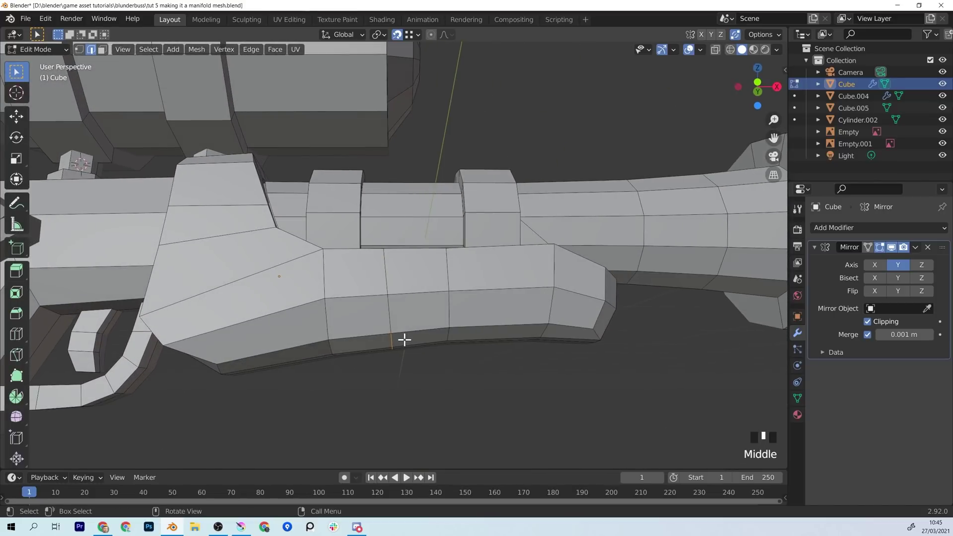
pyautogui.click(715, 50)
pyautogui.press('KP_1')
pyautogui.press('g')
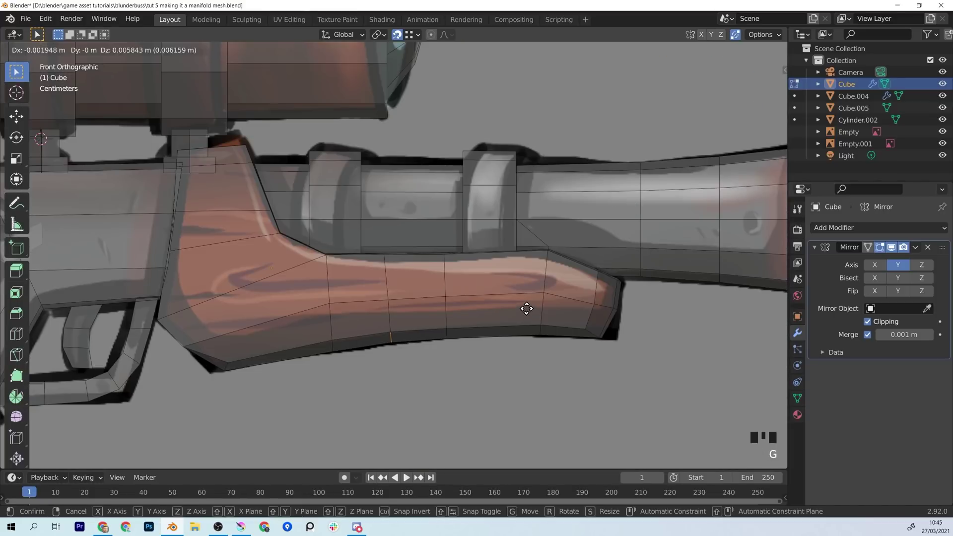
pyautogui.click(463, 347)
pyautogui.press('g')
pyautogui.click(485, 347)
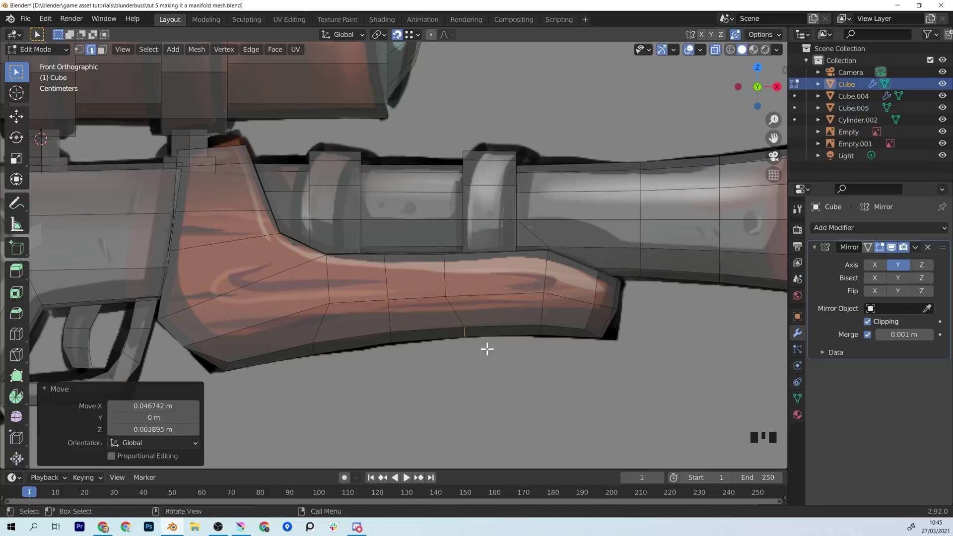
# - Reposition the stock's underside edge and slide the upper rim vertex below the front band forward to the band's lower corner
pyautogui.press('g')
pyautogui.click(484, 304)
pyautogui.moveTo(485, 304); pyautogui.dragTo(462, 302, button='middle')
pyautogui.click(448, 266)
pyautogui.hotkey('shift', 'v')
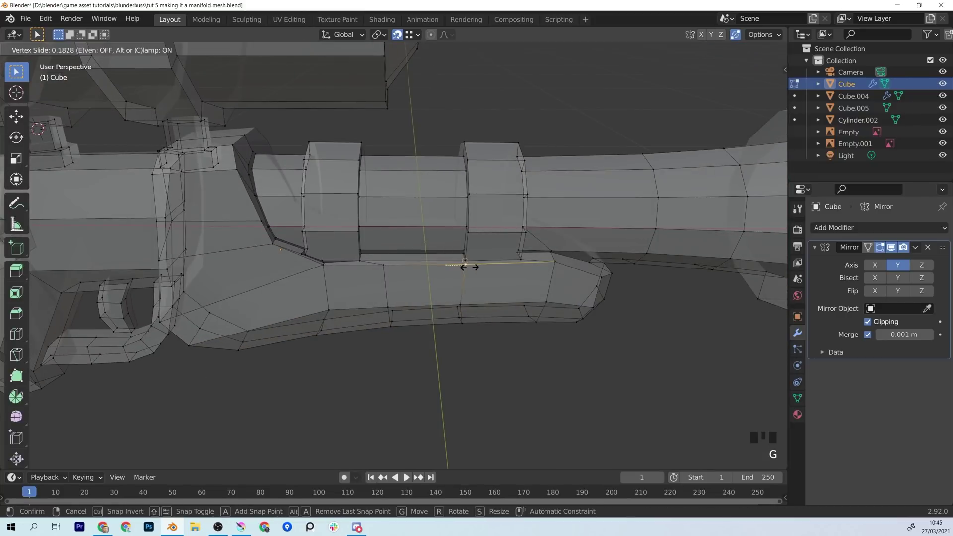
pyautogui.click(471, 268)
# - Slide the rim vertex near the rear band along the stock's upper edge to the band's corner with a factor of 0.397
pyautogui.click(384, 265)
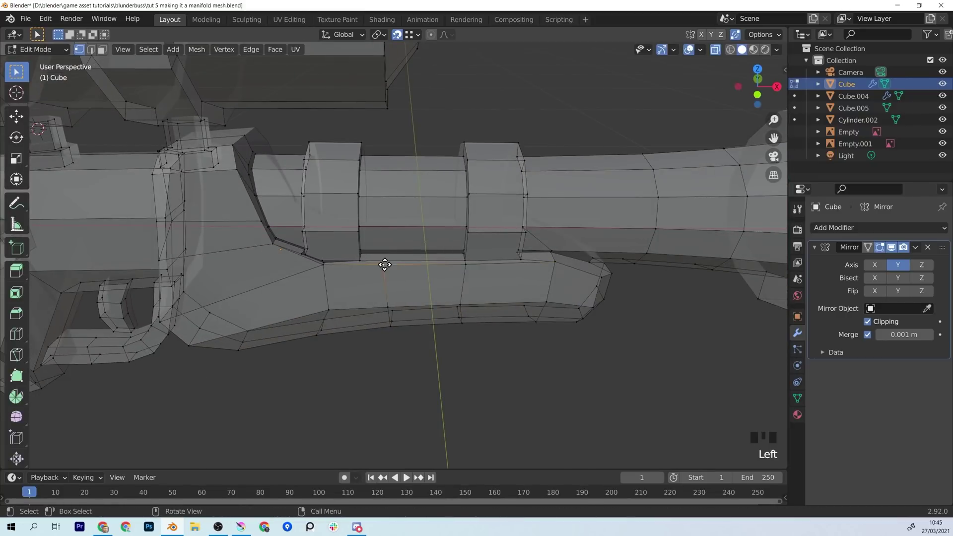
pyautogui.hotkey('shift', 'v')
pyautogui.click(382, 276)
pyautogui.moveTo(383, 276); pyautogui.dragTo(415, 275, button='middle')
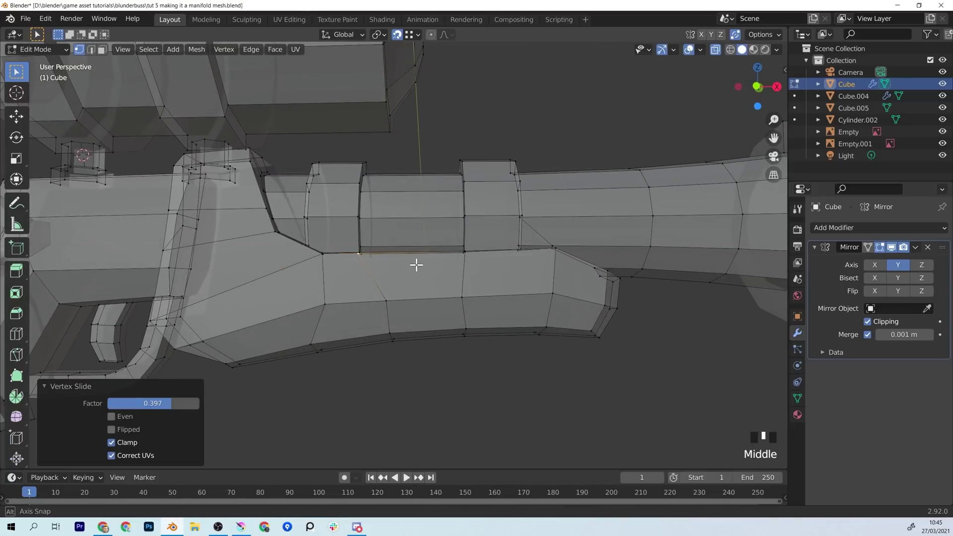
pyautogui.press('Tab')
pyautogui.moveTo(472, 304); pyautogui.dragTo(572, 302, button='middle')
pyautogui.press('Tab')
# - Snap the inner rim vertices behind the rear band into place against the barrel, working up the stock collar's front edge
pyautogui.scroll(4, 423, 309)
pyautogui.keyDown('shift'); pyautogui.moveTo(423, 308); pyautogui.dragTo(296, 276, button='middle'); pyautogui.keyUp('shift')
pyautogui.scroll(-2, 541, 274)
pyautogui.click(357, 292)
pyautogui.press('g')
pyautogui.click(358, 291)
pyautogui.press('g')
pyautogui.click(347, 291)
pyautogui.press('g')
pyautogui.click(350, 298)
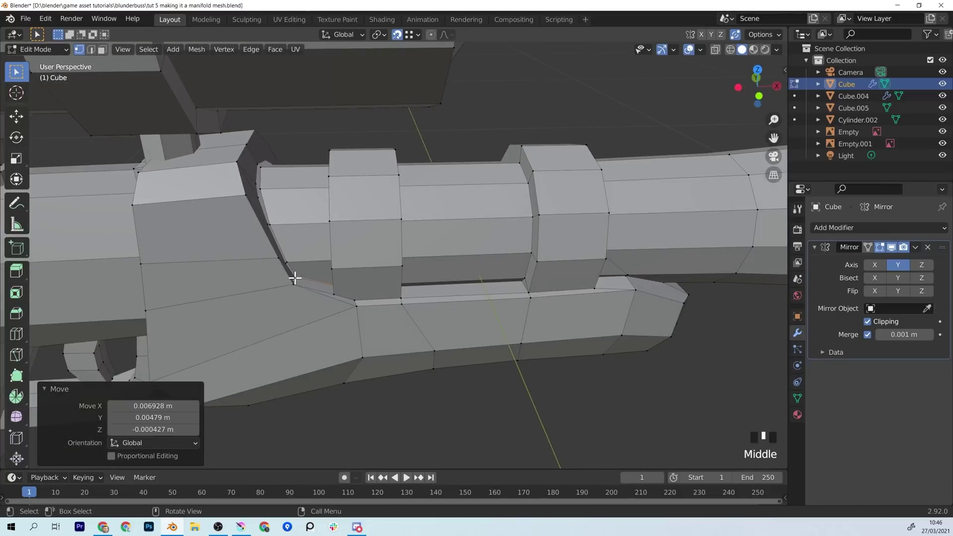
pyautogui.press('g')
pyautogui.click(261, 203)
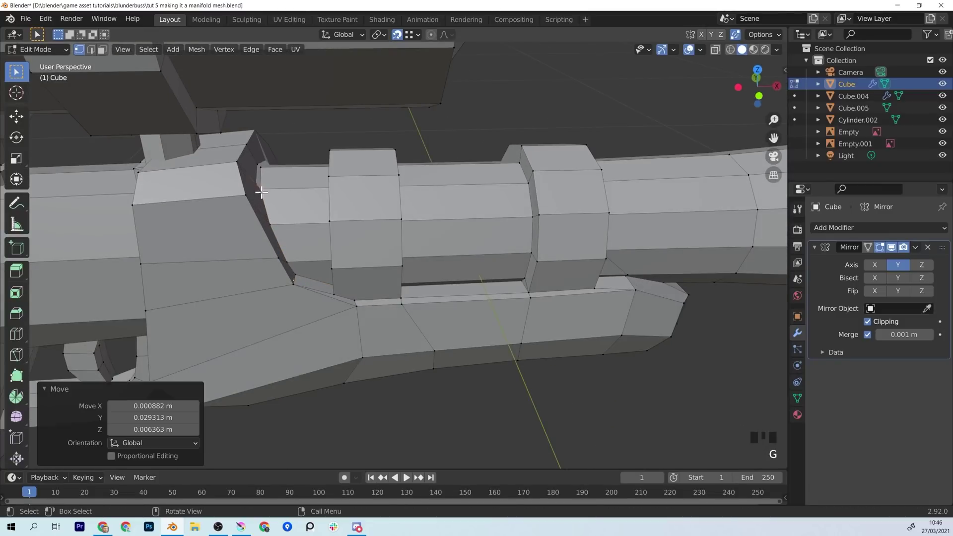
# - Snap the upper inner vertices of the stock collar's front edge against the barrel's rear rim
pyautogui.moveTo(262, 192); pyautogui.dragTo(245, 227, button='middle')
pyautogui.scroll(2, 304, 225)
pyautogui.moveTo(304, 226); pyautogui.dragTo(249, 153, button='middle')
pyautogui.click(214, 179)
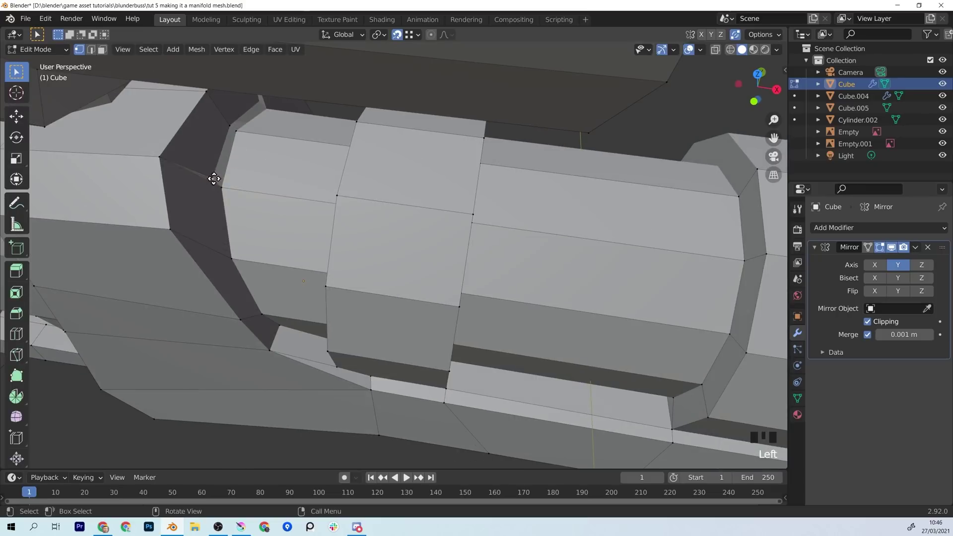
pyautogui.click(230, 128)
pyautogui.moveTo(287, 215); pyautogui.dragTo(534, 277, button='middle')
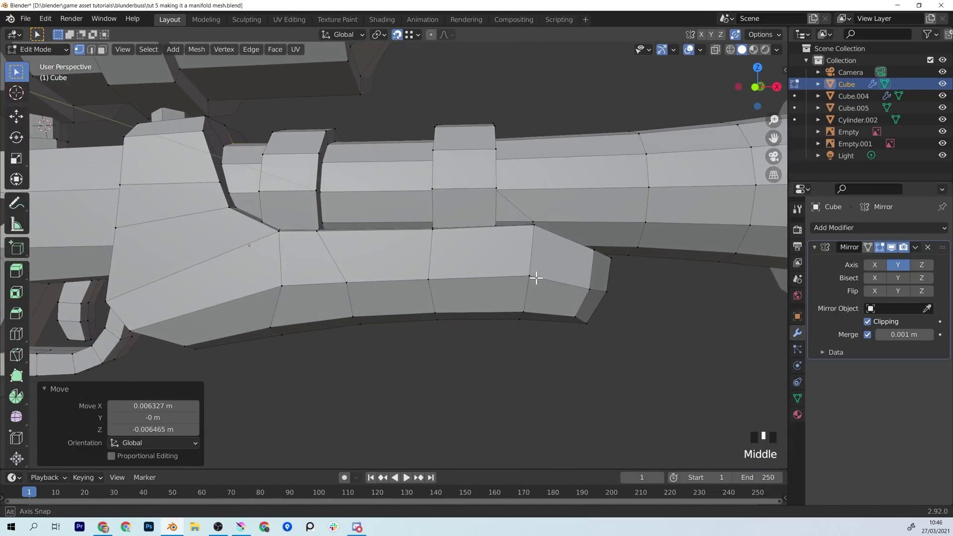
# - In front view, lower the vertex at the front corner of the stock's upper rim about 0.006 m in Z
pyautogui.click(532, 223)
pyautogui.moveTo(543, 235)
pyautogui.mouseDown(button='middle')
pyautogui.moveTo(546, 257)
pyautogui.moveTo(642, 248)
pyautogui.moveTo(600, 262)
pyautogui.moveTo(552, 240)
pyautogui.mouseUp(button='middle')
pyautogui.press('KP_1')
pyautogui.scroll(4, 630, 254)
pyautogui.press('g')
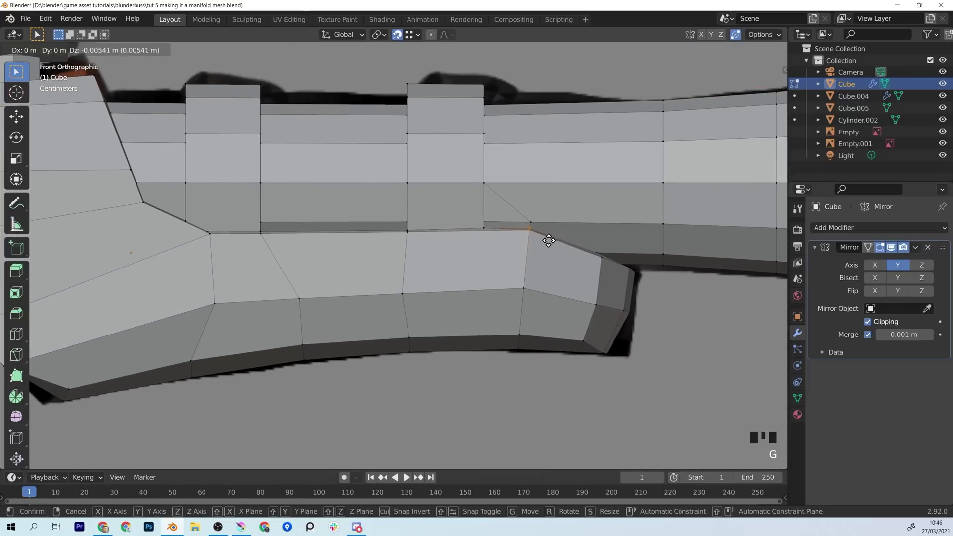
pyautogui.click(548, 241)
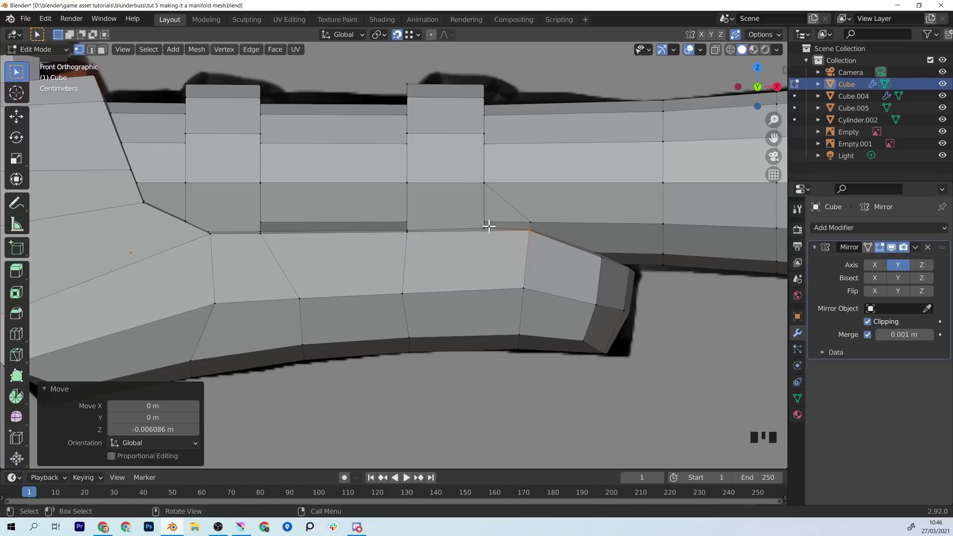
# - Turn on X-ray and, with snapping off, lower the front band's lower corner vertex about 0.002 m in Z
pyautogui.click(594, 157)
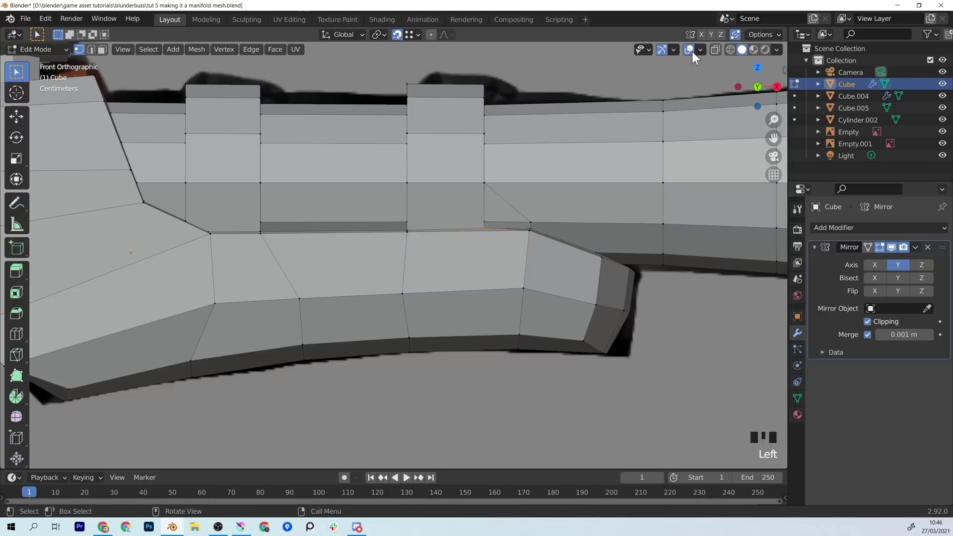
pyautogui.click(715, 49)
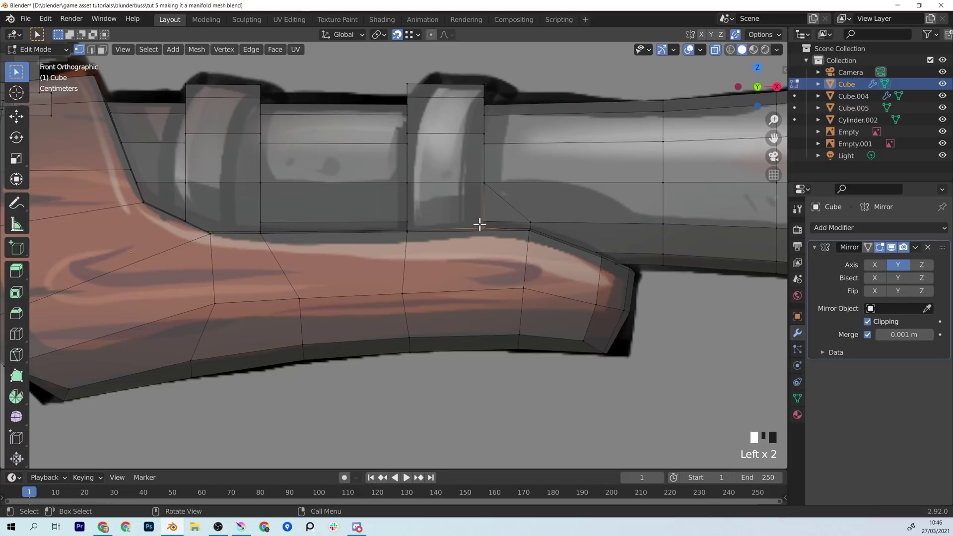
pyautogui.press('g')
pyautogui.click(489, 227)
pyautogui.press('g')
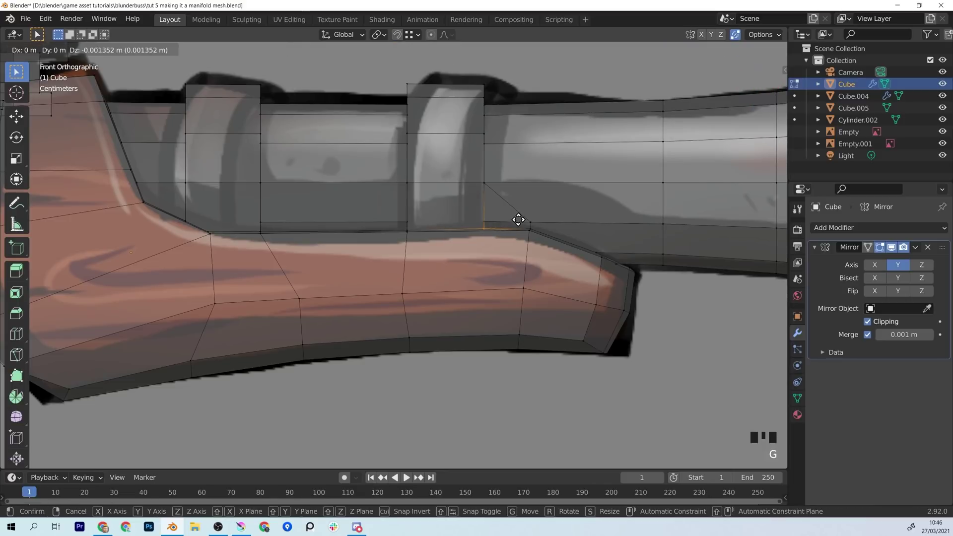
pyautogui.press('z')
pyautogui.click(518, 220)
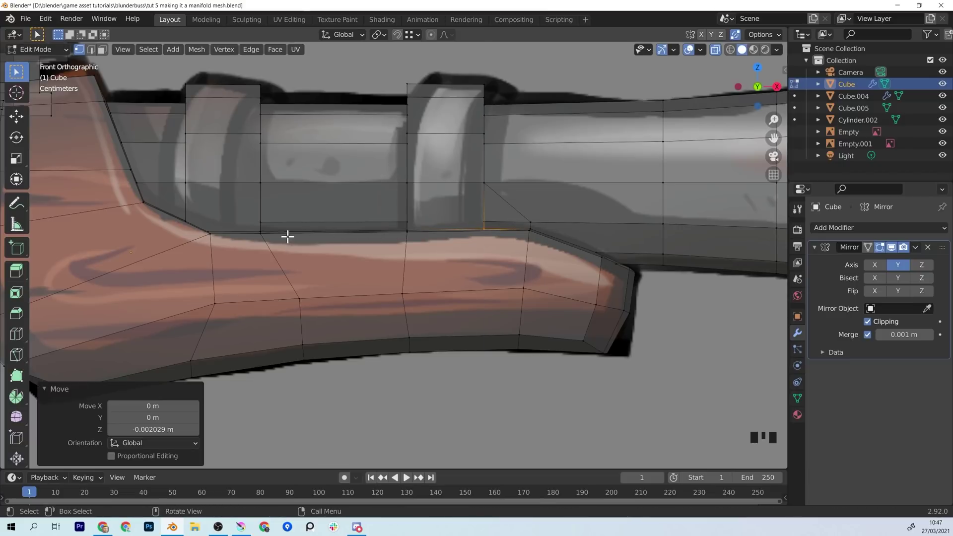
# - Lower the rim vertices between the two bands about 0.005 m in Z
pyautogui.moveTo(254, 230); pyautogui.dragTo(414, 236)
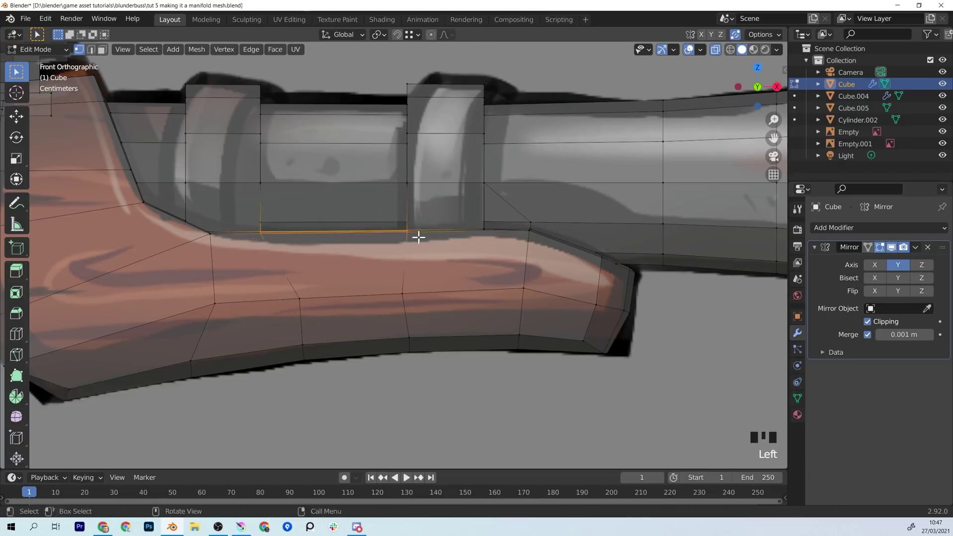
pyautogui.press('g')
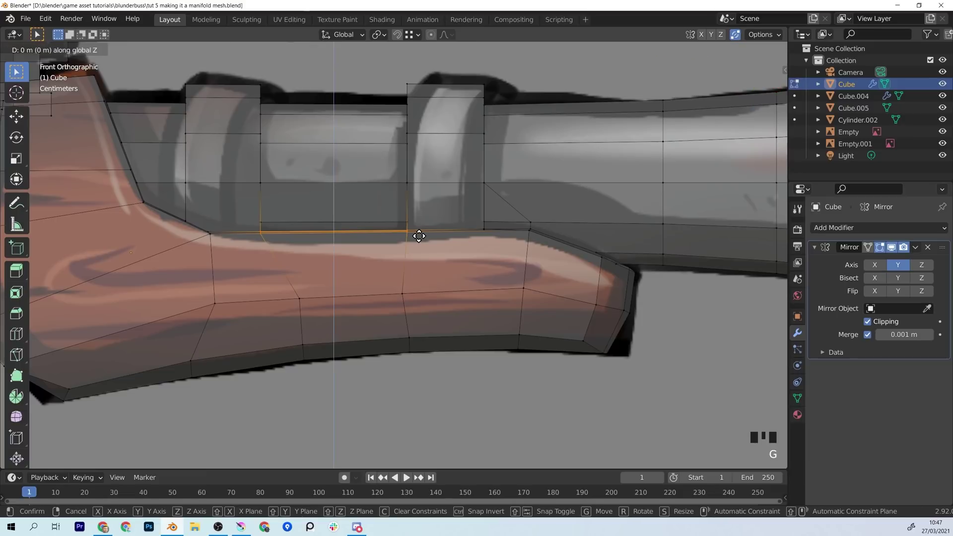
pyautogui.press('z')
pyautogui.click(419, 239)
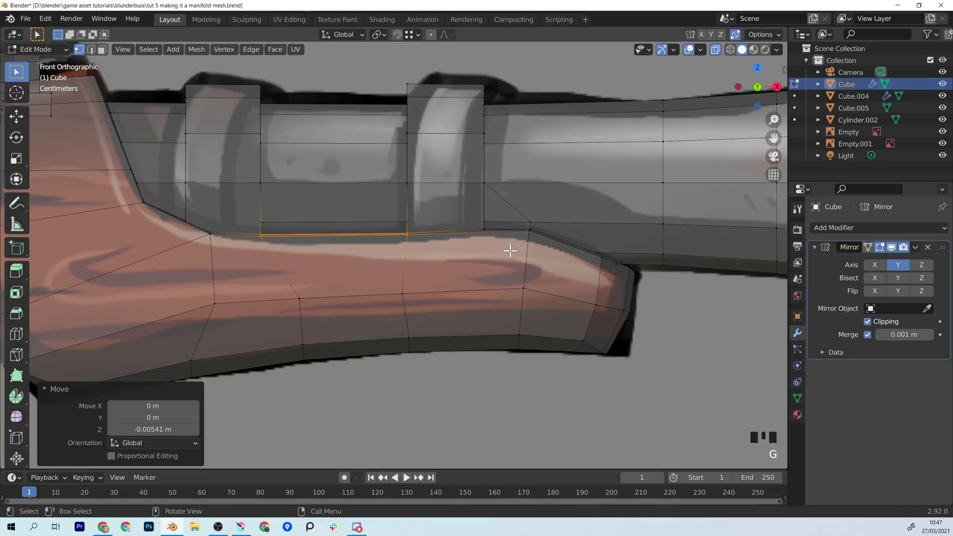
# - Examine the joined barrel and stock from several angles in both object and edit mode
pyautogui.moveTo(510, 250); pyautogui.dragTo(619, 268, button='middle')
pyautogui.press('Tab')
pyautogui.scroll(-4, 574, 306)
pyautogui.moveTo(575, 306); pyautogui.dragTo(527, 295, button='middle')
pyautogui.press('Tab')
pyautogui.press('Tab')
pyautogui.press('Tab')
pyautogui.scroll(-3, 406, 323)
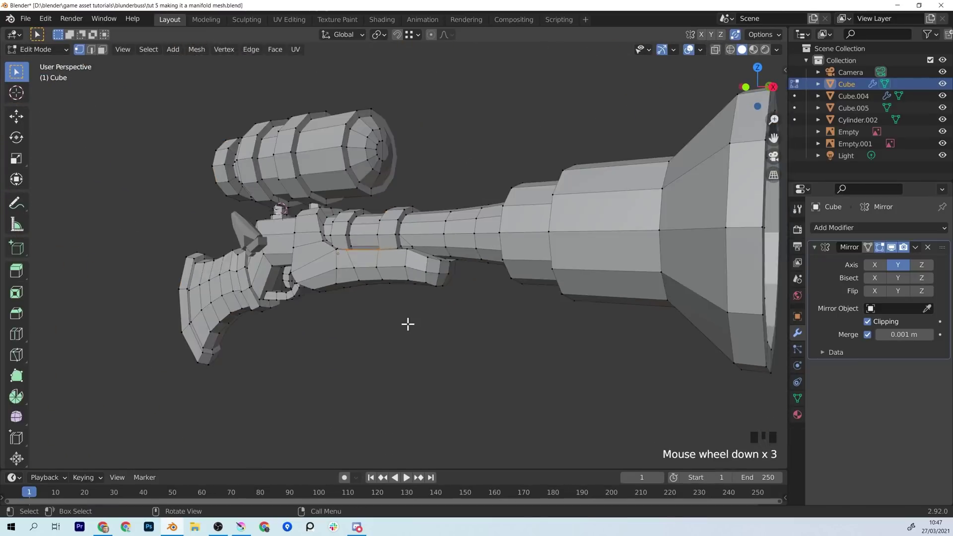
pyautogui.moveTo(406, 323); pyautogui.dragTo(400, 243, button='middle')
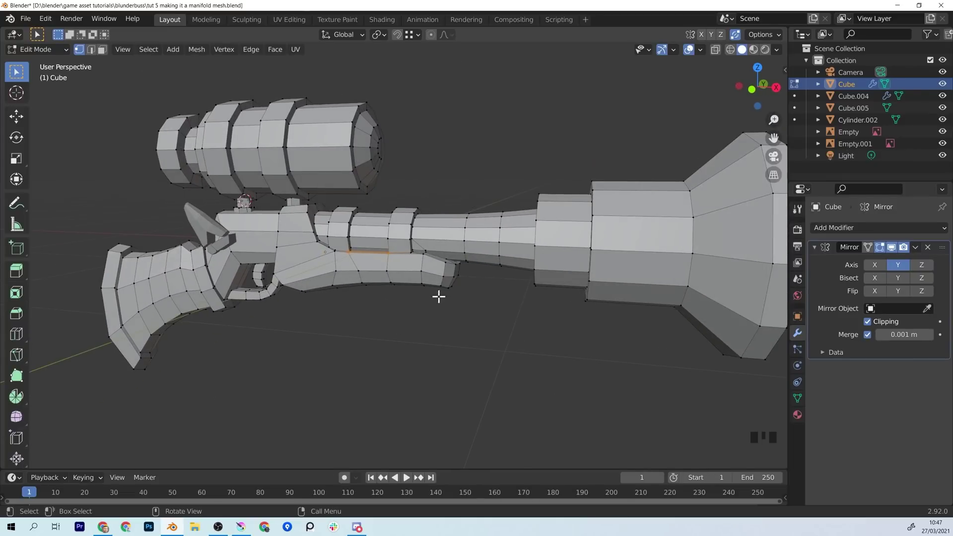
# - Knife-cut the top of the stock collar along the base of the front scope mount
pyautogui.moveTo(439, 297); pyautogui.dragTo(442, 304, button='middle')
pyautogui.scroll(6, 442, 304)
pyautogui.moveTo(442, 256); pyautogui.dragTo(442, 215, button='middle')
pyautogui.scroll(2, 442, 215)
pyautogui.keyDown('shift'); pyautogui.moveTo(458, 181); pyautogui.dragTo(429, 249, button='middle'); pyautogui.keyUp('shift')
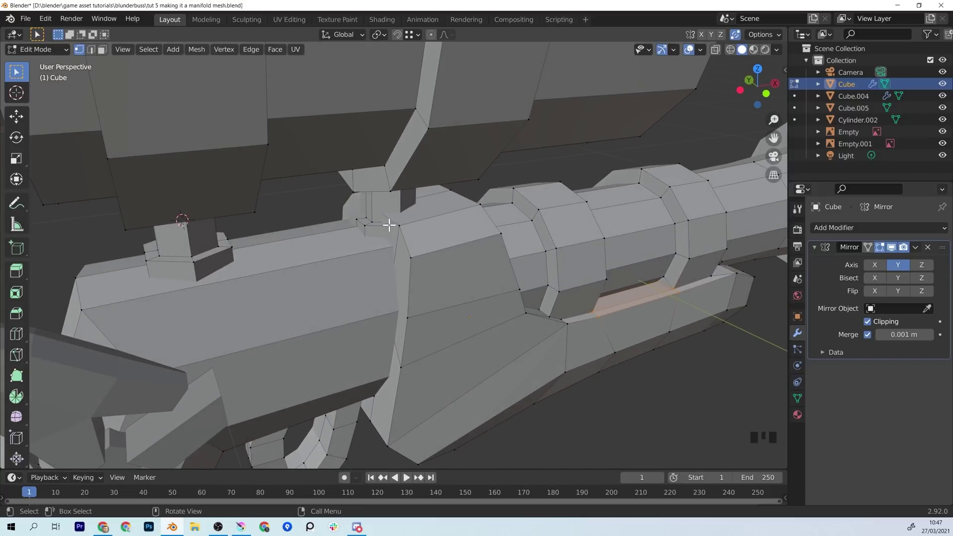
pyautogui.press('k')
pyautogui.moveTo(389, 225); pyautogui.dragTo(422, 204, button='middle')
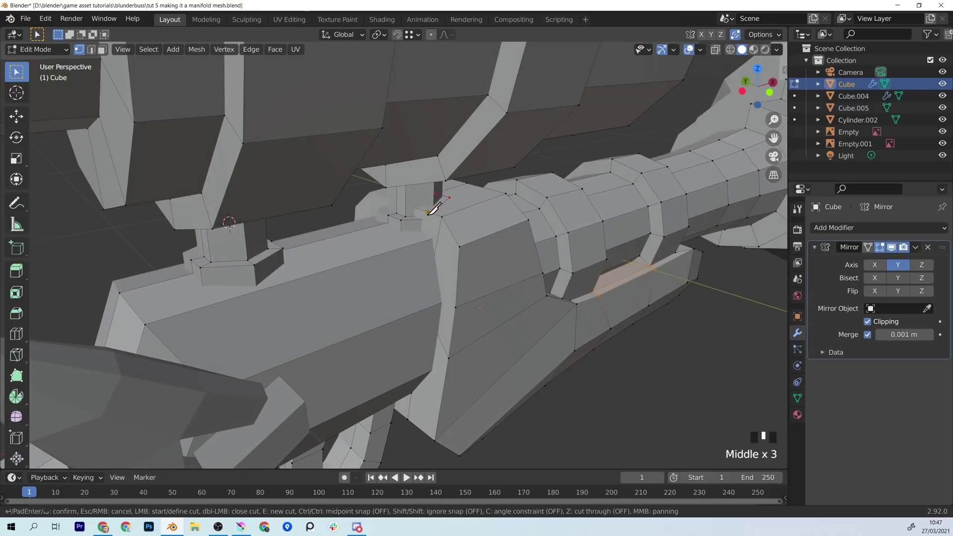
pyautogui.moveTo(433, 237); pyautogui.dragTo(465, 325, button='middle')
pyautogui.press('Return')
# - Select the linked barrel-and-stock mesh and hide all unselected geometry
pyautogui.press('l')
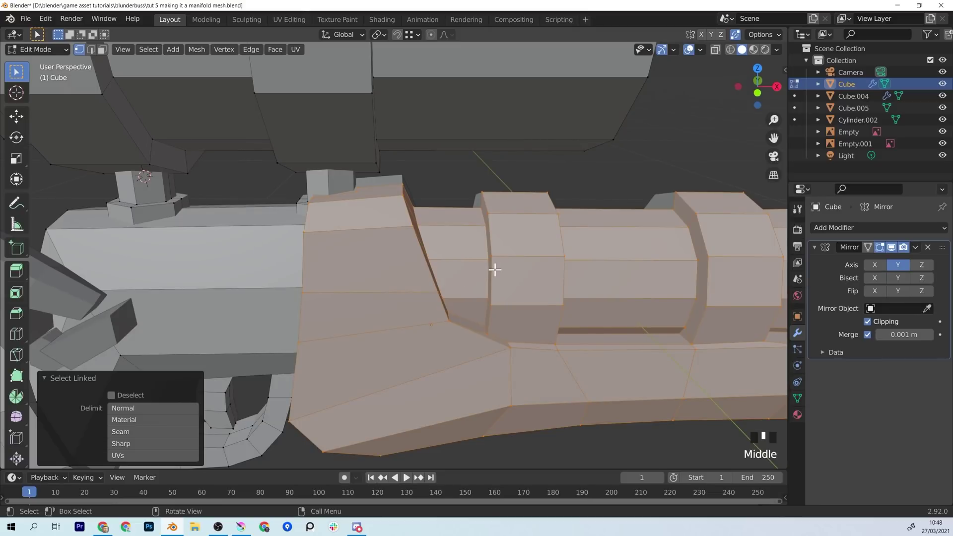
pyautogui.moveTo(495, 269)
pyautogui.mouseDown(button='middle')
pyautogui.moveTo(478, 270)
pyautogui.moveTo(492, 269)
pyautogui.mouseUp(button='middle')
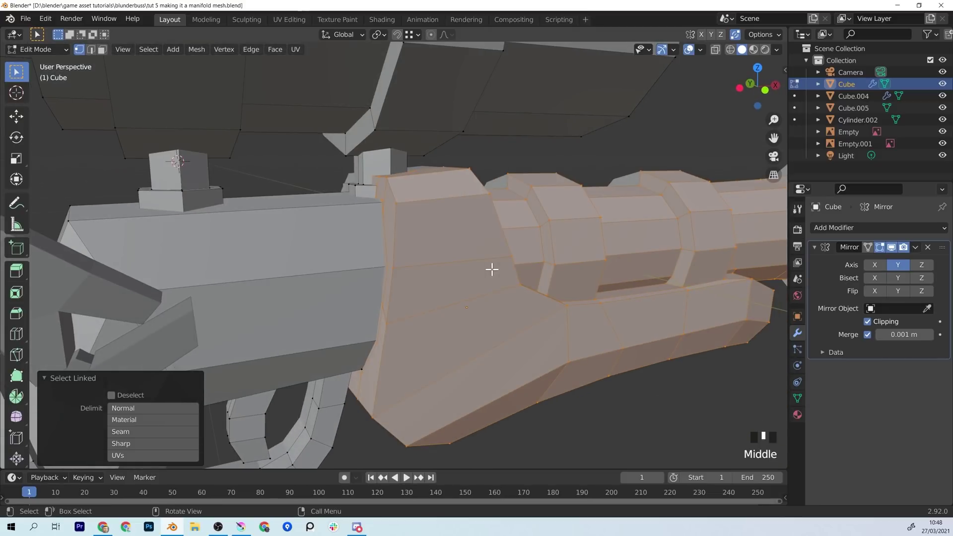
pyautogui.hotkey('shift', 'h')
pyautogui.moveTo(338, 255); pyautogui.dragTo(460, 233, button='middle')
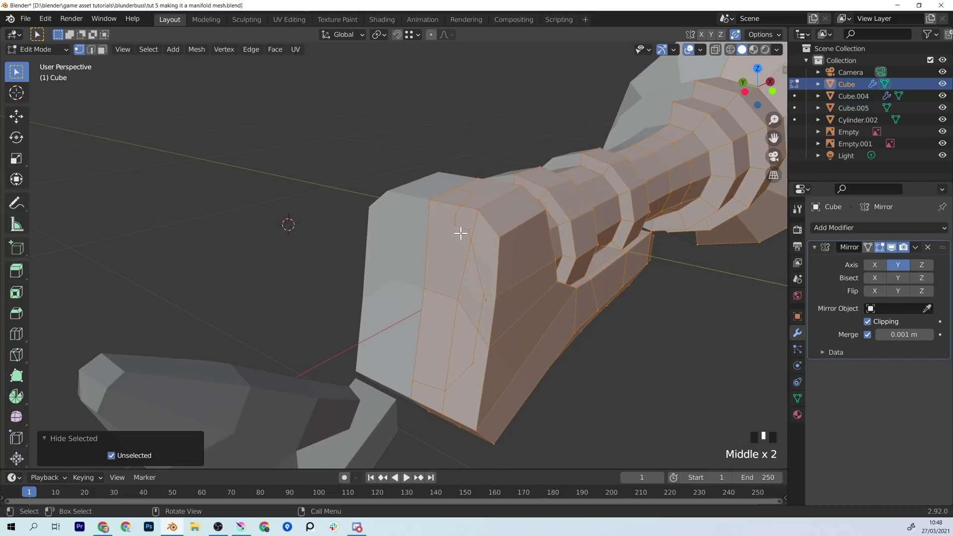
# - Delete the hidden faces on the stock collar's rear end, including the cut piece on top beneath the scope mount
pyautogui.press('3')
pyautogui.click(447, 213)
pyautogui.press('Delete')
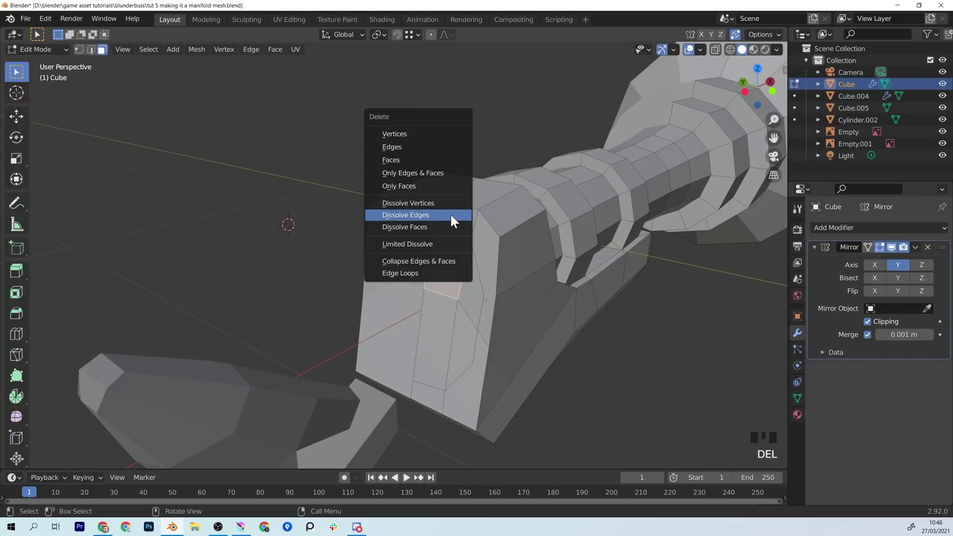
pyautogui.click(418, 168)
pyautogui.keyDown('shift'); pyautogui.click(435, 339); pyautogui.keyUp('shift')
pyautogui.keyDown('shift'); pyautogui.click(466, 278); pyautogui.keyUp('shift')
pyautogui.keyDown('shift'); pyautogui.click(462, 357); pyautogui.keyUp('shift')
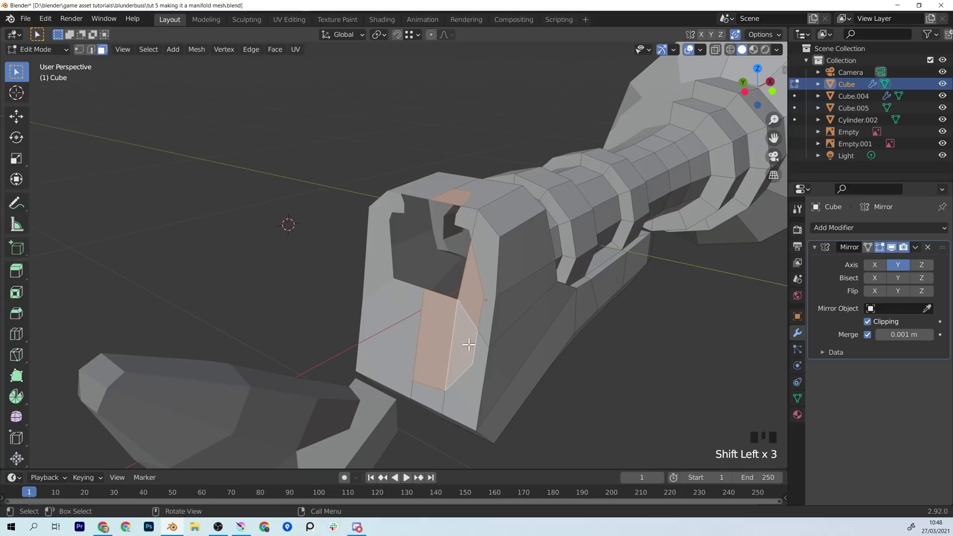
pyautogui.moveTo(462, 358); pyautogui.dragTo(513, 278, button='middle')
pyautogui.press('Delete')
pyautogui.click(452, 289)
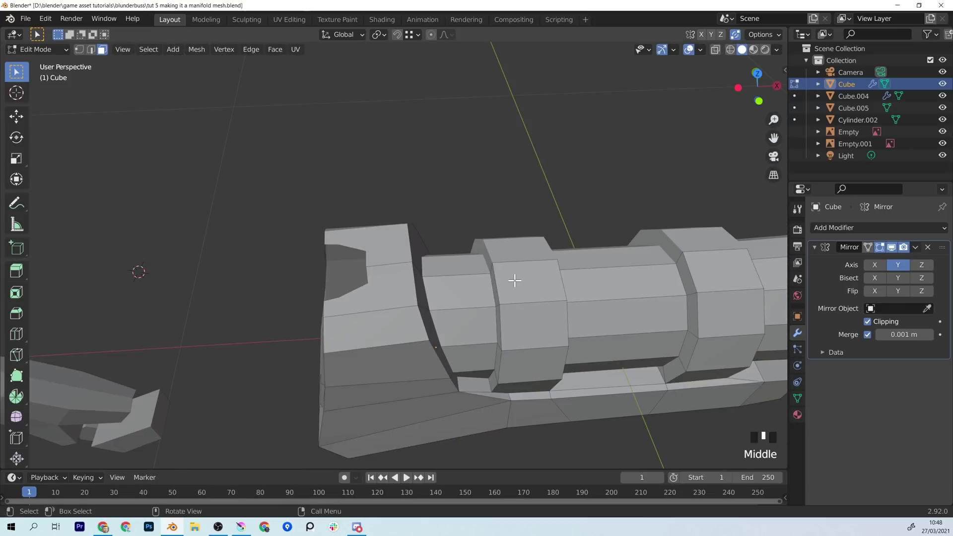
# - Reveal the hidden parts of the gun around the stock collar
pyautogui.hotkey('alt', 'h')
pyautogui.moveTo(312, 270); pyautogui.dragTo(346, 229, button='middle')
pyautogui.scroll(2, 447, 233)
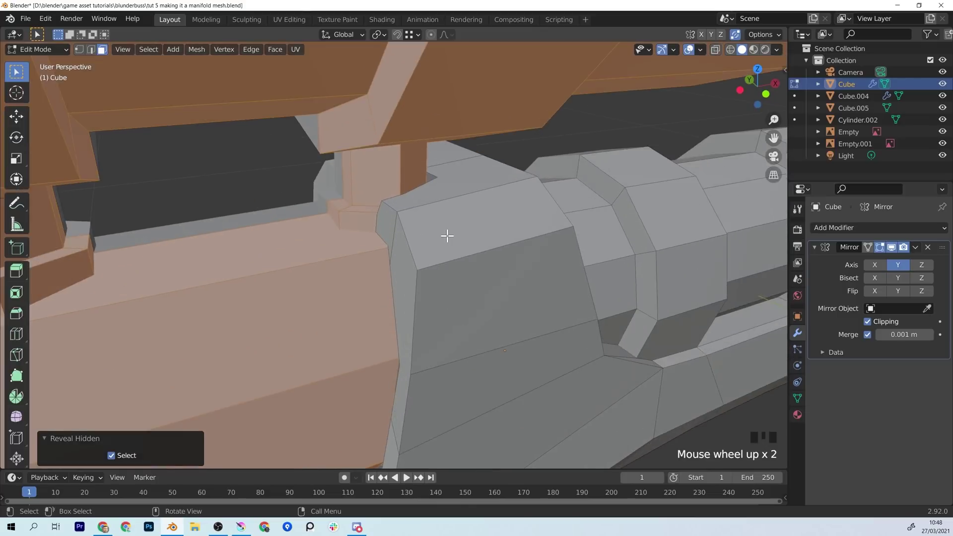
pyautogui.moveTo(447, 233); pyautogui.dragTo(426, 218, button='middle')
pyautogui.scroll(-4, 464, 221)
pyautogui.keyDown('shift'); pyautogui.moveTo(426, 219); pyautogui.dragTo(409, 204, button='middle'); pyautogui.keyUp('shift')
pyautogui.scroll(-3, 464, 212)
pyautogui.moveTo(117, 107); pyautogui.dragTo(394, 386)
pyautogui.press('h')
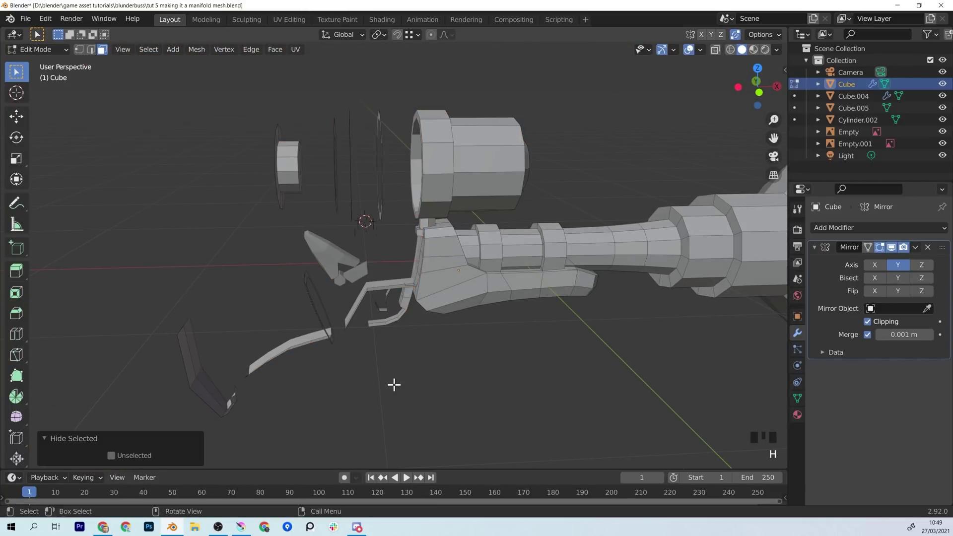
pyautogui.hotkey('ctrl', 'z')
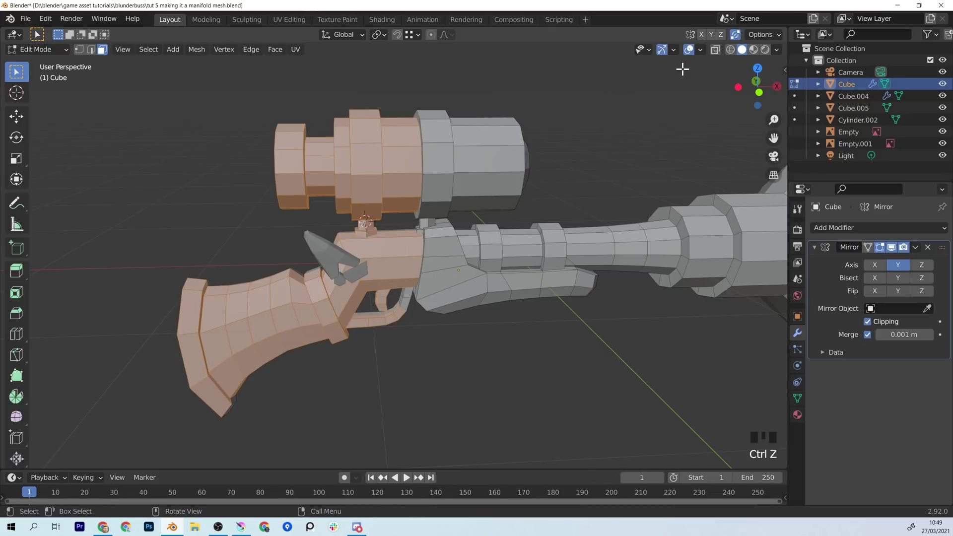
# - Select the gun's rear section through X-ray, hide it, and return to solid display
pyautogui.click(718, 50)
pyautogui.moveTo(128, 91); pyautogui.dragTo(388, 438)
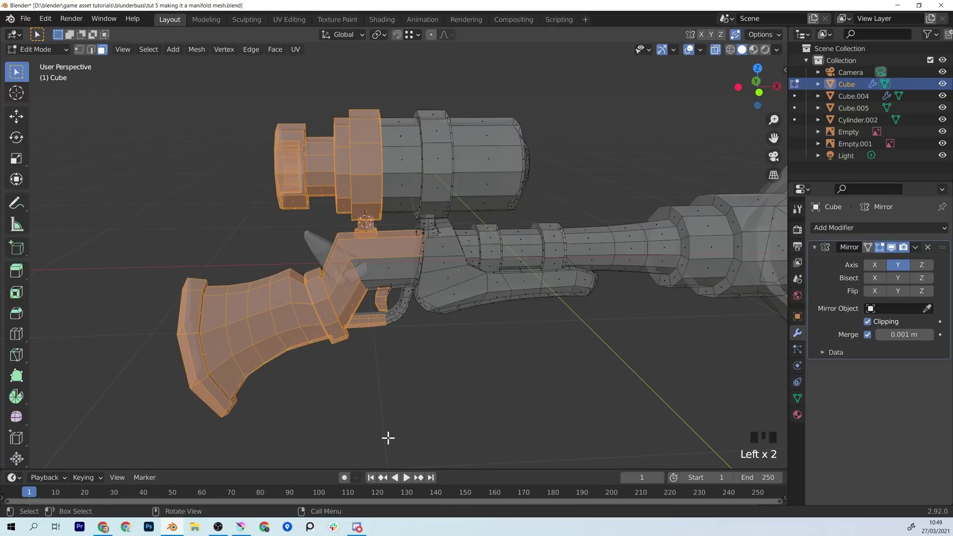
pyautogui.press('h')
pyautogui.scroll(5, 390, 415)
pyautogui.keyDown('shift'); pyautogui.moveTo(389, 415); pyautogui.dragTo(459, 310, button='middle'); pyautogui.keyUp('shift')
pyautogui.hotkey('alt', 'z')
pyautogui.scroll(-2, 441, 215)
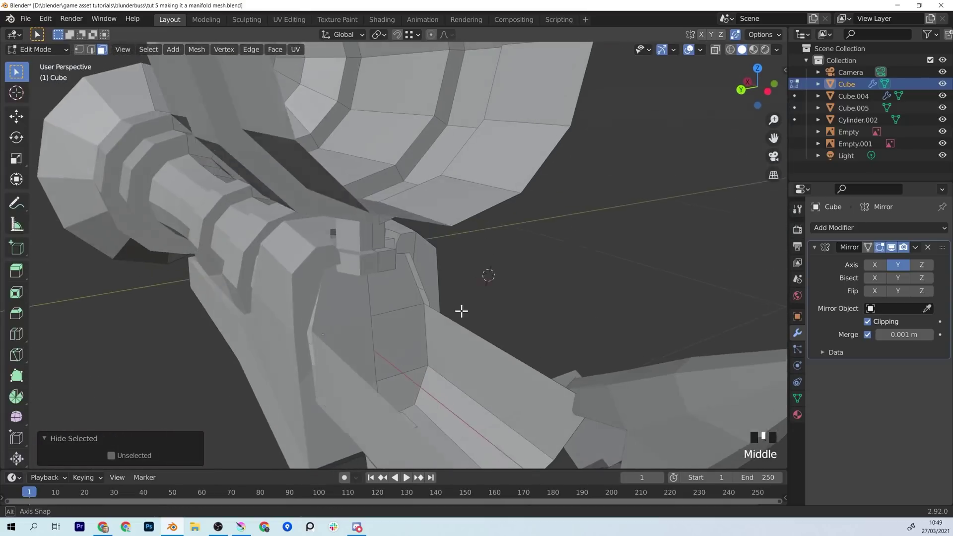
# - Delete the three hidden faces closing the receiver's front end inside the stock collar
pyautogui.click(370, 310)
pyautogui.keyDown('shift'); pyautogui.click(392, 347); pyautogui.keyUp('shift')
pyautogui.keyDown('shift'); pyautogui.click(402, 380); pyautogui.keyUp('shift')
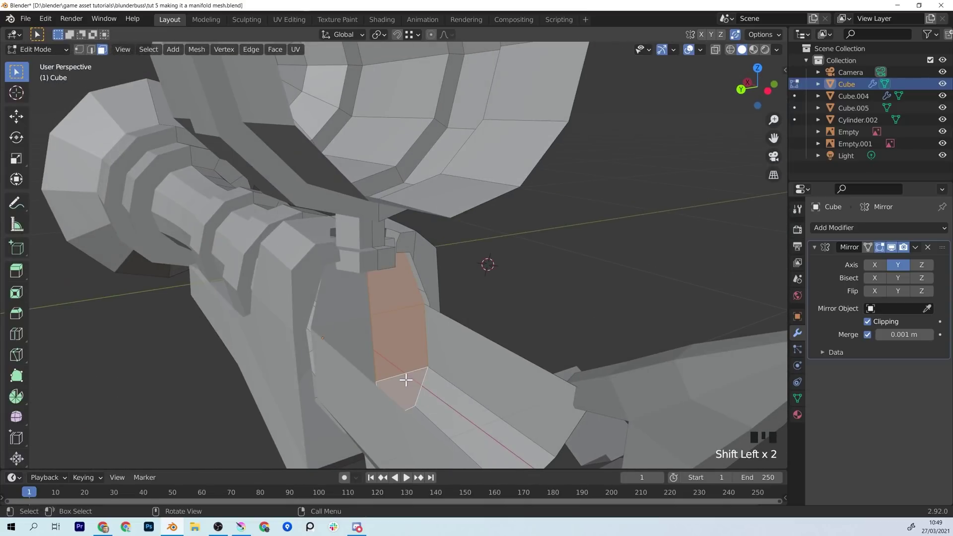
pyautogui.press('Delete')
pyautogui.click(404, 381)
# - Examine the junction between the stock collar, the receiver and the front scope mount's base
pyautogui.moveTo(410, 380); pyautogui.dragTo(374, 226, button='middle')
pyautogui.scroll(5, 315, 300)
pyautogui.scroll(3, 398, 219)
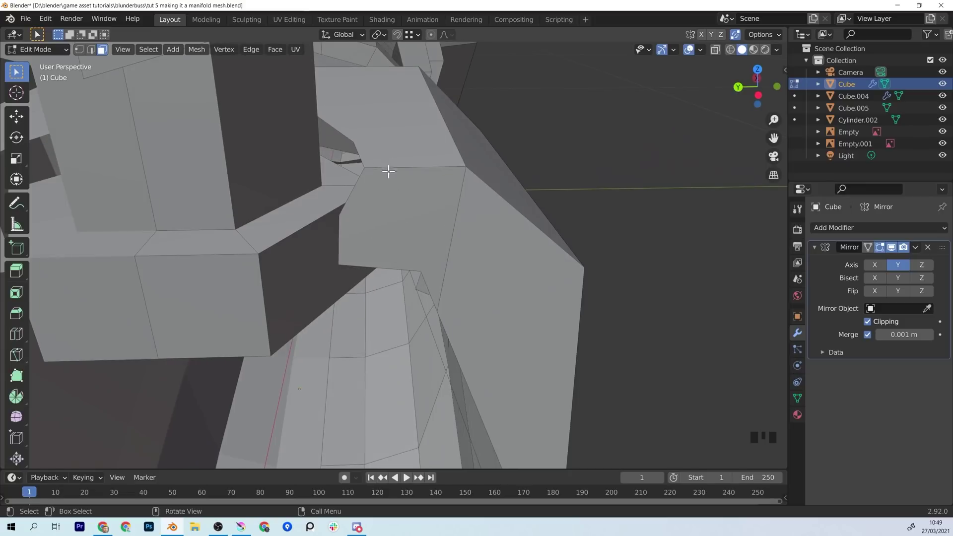
pyautogui.moveTo(364, 145); pyautogui.dragTo(355, 184, button='middle')
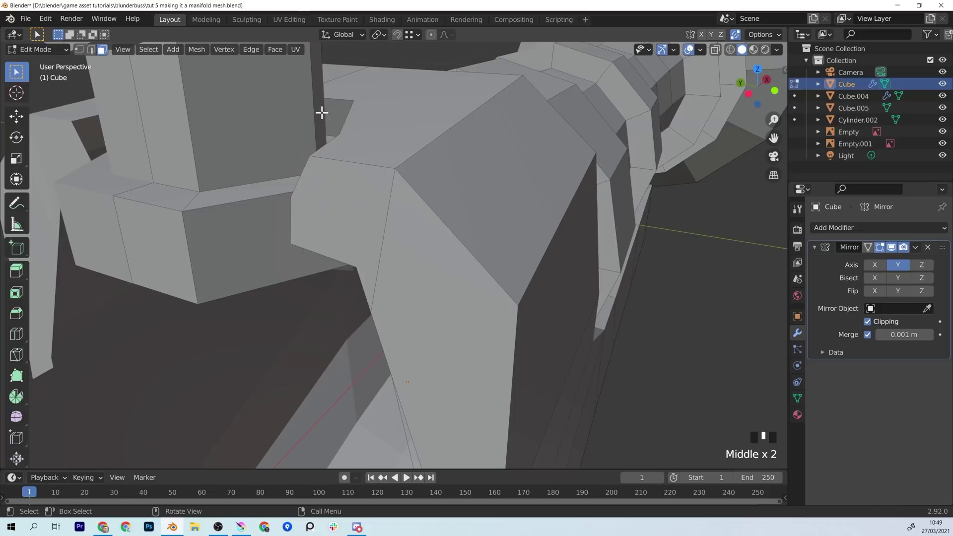
pyautogui.moveTo(328, 231); pyautogui.dragTo(404, 163, button='middle')
pyautogui.scroll(3, 419, 291)
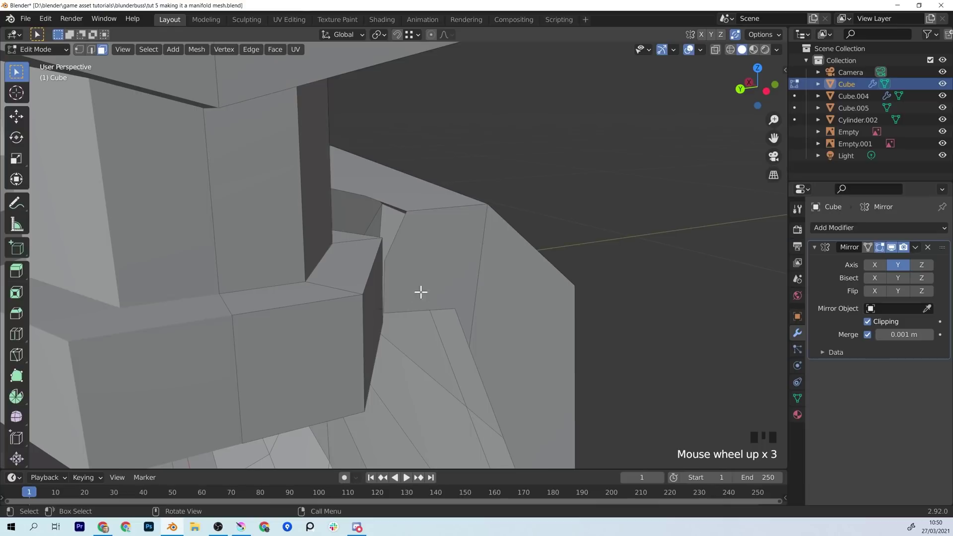
# - Select the scope above the front mount through X-ray and hide it together with the leftover geometry on the mount
pyautogui.moveTo(419, 291); pyautogui.dragTo(210, 274, button='middle')
pyautogui.click(378, 220)
pyautogui.scroll(-3, 332, 253)
pyautogui.moveTo(332, 253); pyautogui.dragTo(274, 236, button='middle')
pyautogui.scroll(-2, 311, 240)
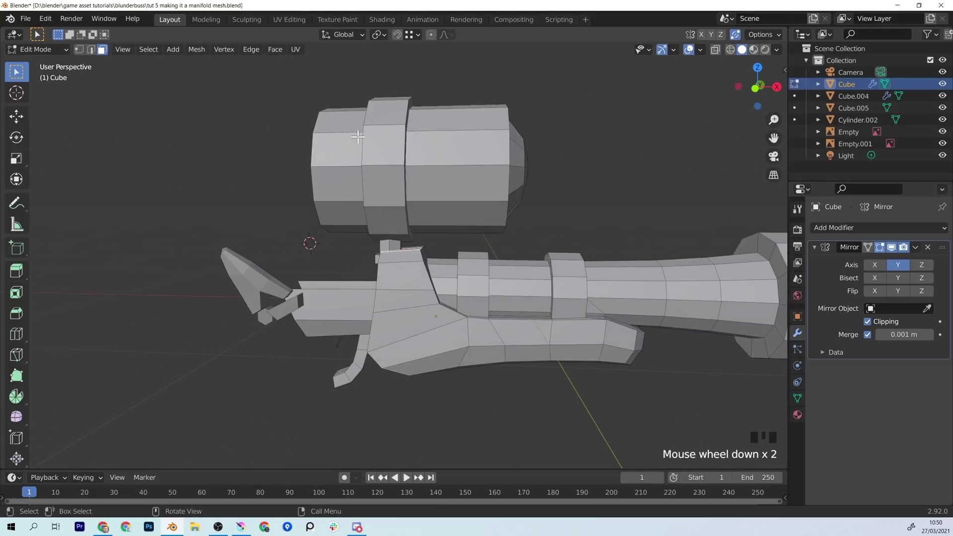
pyautogui.click(870, 56)
pyautogui.moveTo(297, 92); pyautogui.dragTo(632, 236)
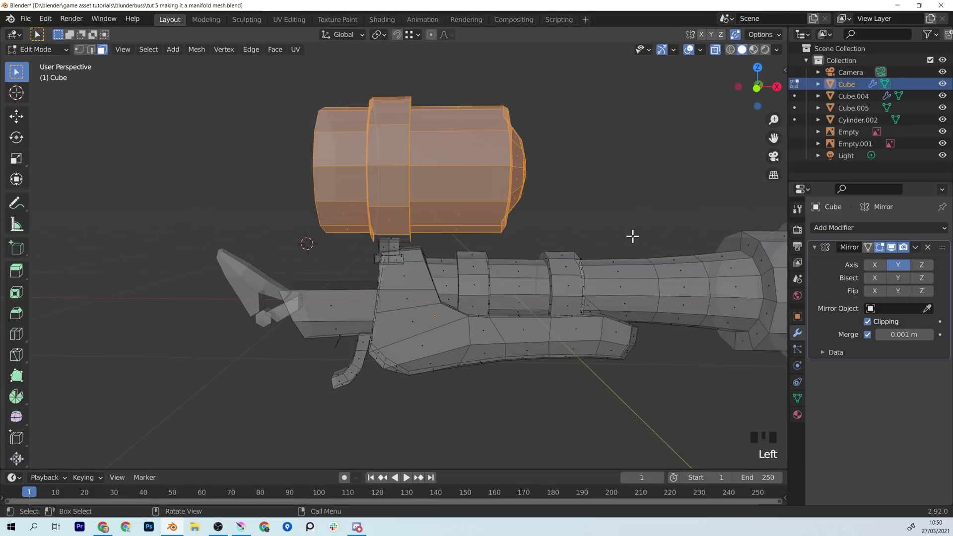
pyautogui.press('h')
pyautogui.click(404, 223)
pyautogui.press('h')
# - Fill the gaps between the front mount's base and the inside of the stock collar with two faces, and return to solid display
pyautogui.scroll(3, 419, 262)
pyautogui.keyDown('shift'); pyautogui.moveTo(419, 261); pyautogui.dragTo(412, 223, button='middle'); pyautogui.keyUp('shift')
pyautogui.press('2')
pyautogui.keyDown('shift'); pyautogui.click(432, 226); pyautogui.keyUp('shift')
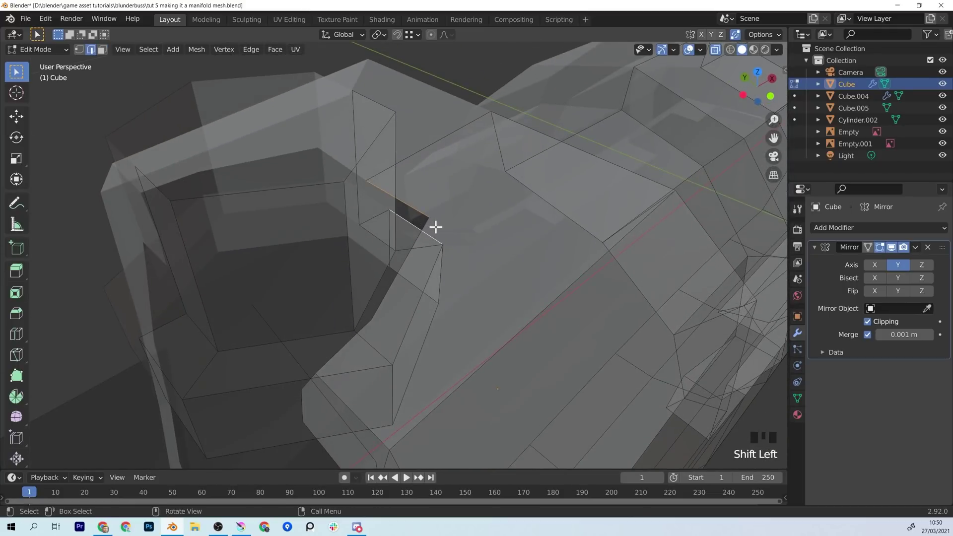
pyautogui.press('f')
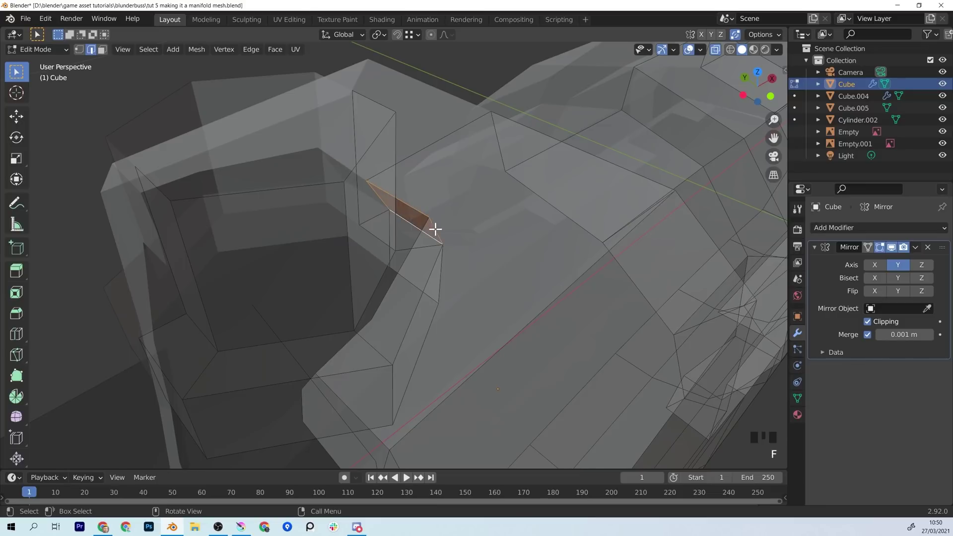
pyautogui.moveTo(434, 228); pyautogui.dragTo(434, 258, button='middle')
pyautogui.click(420, 268)
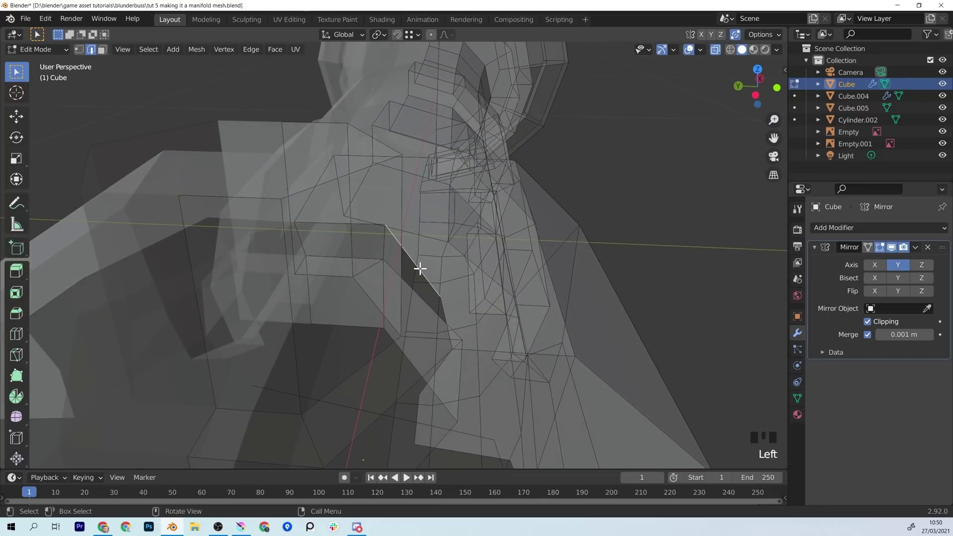
pyautogui.press('f')
pyautogui.moveTo(428, 296); pyautogui.dragTo(485, 341, button='middle')
pyautogui.scroll(-2, 484, 345)
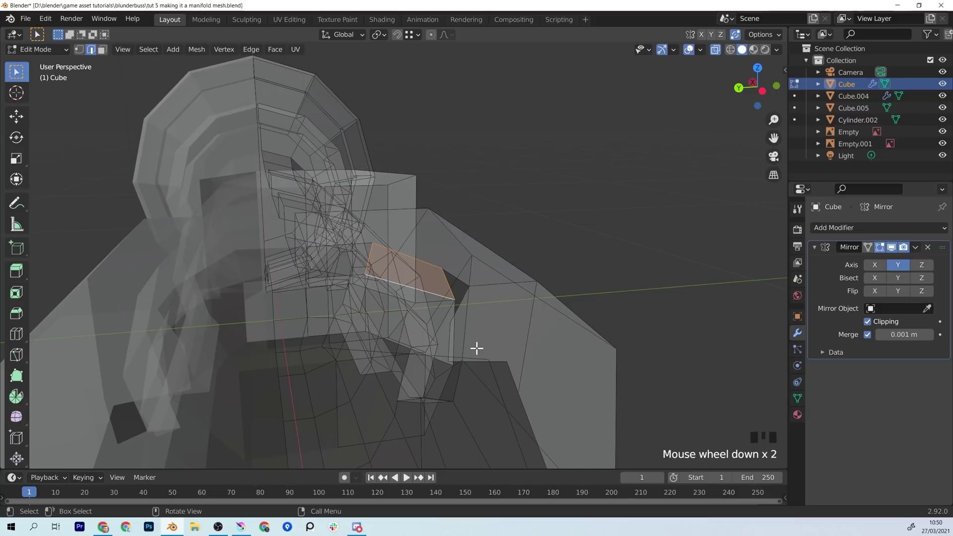
pyautogui.moveTo(476, 348); pyautogui.dragTo(491, 342, button='middle')
pyautogui.click(715, 50)
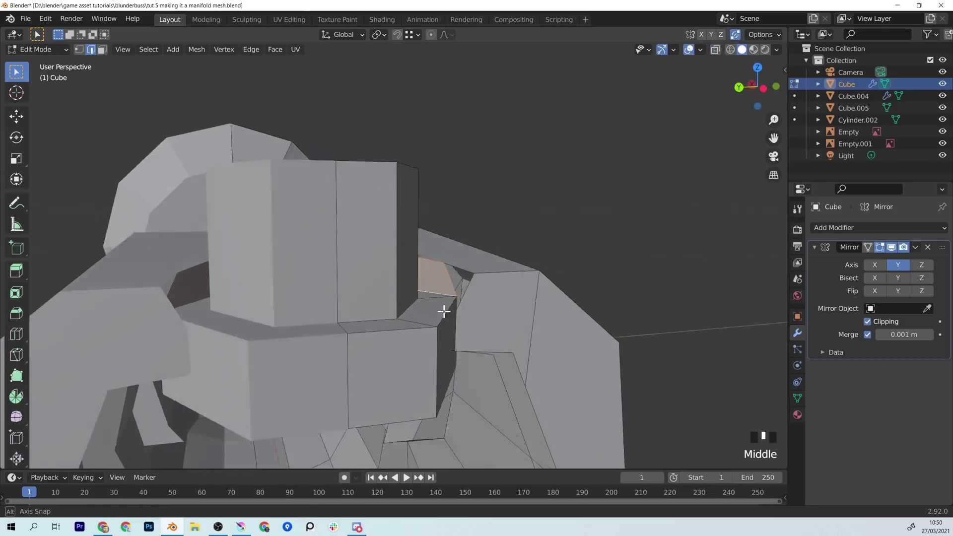
# - Knife-cut an edge down the side of the front mount's base next to the stock collar
pyautogui.moveTo(443, 310); pyautogui.dragTo(439, 318, button='middle')
pyautogui.press('k')
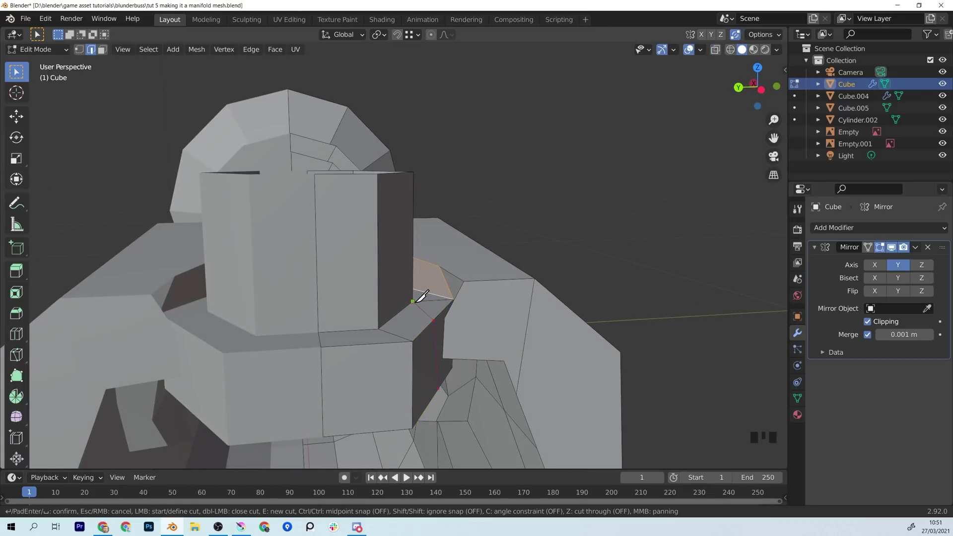
pyautogui.press('Return')
# - Move the stock collar's inner vertical edge outward along Y, away from the front mount's base
pyautogui.moveTo(420, 296); pyautogui.dragTo(462, 345, button='middle')
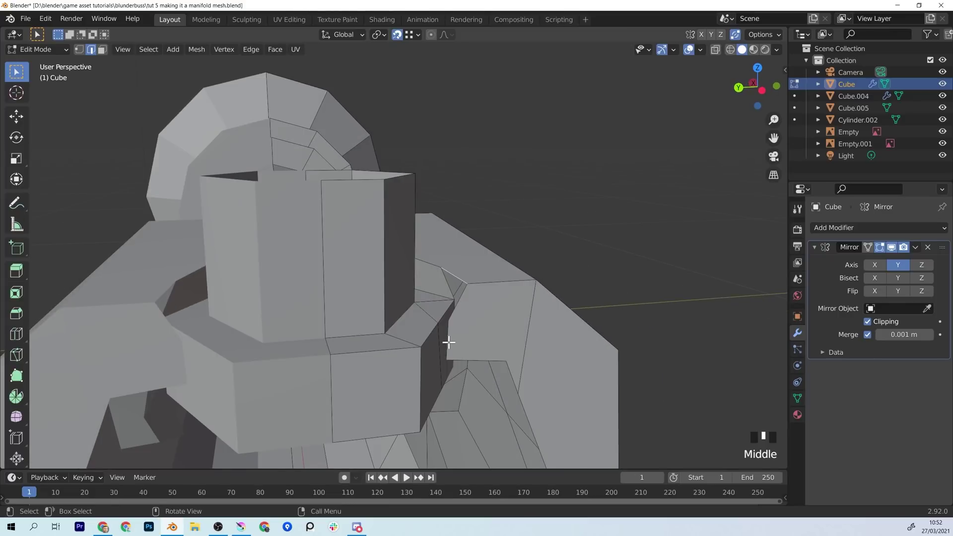
pyautogui.press('g')
pyautogui.press('y')
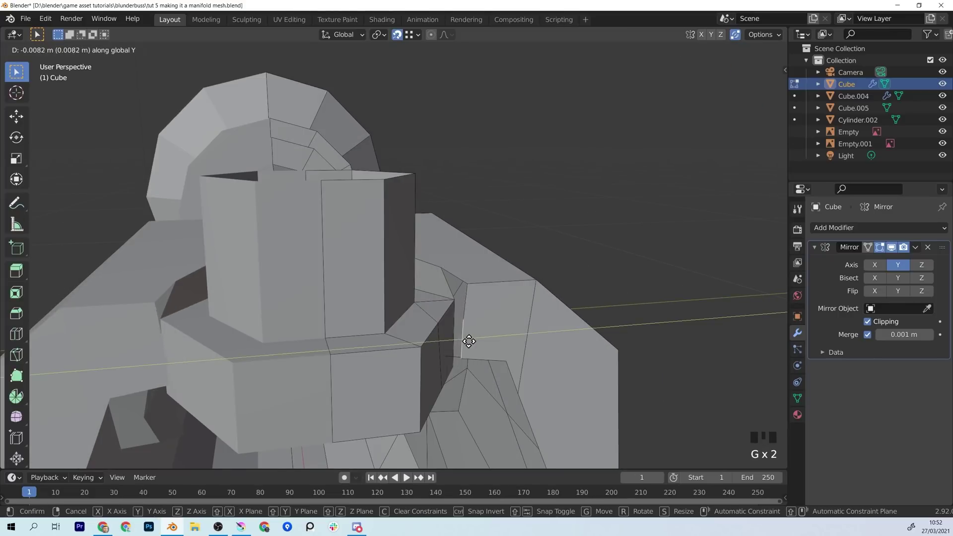
pyautogui.click(472, 341)
# - Select the open edges between the front mount's base and the stock collar, and reveal the hidden scope
pyautogui.moveTo(472, 341); pyautogui.dragTo(407, 337, button='middle')
pyautogui.click(454, 317)
pyautogui.keyDown('shift'); pyautogui.click(471, 270); pyautogui.keyUp('shift')
pyautogui.hotkey('alt', 'h')
# - Move the receiver's front top edge beside the front mount's base about 0.049 m along X into the stock collar
pyautogui.moveTo(391, 339); pyautogui.dragTo(454, 335, button='middle')
pyautogui.moveTo(499, 358); pyautogui.dragTo(470, 377, button='middle')
pyautogui.click(465, 361)
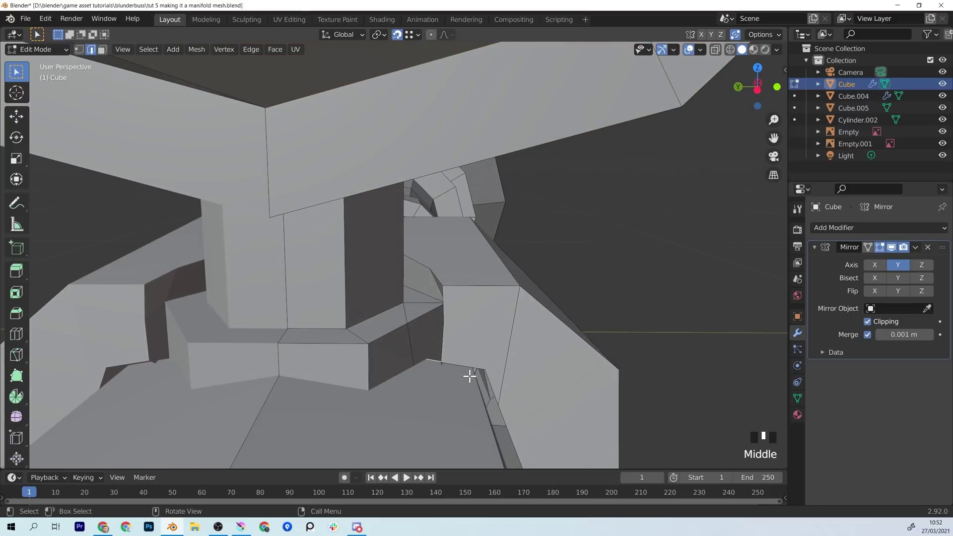
pyautogui.press('g')
pyautogui.press('y')
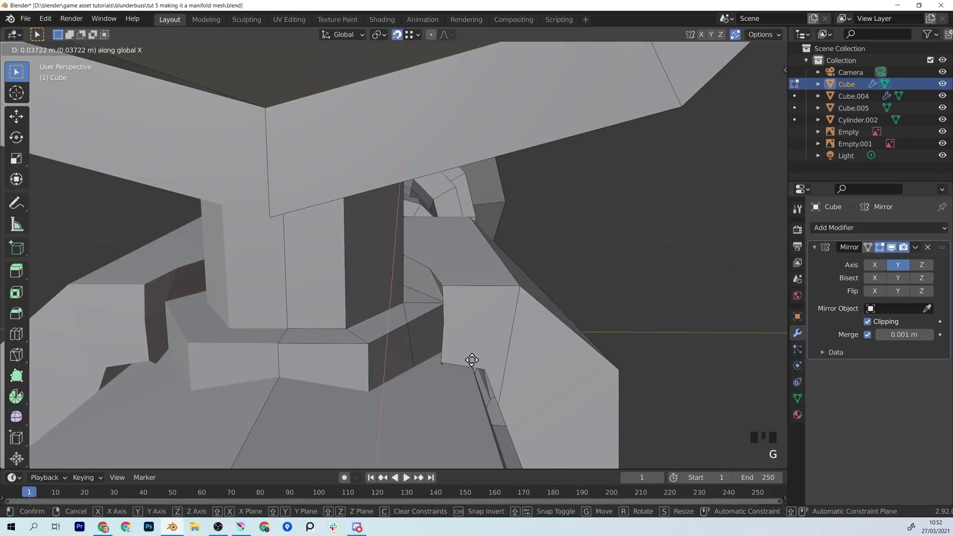
pyautogui.press('Escape')
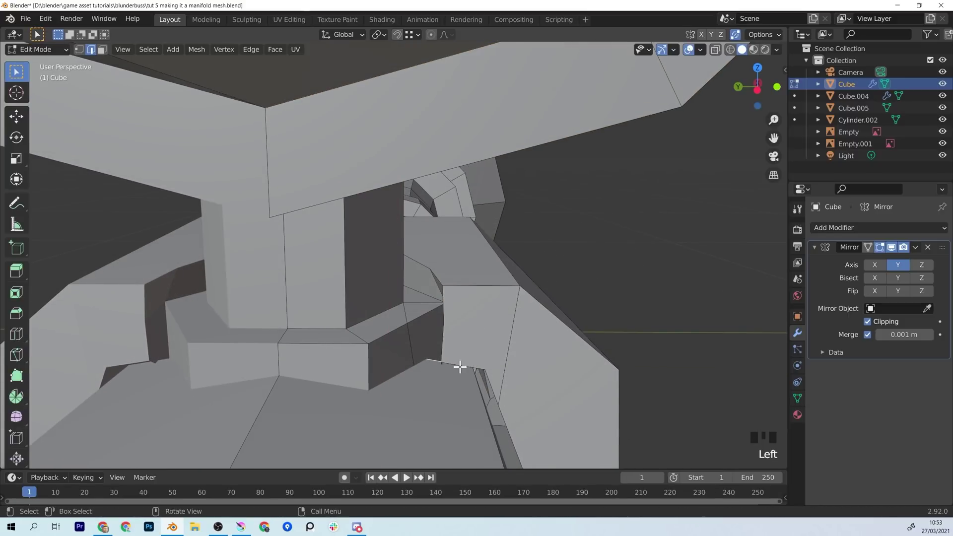
pyautogui.press('g')
pyautogui.press('x')
pyautogui.click(459, 347)
# - Knife-cut the receiver's top along the lower outline of the front mount's base to the collar, and delete the hidden faces beneath
pyautogui.moveTo(460, 347); pyautogui.dragTo(393, 392, button='middle')
pyautogui.moveTo(403, 337); pyautogui.dragTo(392, 329, button='middle')
pyautogui.press('k')
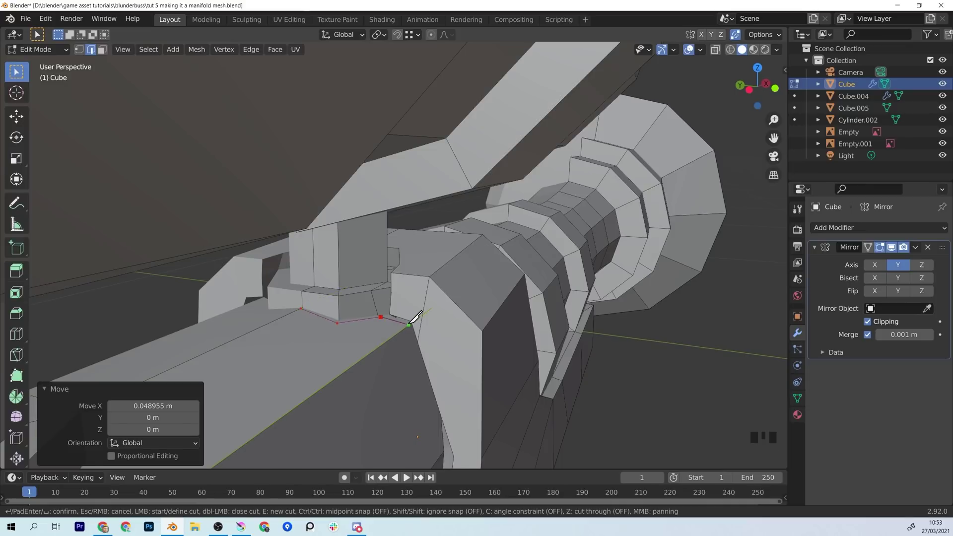
pyautogui.scroll(-2, 419, 335)
pyautogui.moveTo(425, 329); pyautogui.dragTo(395, 277, button='middle')
pyautogui.press('Return')
pyautogui.press('Delete')
pyautogui.press('Delete')
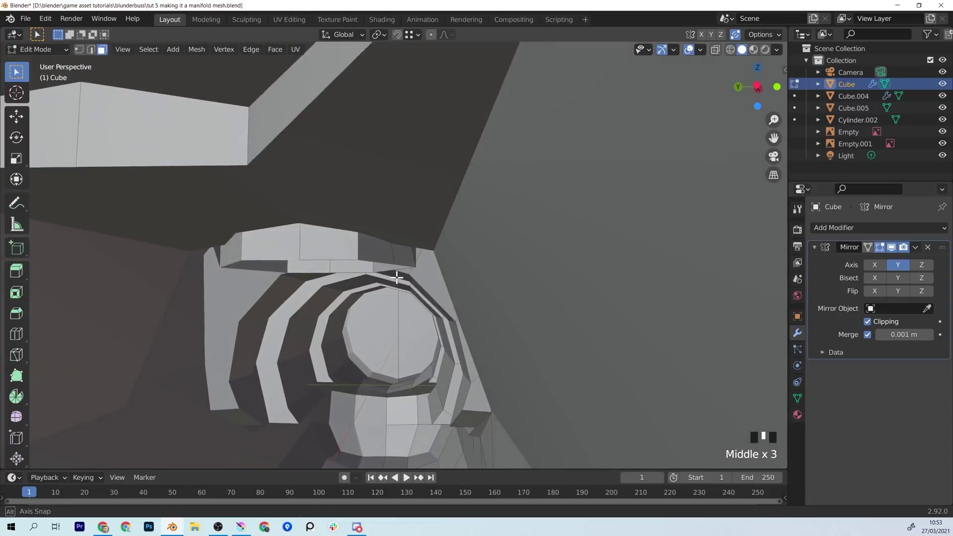
# - Snap the bottom vertices of the front mount's base onto the cut outline in the receiver's top
pyautogui.scroll(2, 396, 276)
pyautogui.press('1')
pyautogui.press('g')
pyautogui.press('Escape')
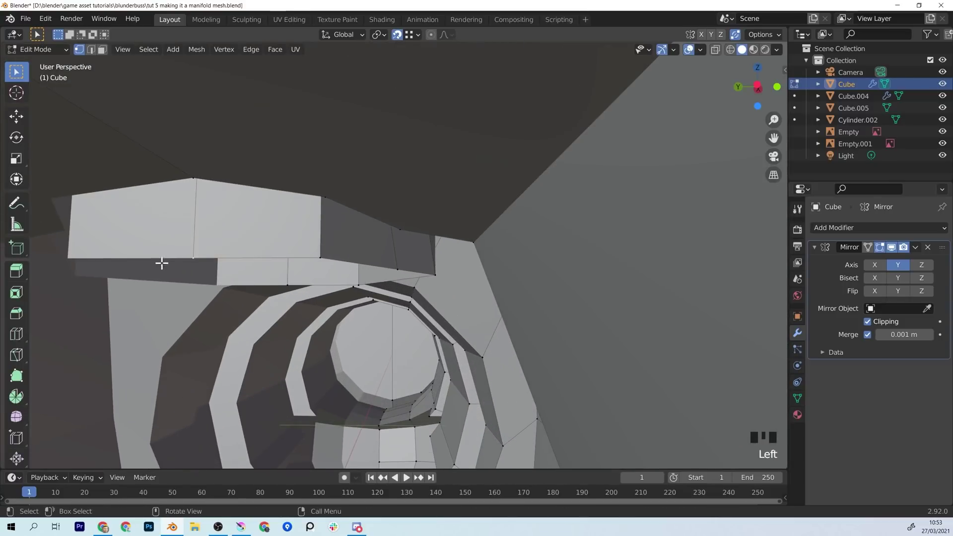
pyautogui.press('g')
pyautogui.click(202, 169)
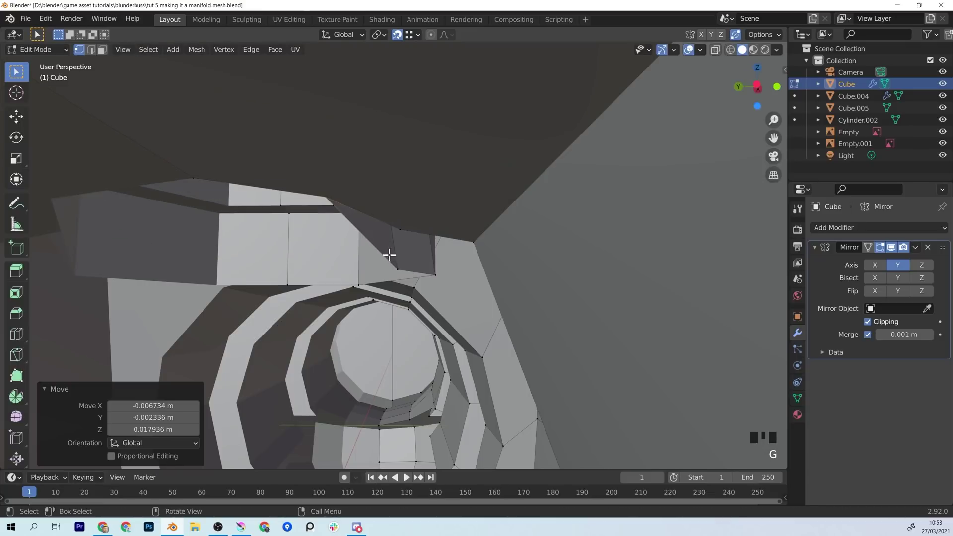
# - Delete the side face of the front mount's base that faces the inside of the stock collar
pyautogui.moveTo(389, 255); pyautogui.dragTo(463, 280, button='middle')
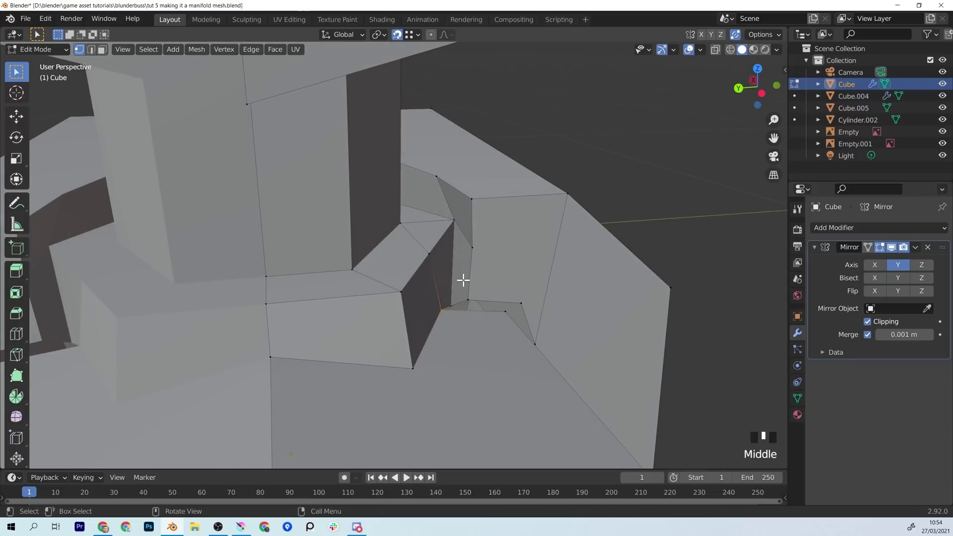
pyautogui.keyDown('shift'); pyautogui.click(461, 276); pyautogui.keyUp('shift')
pyautogui.press('Delete')
pyautogui.click(462, 280)
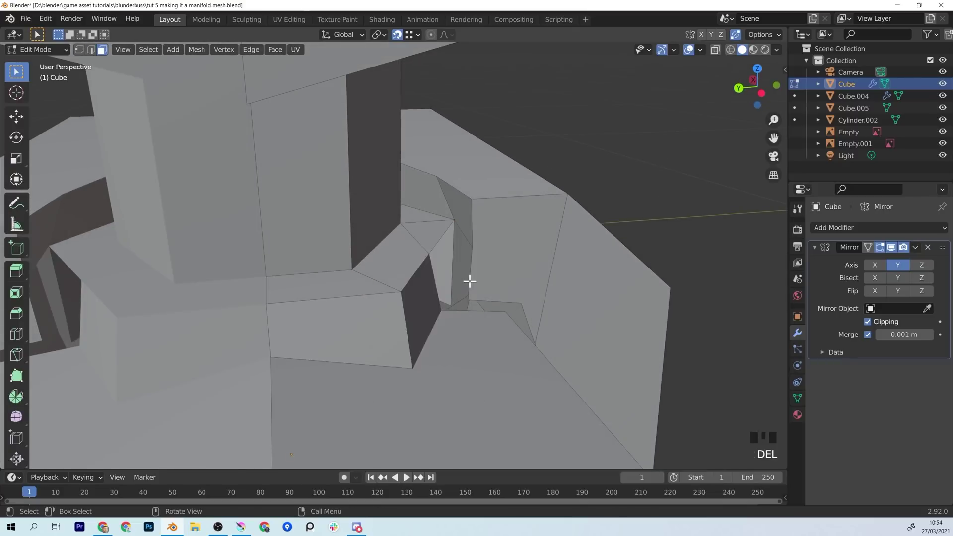
# - Slide and snap the loose vertices between the front mount's base and the stock collar to close their junction
pyautogui.moveTo(468, 281); pyautogui.dragTo(396, 257, button='middle')
pyautogui.press('g')
pyautogui.press('g')
pyautogui.click(442, 223)
pyautogui.moveTo(442, 224); pyautogui.dragTo(385, 261, button='middle')
pyautogui.press('g')
pyautogui.click(538, 295)
pyautogui.click(520, 294)
pyautogui.click(519, 295)
pyautogui.press('2')
pyautogui.click(482, 245)
pyautogui.scroll(-4, 493, 261)
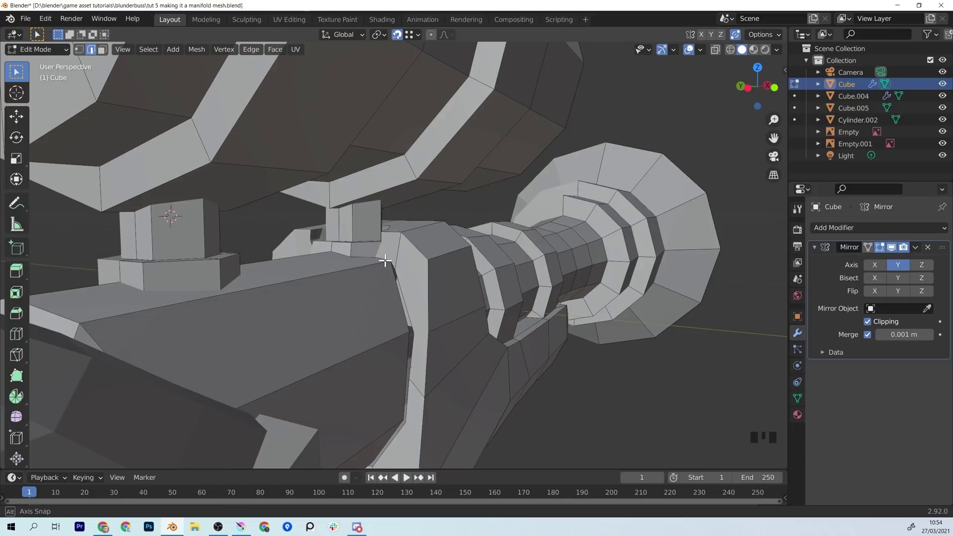
# - Snap the stock collar's inner rear vertices to the receiver's side corners and connect two vertices across the collar's rear face
pyautogui.press('1')
pyautogui.click(404, 292)
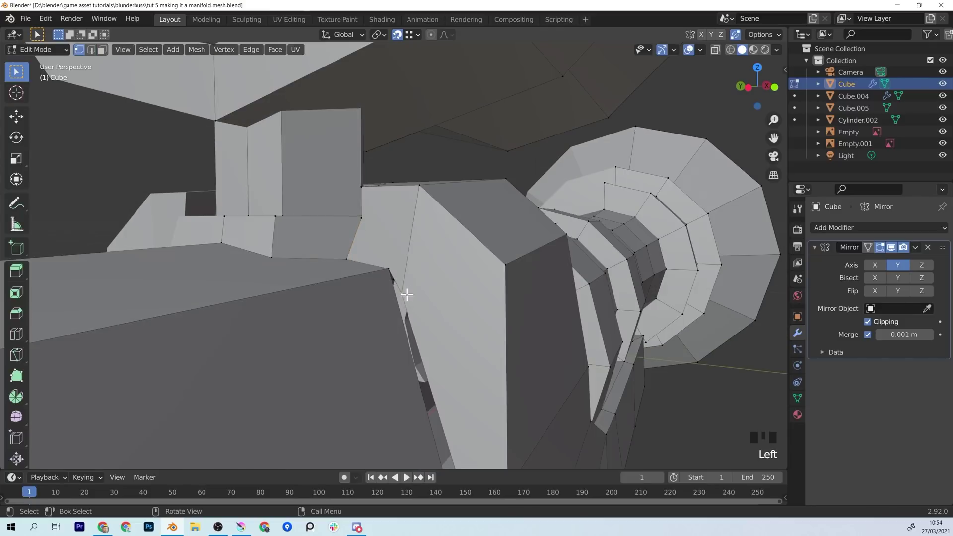
pyautogui.press('g')
pyautogui.click(393, 270)
pyautogui.keyDown('shift'); pyautogui.moveTo(394, 270); pyautogui.dragTo(448, 250, button='middle'); pyautogui.keyUp('shift')
pyautogui.press('g')
pyautogui.click(437, 278)
pyautogui.keyDown('shift'); pyautogui.click(449, 250); pyautogui.keyUp('shift')
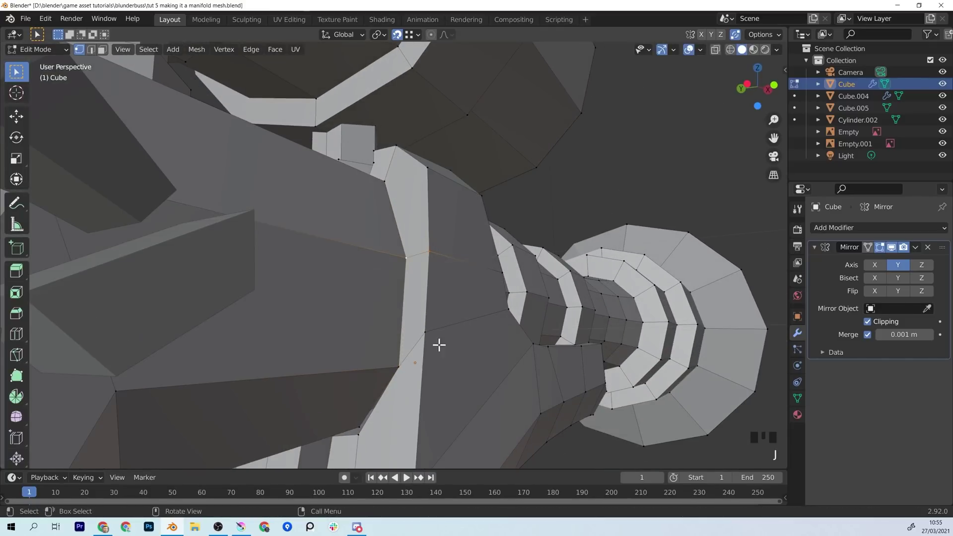
# - Snap the remaining lower seam vertices of the stock collar and the receiver together
pyautogui.moveTo(438, 345); pyautogui.dragTo(384, 316, button='middle')
pyautogui.press('g')
pyautogui.click(362, 313)
pyautogui.press('g')
pyautogui.click(300, 294)
# - Slide the vertex at the receiver's lower front corner along its edge by a factor of about 0.021
pyautogui.scroll(4, 386, 319)
pyautogui.click(381, 311)
pyautogui.press('g')
pyautogui.press('g')
pyautogui.click(376, 316)
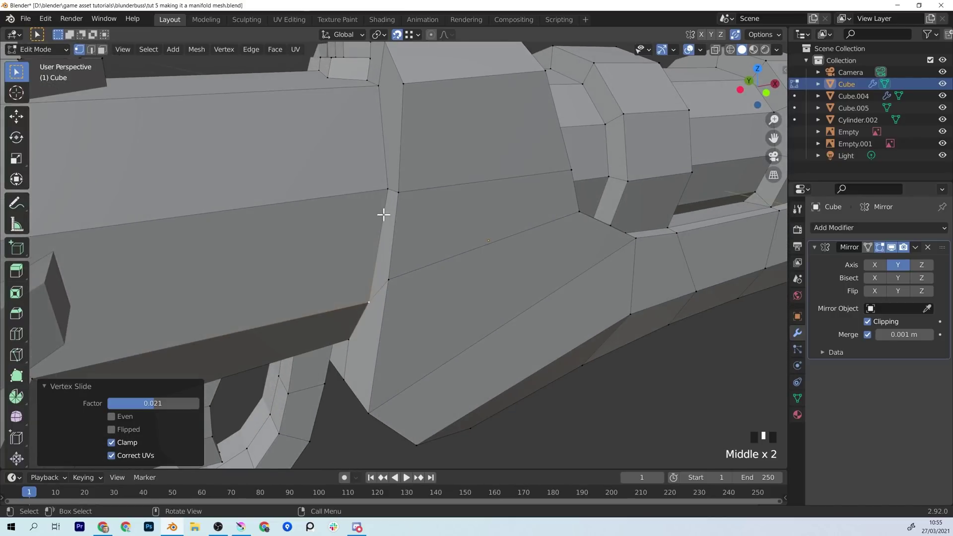
# - Slide the upper side vertex where the receiver meets the stock collar by a factor of about 0.029
pyautogui.click(389, 189)
pyautogui.moveTo(417, 155); pyautogui.dragTo(355, 190, button='middle')
pyautogui.press('g')
pyautogui.press('g')
pyautogui.click(385, 183)
pyautogui.keyDown('shift'); pyautogui.moveTo(378, 152); pyautogui.dragTo(362, 144, button='middle'); pyautogui.keyUp('shift')
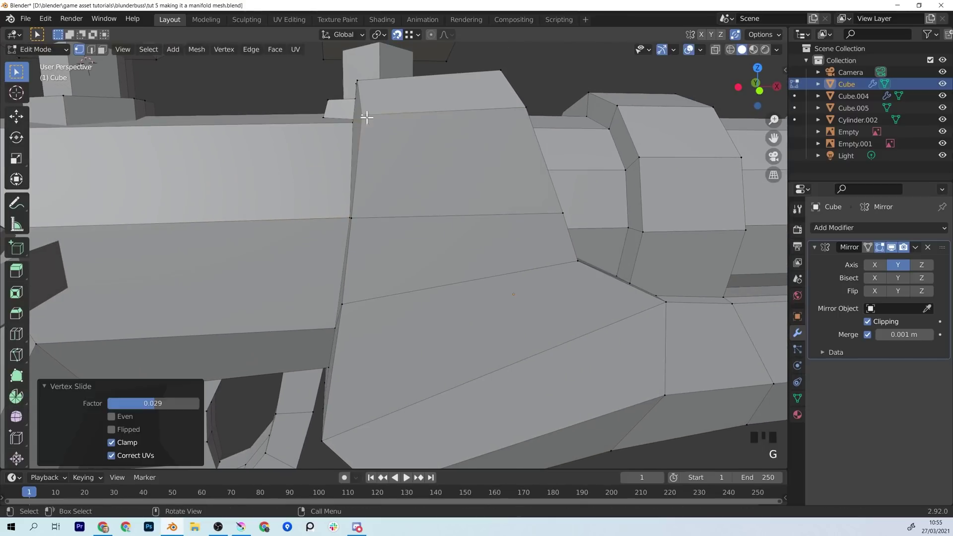
pyautogui.press('g')
pyautogui.rightClick(346, 302)
# - Check the stock collar in Object Mode and slide another vertex on its seam with the receiver along its edge
pyautogui.press('Tab')
pyautogui.moveTo(422, 300); pyautogui.dragTo(449, 230, button='middle')
pyautogui.scroll(4, 376, 213)
pyautogui.press('Tab')
pyautogui.click(379, 185)
pyautogui.press('g')
pyautogui.press('g')
pyautogui.click(382, 187)
pyautogui.keyDown('shift'); pyautogui.click(412, 149); pyautogui.keyUp('shift')
pyautogui.press('Tab')
pyautogui.press('Tab')
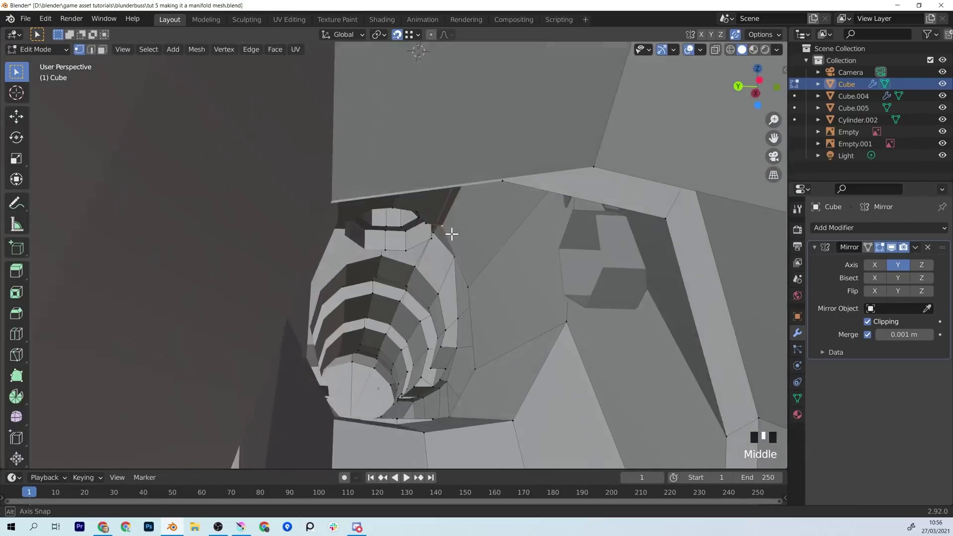
# - Delete the hidden faces inside the stock collar beneath the front mount
pyautogui.scroll(-3, 436, 234)
pyautogui.click(434, 229)
pyautogui.keyDown('shift'); pyautogui.click(432, 228); pyautogui.keyUp('shift')
pyautogui.press('Delete')
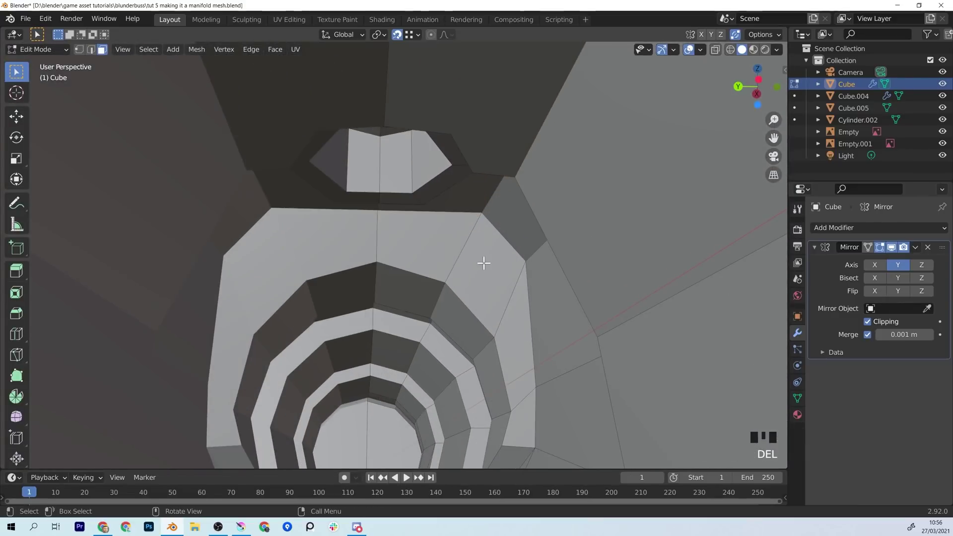
# - Examine the joined stock, receiver, collar and scope mounts from several sides in Object Mode and Edit Mode
pyautogui.moveTo(485, 261); pyautogui.dragTo(380, 320, button='middle')
pyautogui.scroll(2, 380, 320)
pyautogui.moveTo(398, 262); pyautogui.dragTo(441, 286, button='middle')
pyautogui.press('Tab')
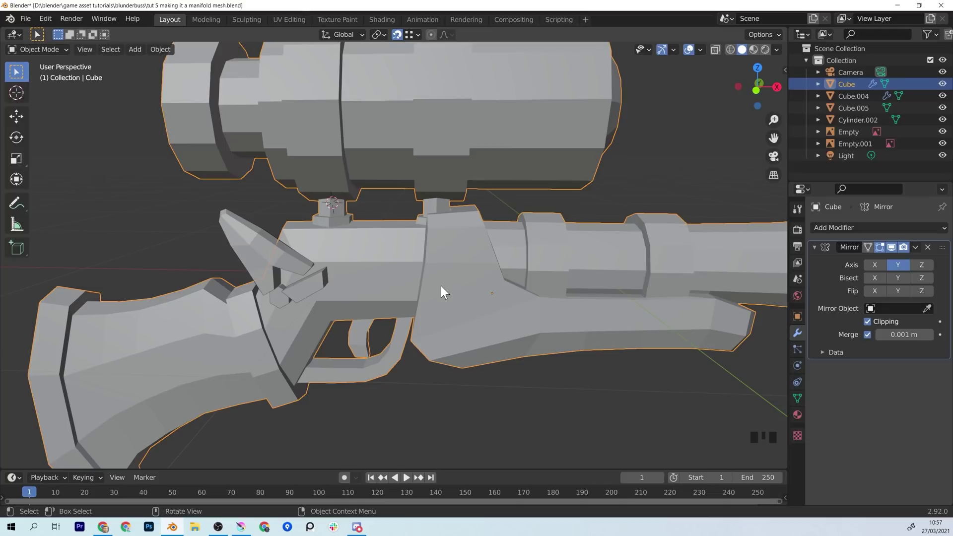
pyautogui.moveTo(441, 286); pyautogui.dragTo(530, 325, button='middle')
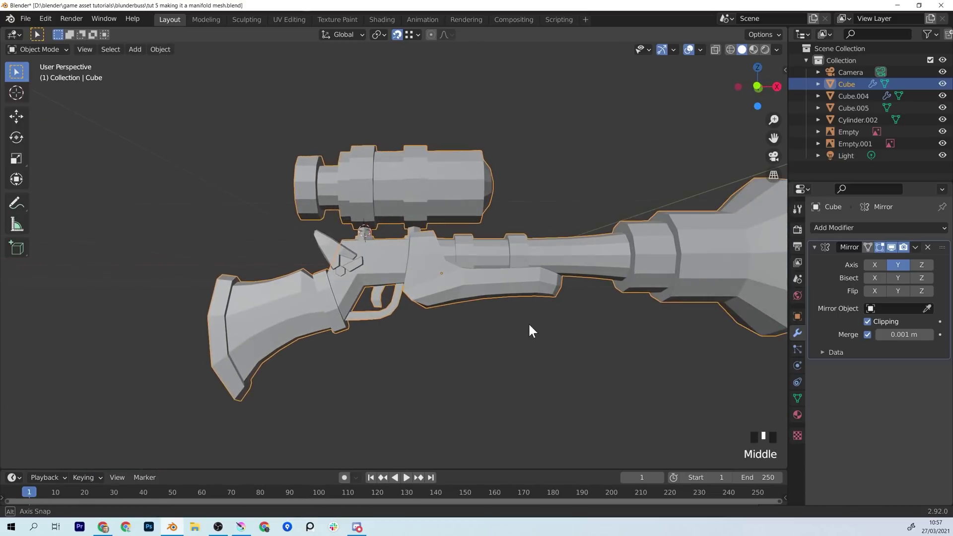
pyautogui.scroll(4, 347, 355)
pyautogui.scroll(-5, 494, 320)
pyautogui.press('Tab')
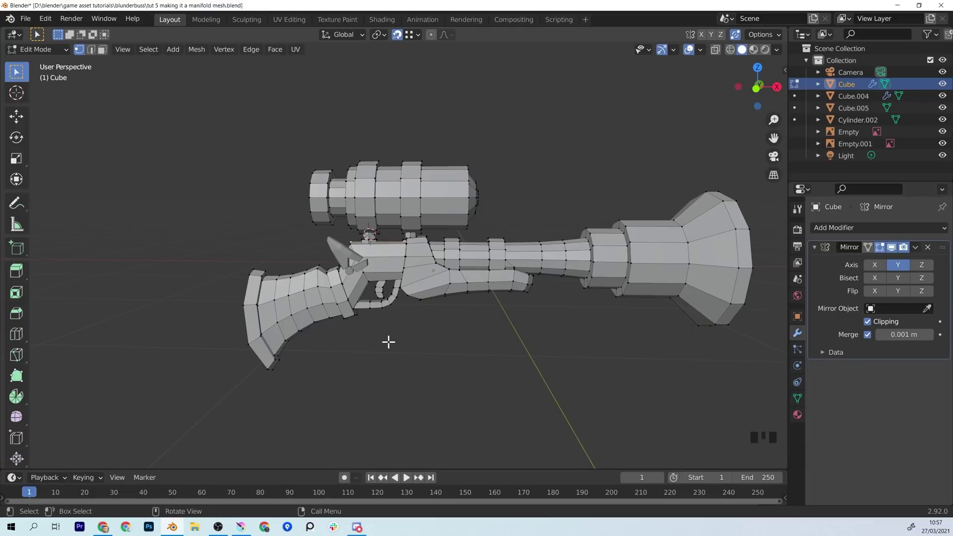
pyautogui.scroll(4, 386, 344)
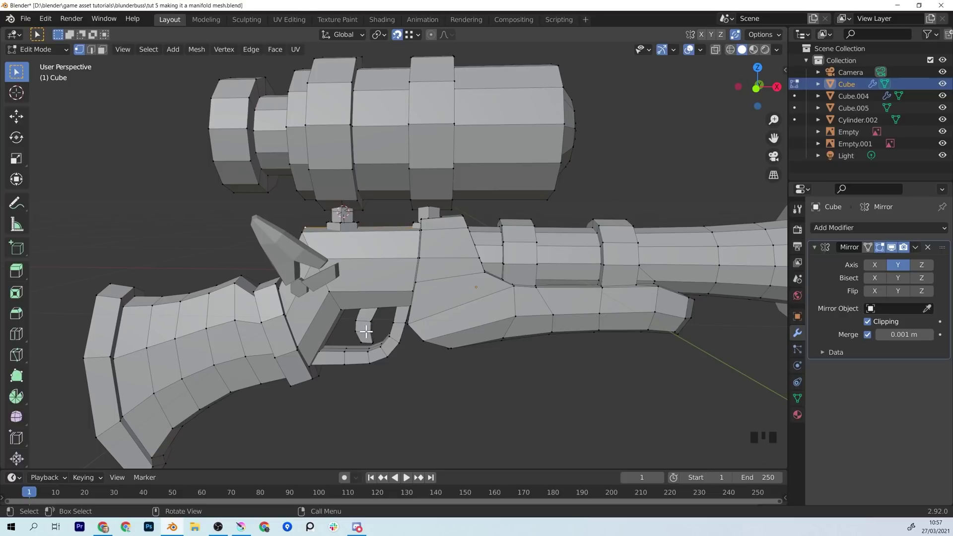
pyautogui.moveTo(395, 350)
pyautogui.mouseDown(button='middle')
pyautogui.moveTo(325, 370)
pyautogui.moveTo(371, 406)
pyautogui.moveTo(409, 419)
pyautogui.moveTo(395, 404)
pyautogui.moveTo(410, 402)
pyautogui.moveTo(415, 417)
pyautogui.mouseUp(button='middle')
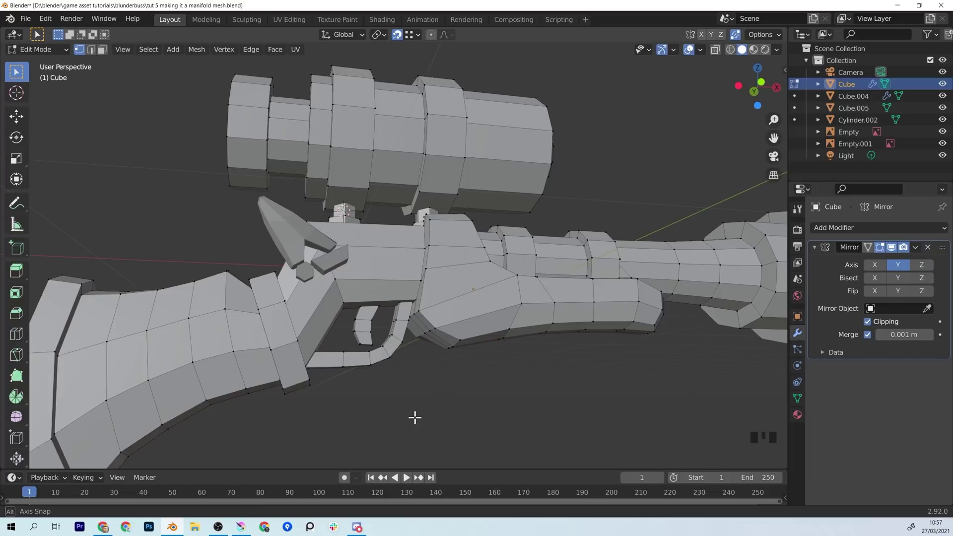
pyautogui.moveTo(415, 418); pyautogui.dragTo(427, 382, button='middle')
pyautogui.press('Tab')
pyautogui.scroll(-5, 479, 382)
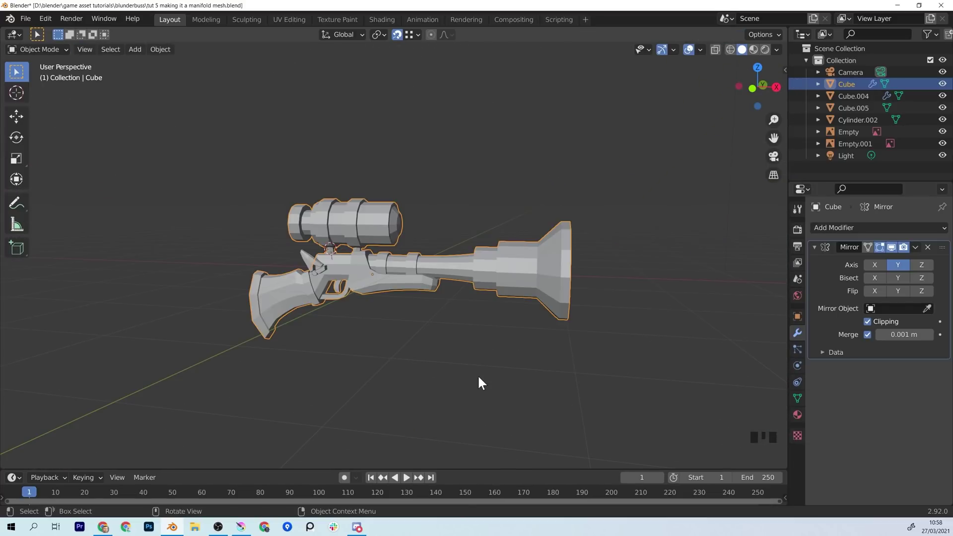